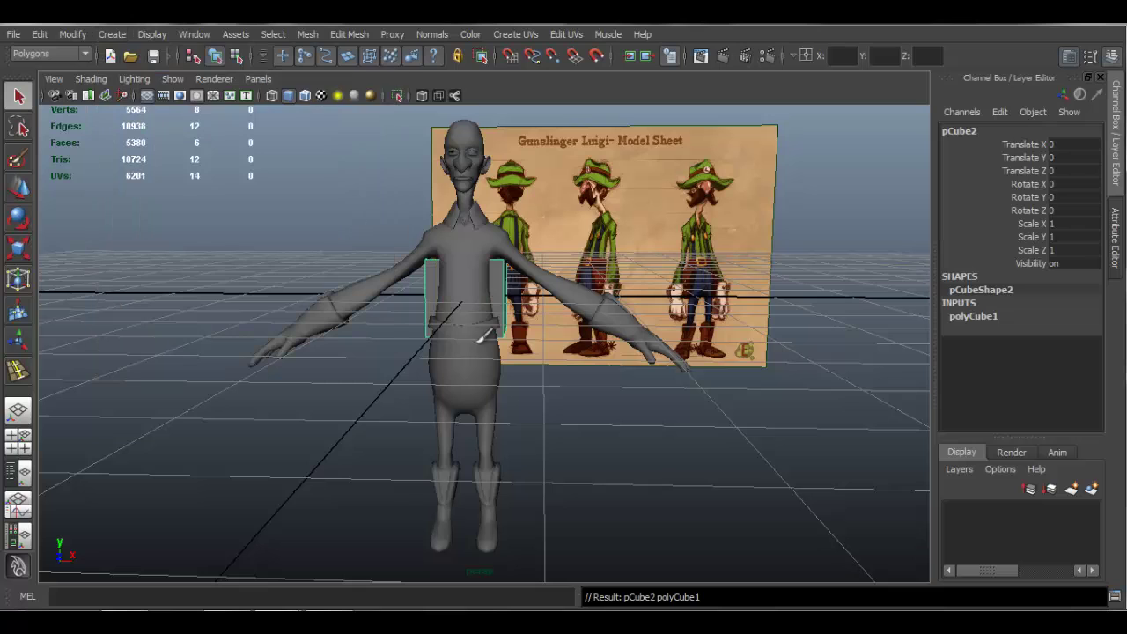
# Move the new cube up in front of the character's mouth and scale it uniformly to 0.123.
pyautogui.press('w')
pyautogui.moveTo(468, 191); pyautogui.dragTo(460, 85)
pyautogui.press('f')
pyautogui.keyDown('alt'); pyautogui.moveTo(568, 283); pyautogui.dragTo(165, 361); pyautogui.keyUp('alt')
pyautogui.press('r')
pyautogui.moveTo(284, 366); pyautogui.dragTo(63, 289)
pyautogui.keyDown('alt'); pyautogui.moveTo(204, 349); pyautogui.dragTo(399, 307); pyautogui.keyUp('alt')
pyautogui.keyDown('alt'); pyautogui.moveTo(399, 307); pyautogui.dragTo(456, 343, button='right'); pyautogui.keyUp('alt')
pyautogui.moveTo(417, 328); pyautogui.dragTo(348, 309)
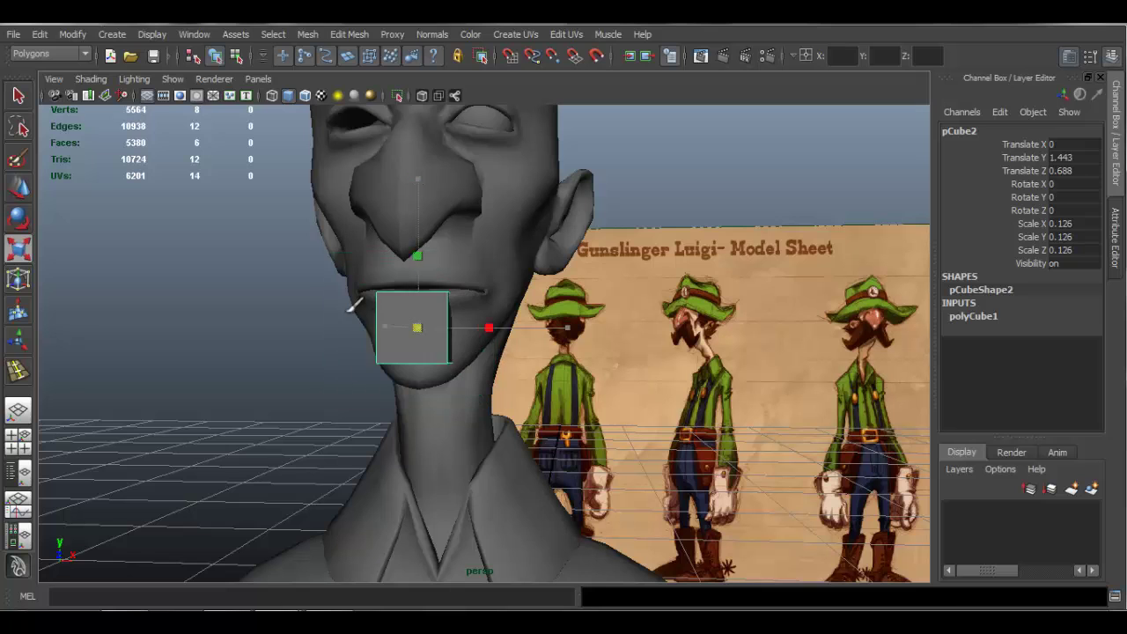
# With smooth mesh preview on, position the cube over the mouth at Translate Y 1.512 and Translate Z 0.818.
pyautogui.press('w')
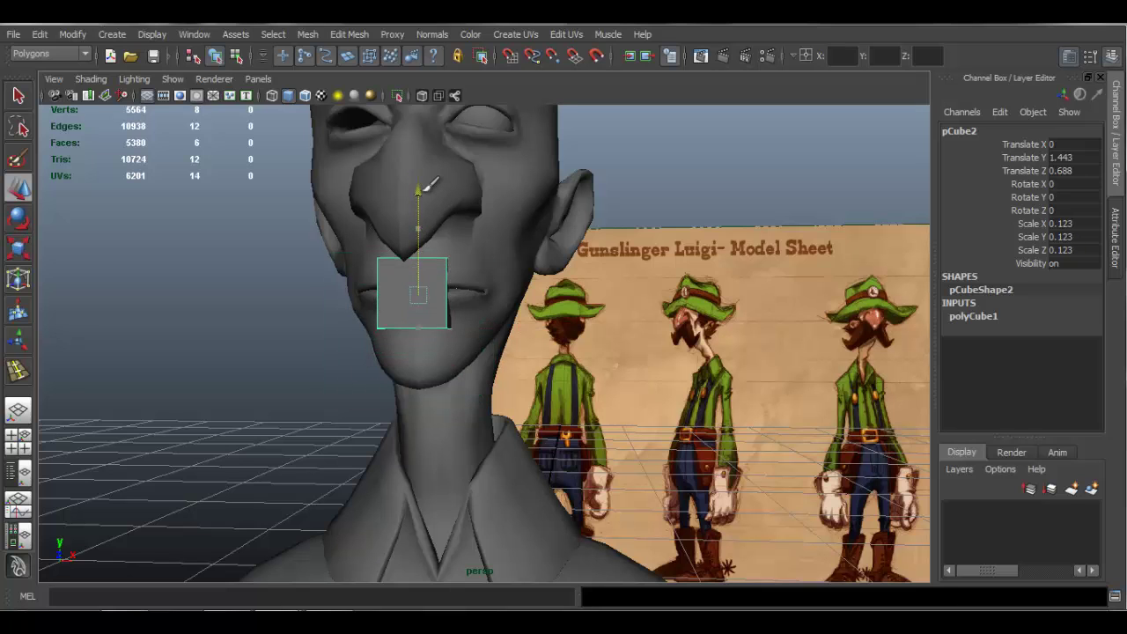
pyautogui.press('f')
pyautogui.keyDown('alt'); pyautogui.moveTo(493, 300); pyautogui.dragTo(414, 304, button='right'); pyautogui.keyUp('alt')
pyautogui.keyDown('alt'); pyautogui.moveTo(458, 302); pyautogui.dragTo(493, 302); pyautogui.keyUp('alt')
pyautogui.keyDown('alt'); pyautogui.moveTo(440, 301); pyautogui.dragTo(394, 301, button='middle'); pyautogui.keyUp('alt')
pyautogui.press('3')
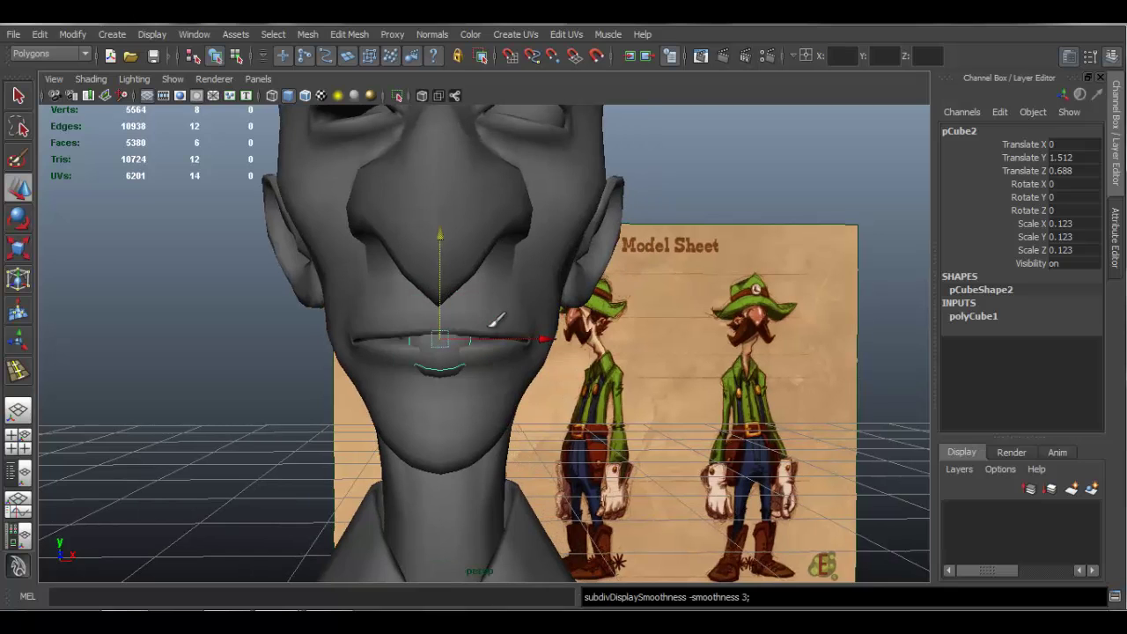
pyautogui.keyDown('alt'); pyautogui.moveTo(413, 337); pyautogui.dragTo(308, 338); pyautogui.keyUp('alt')
pyautogui.keyDown('alt'); pyautogui.moveTo(493, 331); pyautogui.dragTo(490, 331); pyautogui.keyUp('alt')
pyautogui.keyDown('alt'); pyautogui.moveTo(465, 348); pyautogui.dragTo(556, 352, button='right'); pyautogui.keyUp('alt')
# Select the ring of faces around the cube and split it vertically down the middle with Connect Components.
pyautogui.rightClick(438, 276)
pyautogui.moveTo(438, 277); pyautogui.dragTo(434, 314, button='right')
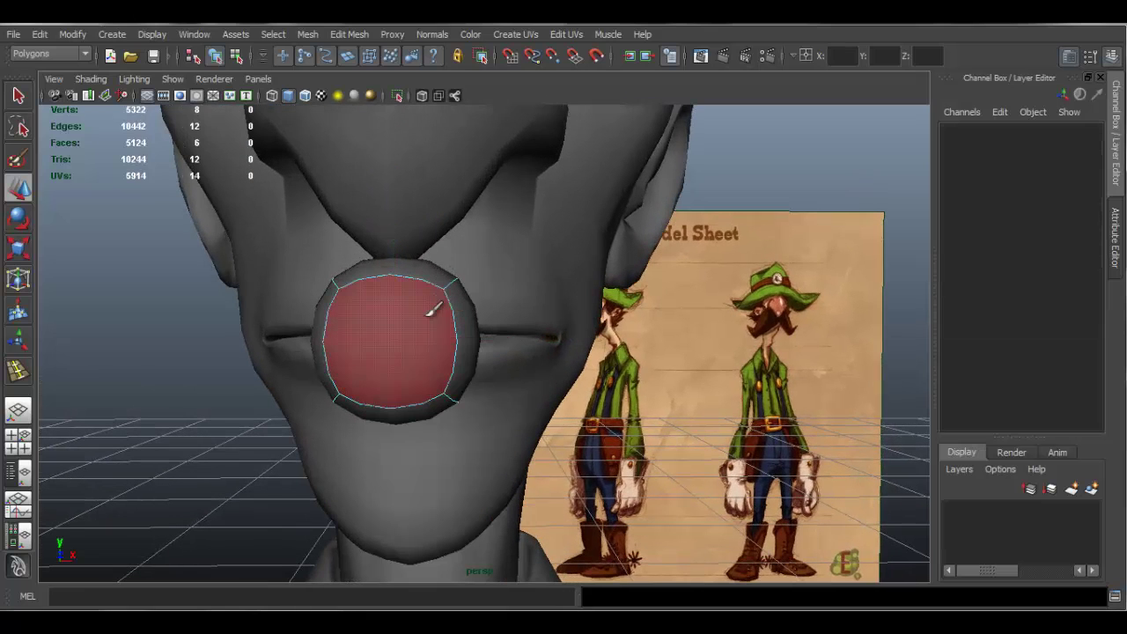
pyautogui.click(429, 310)
pyautogui.keyDown('shift'); pyautogui.doubleClick(432, 266); pyautogui.keyUp('shift')
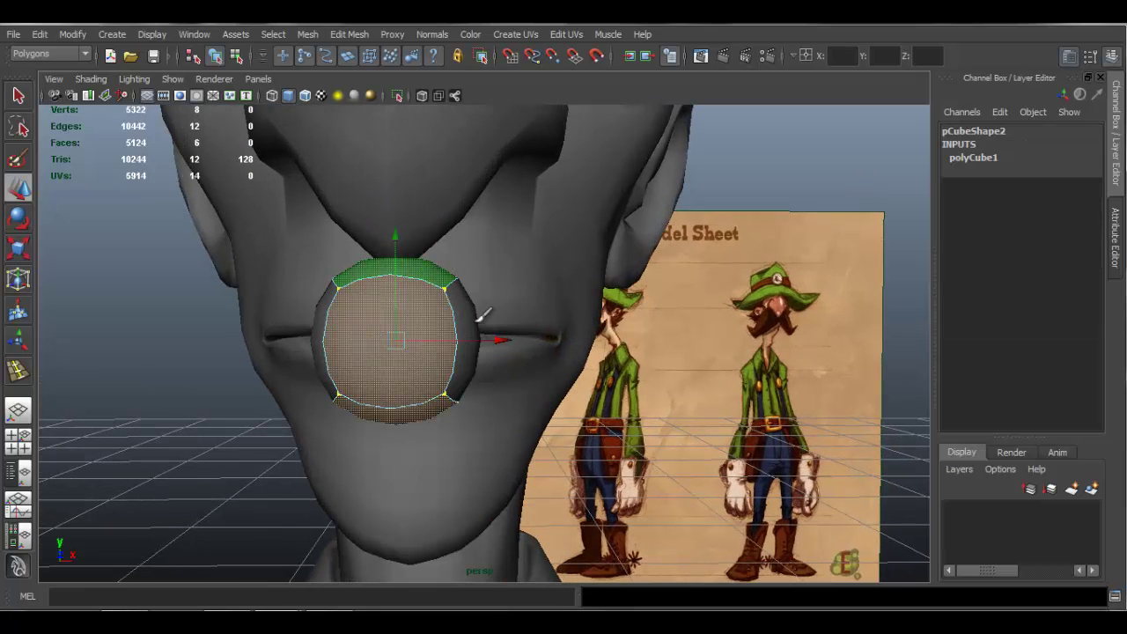
pyautogui.moveTo(478, 347)
pyautogui.keyDown('alt'); pyautogui.mouseDown()
pyautogui.moveTo(440, 289)
pyautogui.moveTo(468, 348)
pyautogui.mouseUp(); pyautogui.keyUp('alt')
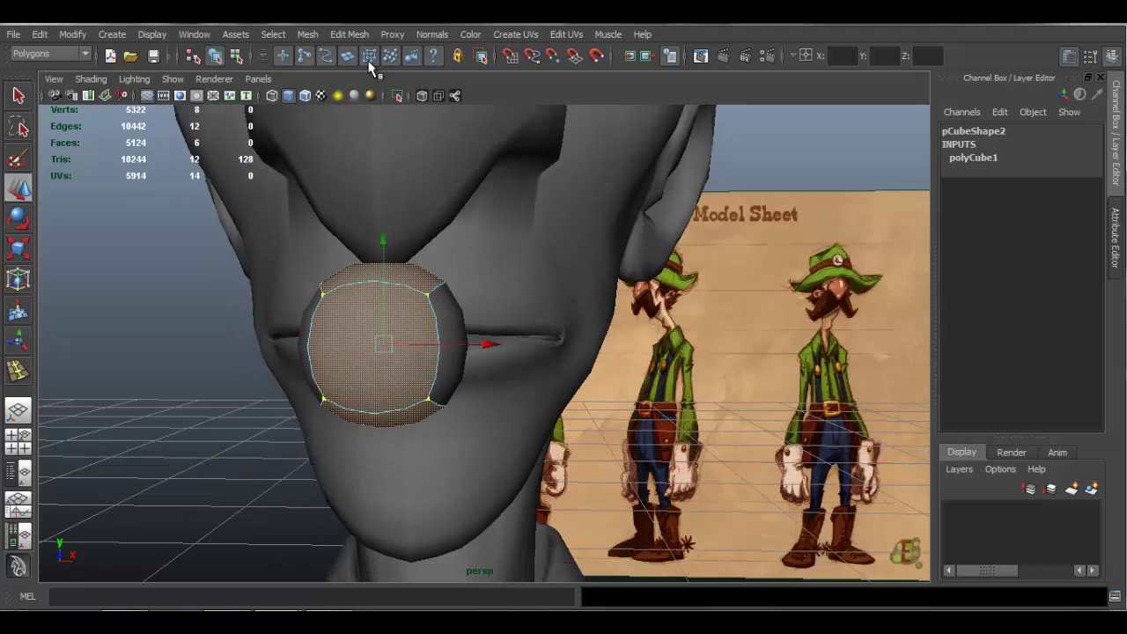
pyautogui.click(341, 35)
pyautogui.click(429, 343)
# Pull the cube's side faces symmetrically outward, down and back to form a drooping moustache shape.
pyautogui.keyDown('alt'); pyautogui.moveTo(432, 336); pyautogui.dragTo(319, 327); pyautogui.keyUp('alt')
pyautogui.click(401, 325)
pyautogui.keyDown('alt'); pyautogui.moveTo(445, 330); pyautogui.dragTo(556, 303); pyautogui.keyUp('alt')
pyautogui.keyDown('alt'); pyautogui.moveTo(383, 361); pyautogui.dragTo(435, 385); pyautogui.keyUp('alt')
pyautogui.click(403, 389)
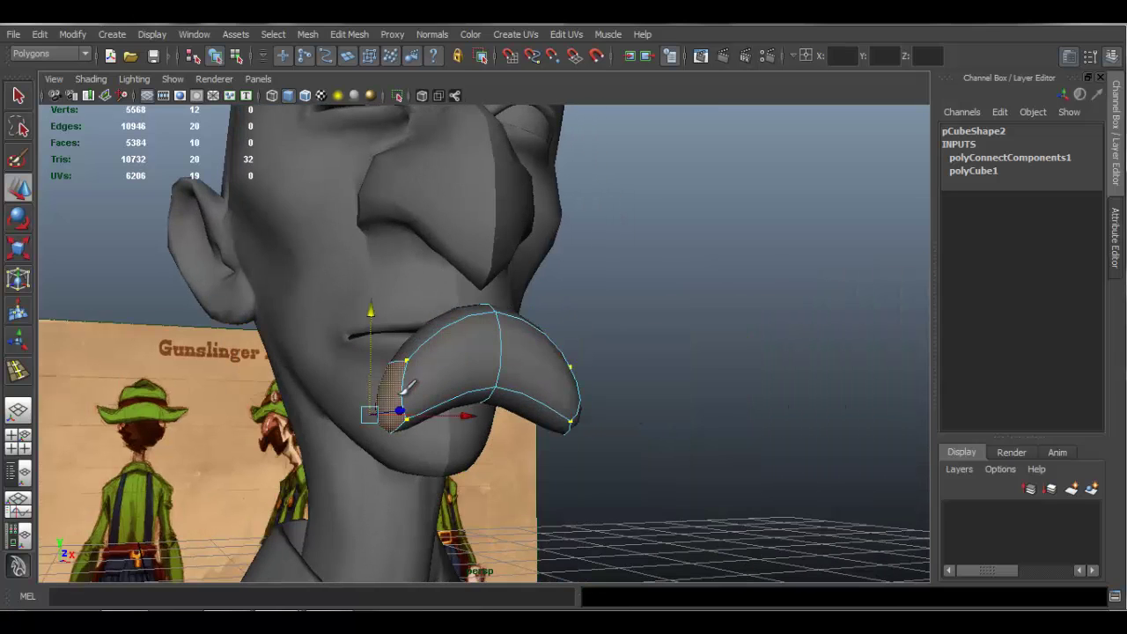
# Try deleting one half of the moustache and replacing it with a mirrored duplicate of the remaining half.
pyautogui.hotkey('shift', '.')
pyautogui.press('Delete')
pyautogui.keyDown('alt'); pyautogui.moveTo(402, 384); pyautogui.dragTo(464, 318); pyautogui.keyUp('alt')
pyautogui.moveTo(464, 319); pyautogui.dragTo(516, 305, button='right')
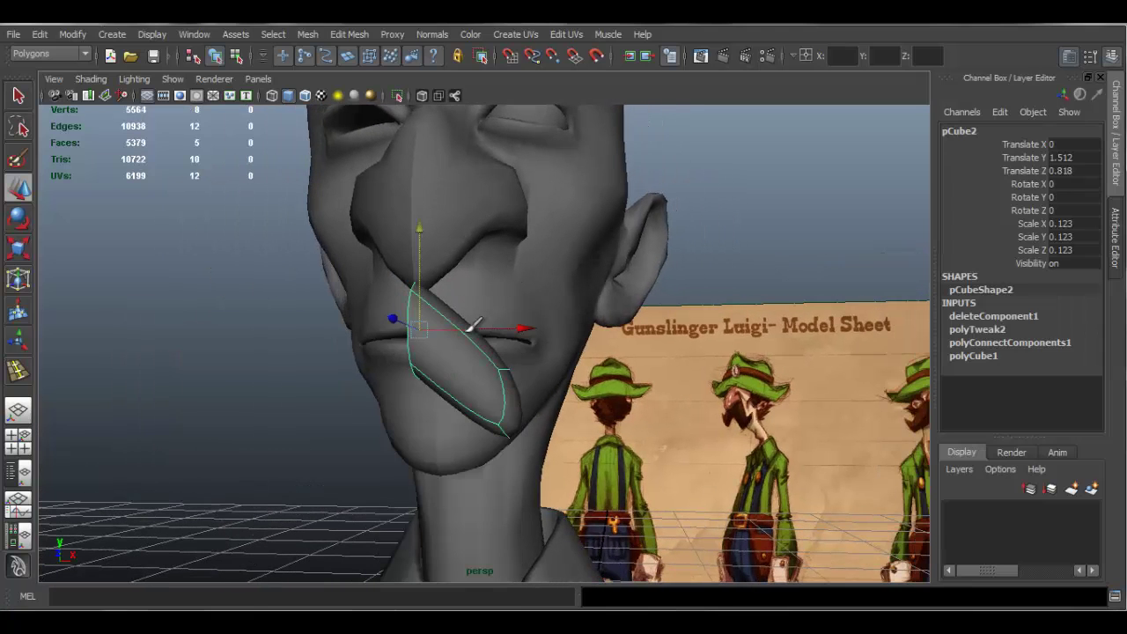
pyautogui.click(36, 37)
pyautogui.click(135, 412)
pyautogui.keyDown('alt'); pyautogui.moveTo(567, 411); pyautogui.dragTo(611, 410); pyautogui.keyUp('alt')
pyautogui.keyDown('alt'); pyautogui.moveTo(499, 369); pyautogui.dragTo(514, 348); pyautogui.keyUp('alt')
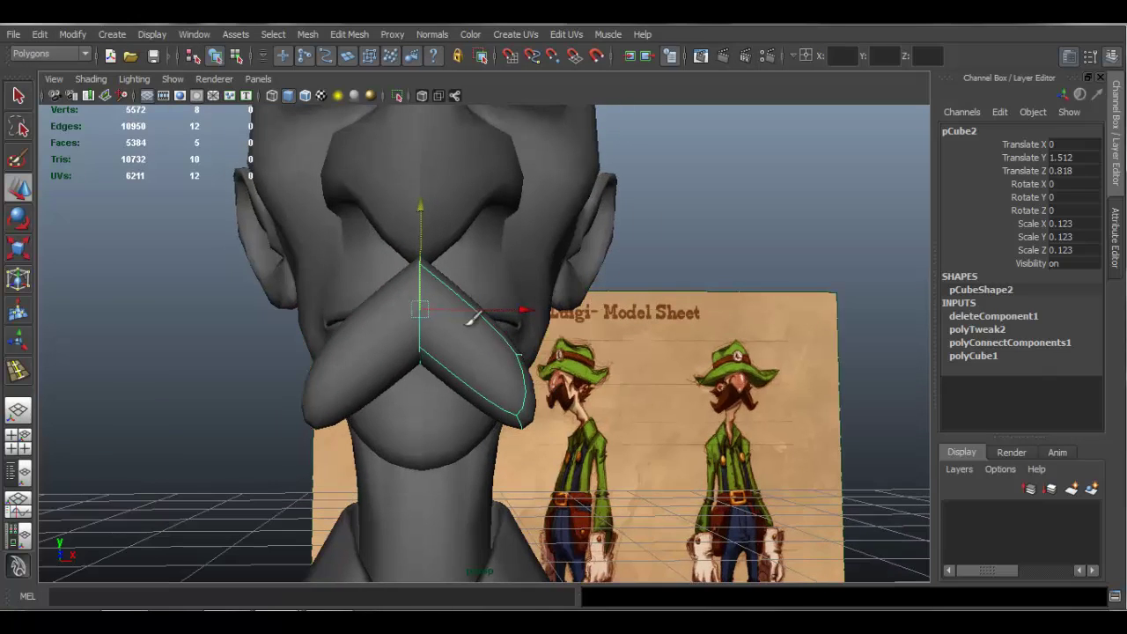
# Undo the mirrored duplicate and the deletion of the moustache half.
pyautogui.keyDown('alt'); pyautogui.moveTo(406, 319); pyautogui.dragTo(486, 319); pyautogui.keyUp('alt')
pyautogui.hotkey('ctrl', 'z')
pyautogui.hotkey('ctrl', 'z')
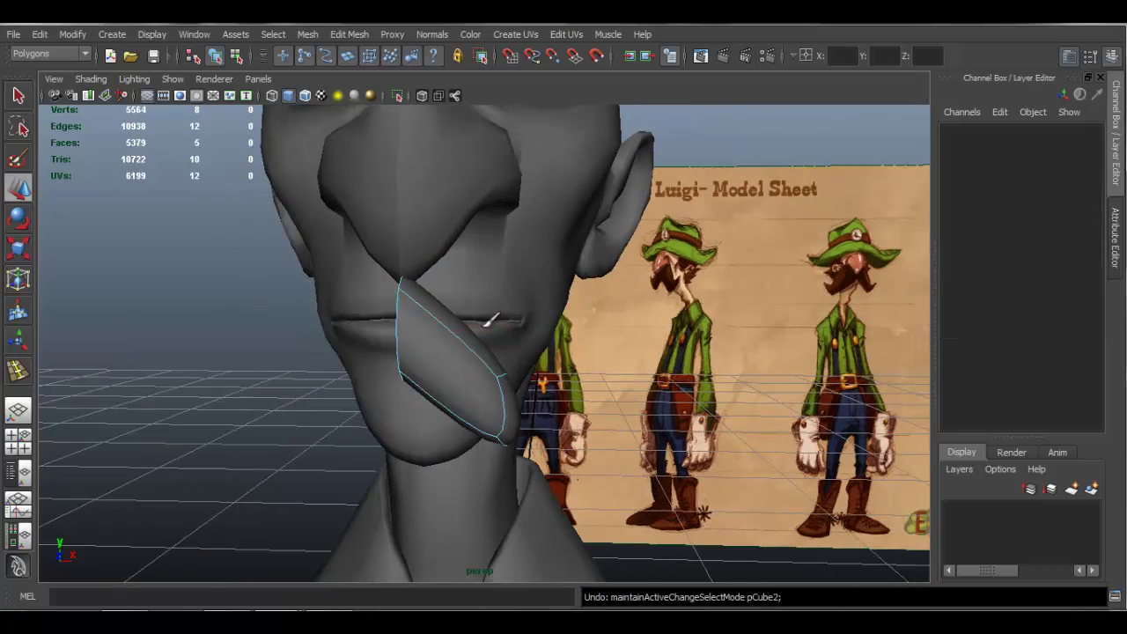
pyautogui.hotkey('ctrl', 'z')
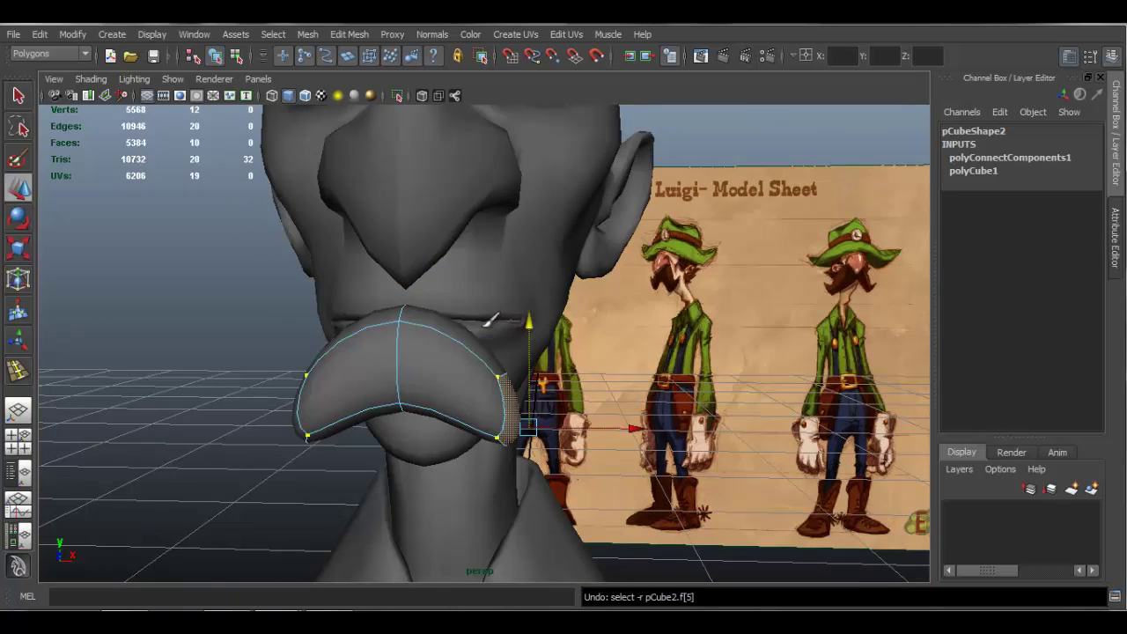
# Position the whole moustache beneath the nose at Translate Y 1.626 and Translate Z 0.746.
pyautogui.moveTo(411, 343); pyautogui.dragTo(449, 309, button='right')
pyautogui.click(419, 357)
pyautogui.click(411, 187)
pyautogui.hotkey('ctrl', 'z')
pyautogui.moveTo(410, 188); pyautogui.dragTo(406, 143, button='middle')
pyautogui.keyDown('alt'); pyautogui.moveTo(407, 143); pyautogui.dragTo(337, 253); pyautogui.keyUp('alt')
pyautogui.press('r')
pyautogui.press('w')
pyautogui.keyDown('alt'); pyautogui.moveTo(461, 295); pyautogui.dragTo(433, 168); pyautogui.keyUp('alt')
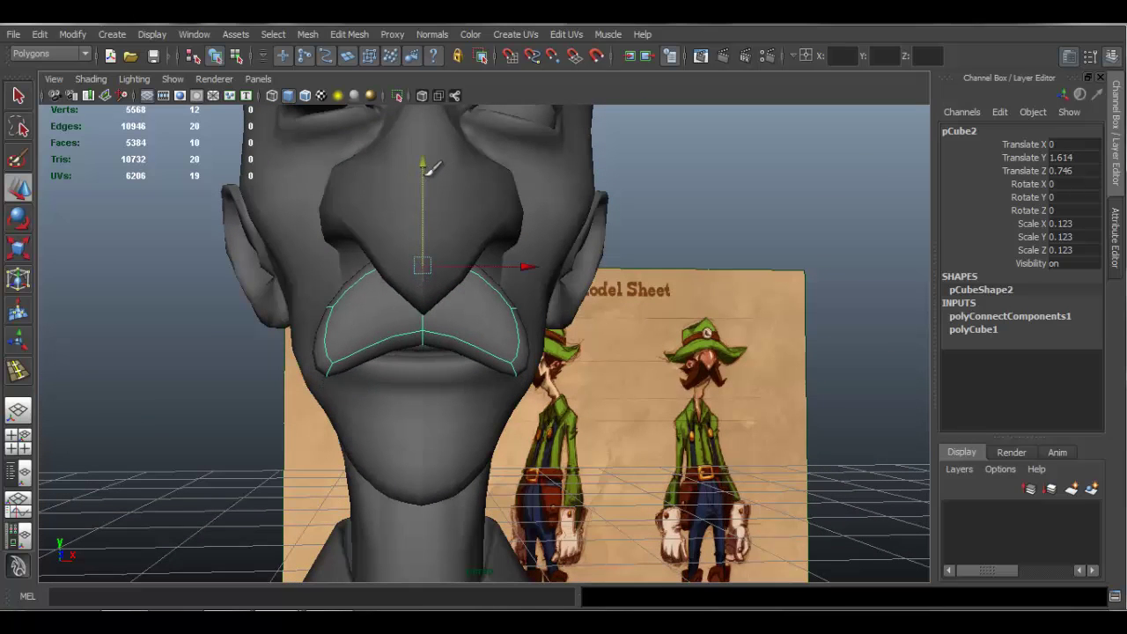
pyautogui.keyDown('alt'); pyautogui.moveTo(613, 301); pyautogui.dragTo(440, 257); pyautogui.keyUp('alt')
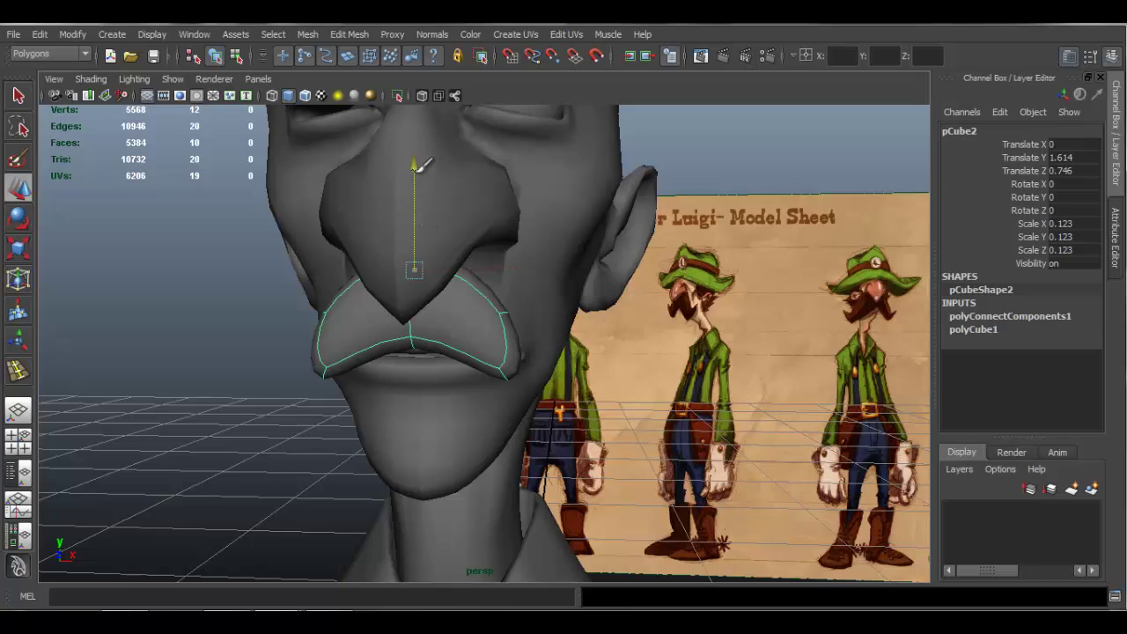
pyautogui.moveTo(421, 167); pyautogui.dragTo(422, 162)
# Widen the moustache by pulling its end faces symmetrically outward toward the cheeks.
pyautogui.keyDown('alt'); pyautogui.moveTo(531, 256); pyautogui.dragTo(462, 291); pyautogui.keyUp('alt')
pyautogui.rightClick(462, 291)
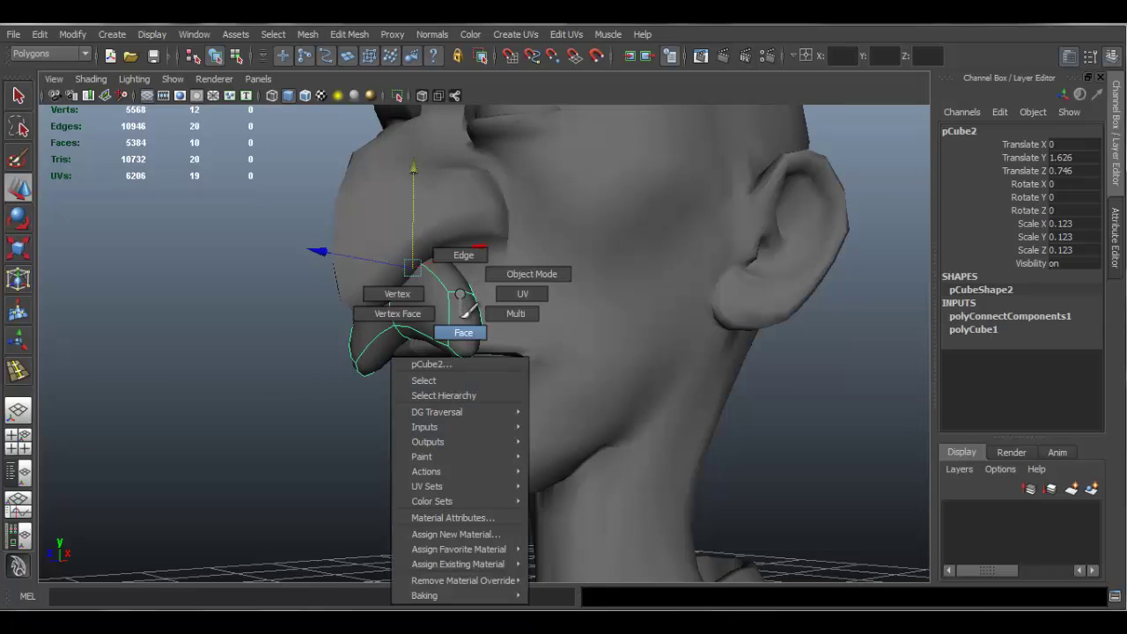
pyautogui.moveTo(462, 291); pyautogui.dragTo(468, 309, button='right')
pyautogui.keyDown('alt'); pyautogui.moveTo(468, 310); pyautogui.dragTo(674, 349); pyautogui.keyUp('alt')
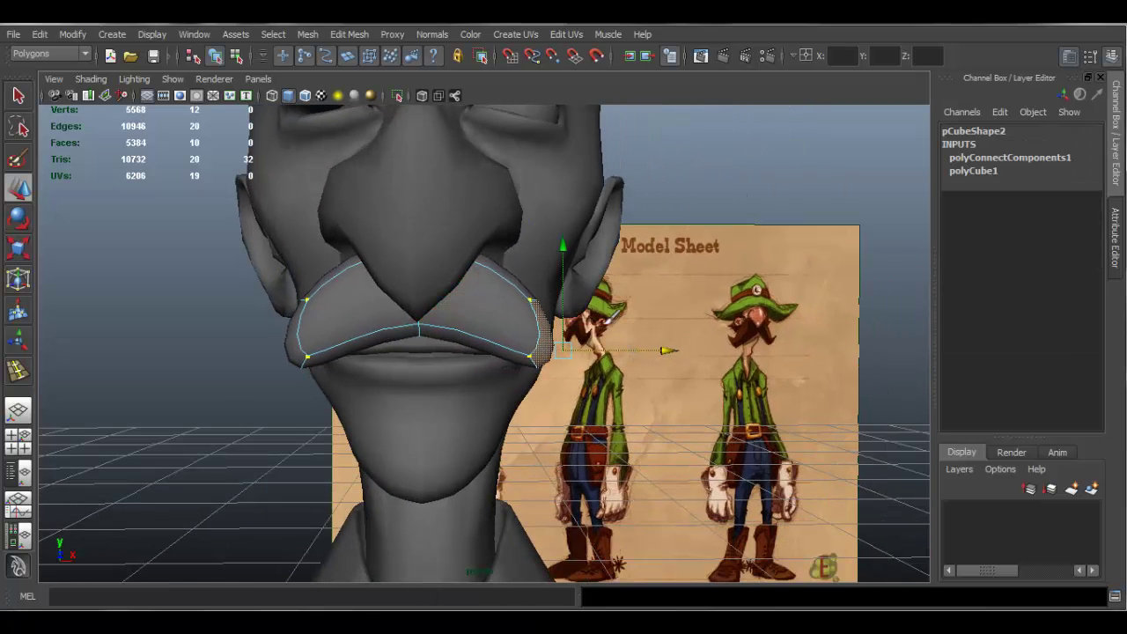
# Insert a vertical edge loop across one half of the moustache and rotate it to follow the curve.
pyautogui.click(345, 35)
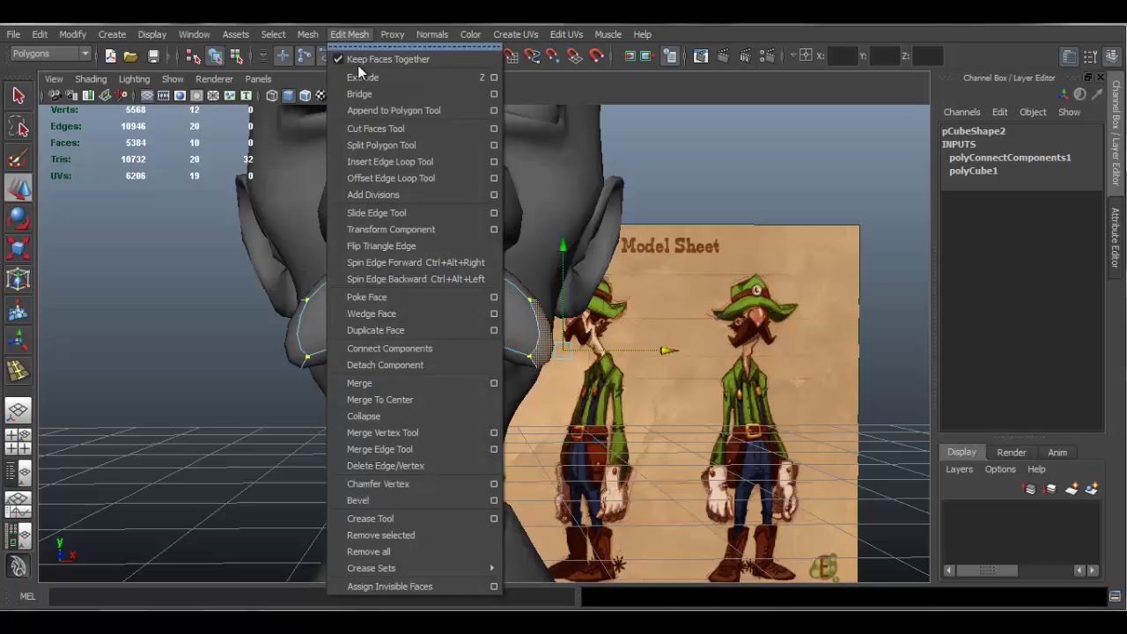
pyautogui.click(414, 168)
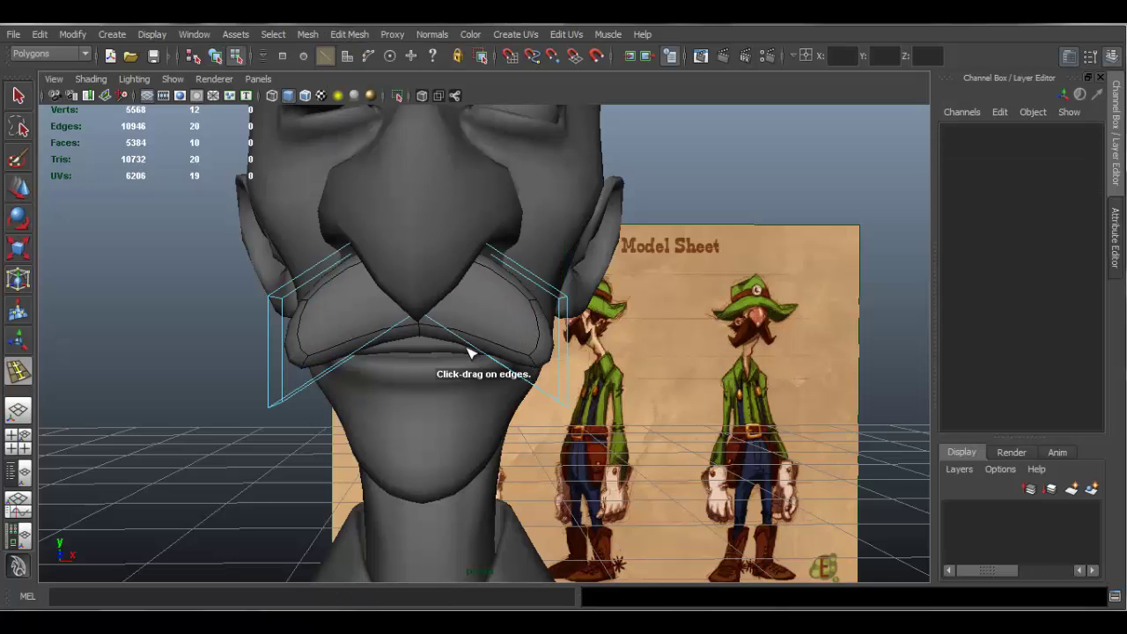
pyautogui.moveTo(475, 349); pyautogui.dragTo(495, 360)
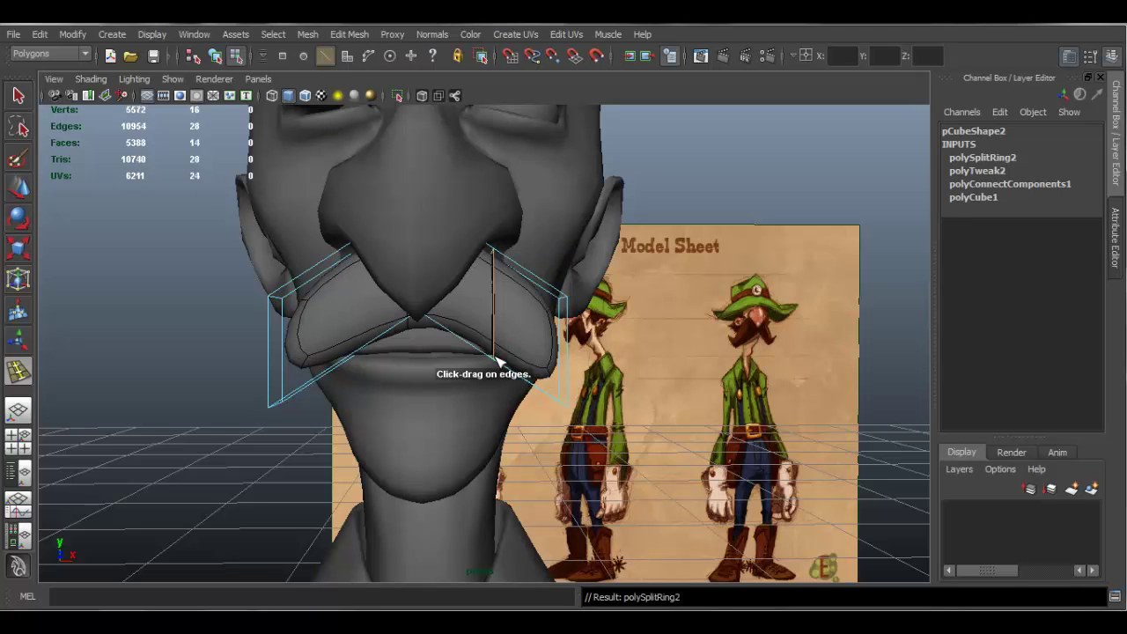
pyautogui.press('e')
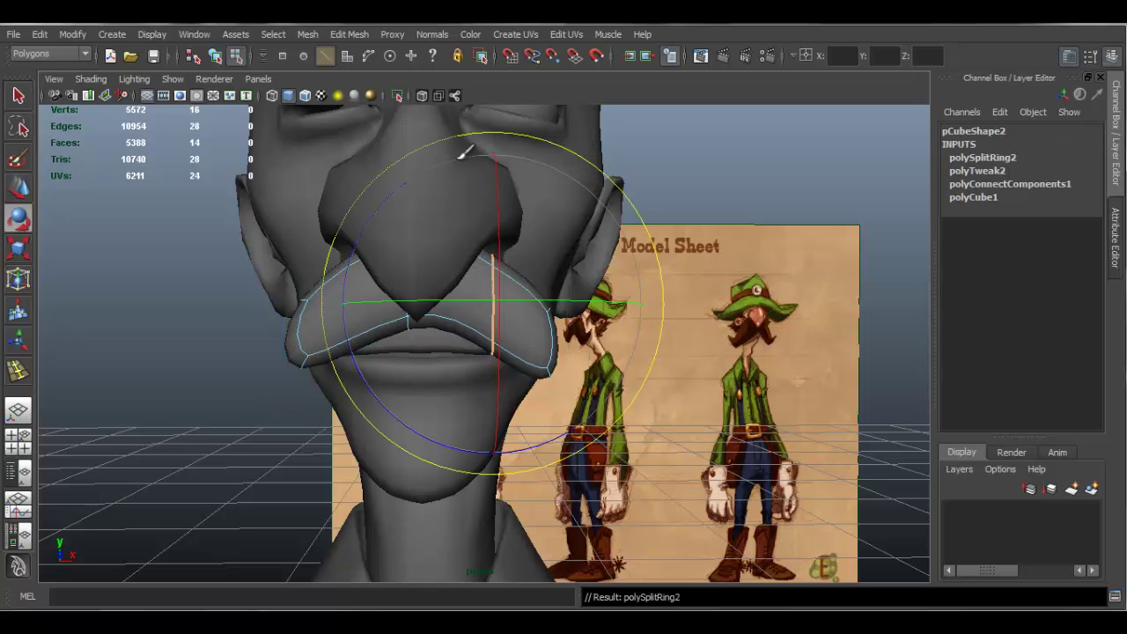
pyautogui.moveTo(405, 183); pyautogui.dragTo(493, 221)
# Move the moustache's end faces farther down and outward, and set their depth along the cheeks.
pyautogui.press('q')
pyautogui.keyDown('alt'); pyautogui.moveTo(488, 264); pyautogui.dragTo(582, 352); pyautogui.keyUp('alt')
pyautogui.press('F11')
pyautogui.click(501, 317)
pyautogui.press('w')
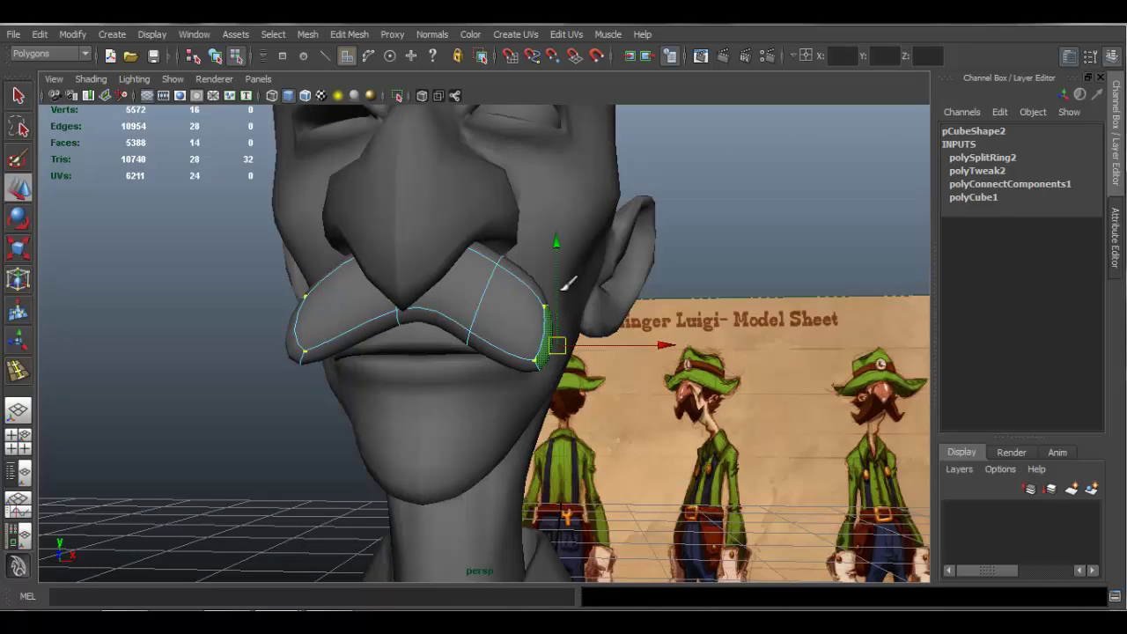
pyautogui.moveTo(567, 248); pyautogui.dragTo(586, 370)
pyautogui.keyDown('alt'); pyautogui.moveTo(585, 369); pyautogui.dragTo(608, 387, button='right'); pyautogui.keyUp('alt')
pyautogui.moveTo(665, 393); pyautogui.dragTo(413, 369)
pyautogui.keyDown('alt'); pyautogui.moveTo(350, 404); pyautogui.dragTo(428, 402); pyautogui.keyUp('alt')
# Pull the inserted edge loop forward and adjust the position of its upper edge beside the nose.
pyautogui.moveTo(495, 325); pyautogui.dragTo(511, 273, button='right')
pyautogui.doubleClick(453, 280)
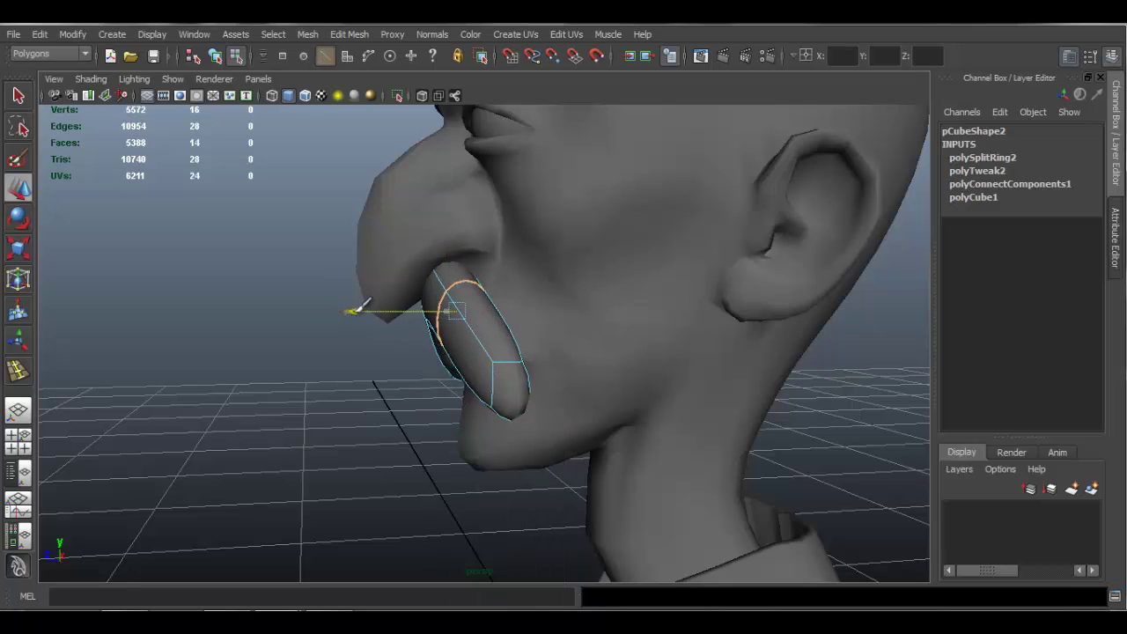
pyautogui.keyDown('alt'); pyautogui.moveTo(468, 277); pyautogui.dragTo(514, 139); pyautogui.keyUp('alt')
pyautogui.click(514, 181)
pyautogui.hotkey('ctrl', 'z')
pyautogui.keyDown('alt'); pyautogui.moveTo(548, 204); pyautogui.dragTo(646, 235); pyautogui.keyUp('alt')
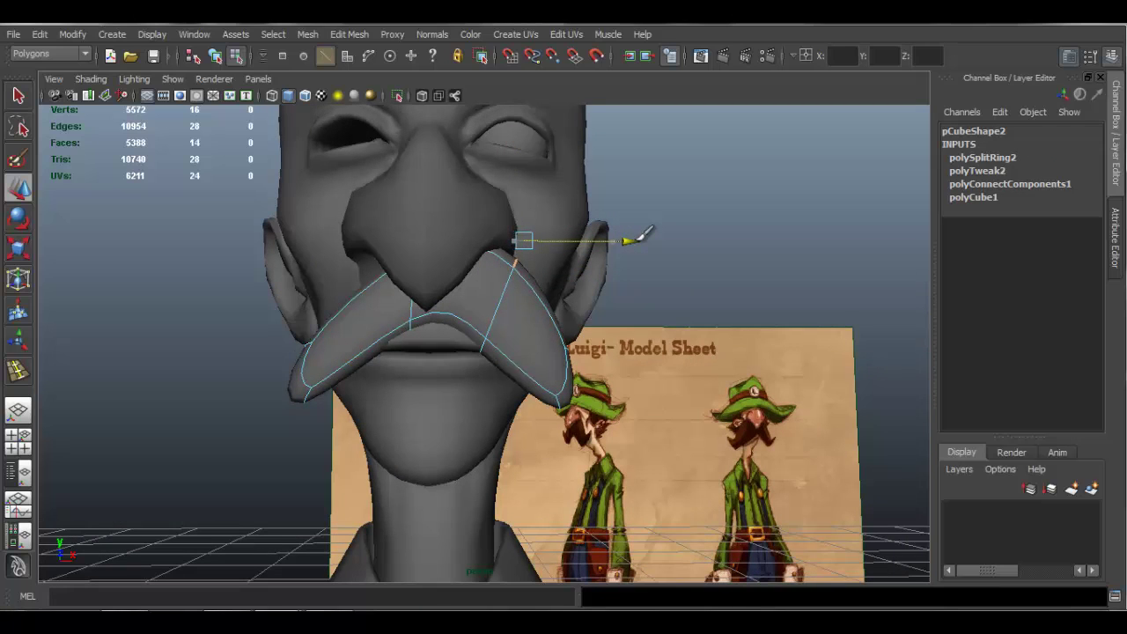
# Reposition the moustache's end faces and insert a second edge loop between the first loop and the tip.
pyautogui.keyDown('alt'); pyautogui.moveTo(622, 323); pyautogui.dragTo(473, 328); pyautogui.keyUp('alt')
pyautogui.moveTo(473, 327); pyautogui.dragTo(470, 370, button='right')
pyautogui.keyDown('alt'); pyautogui.moveTo(470, 370); pyautogui.dragTo(480, 278); pyautogui.keyUp('alt')
pyautogui.click(365, 39)
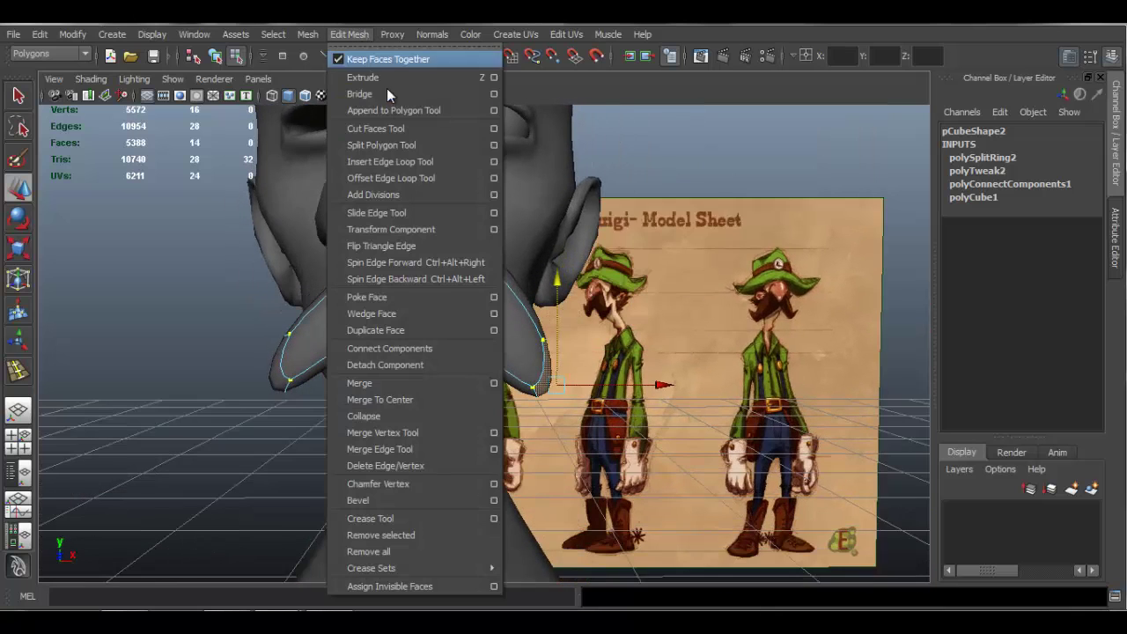
pyautogui.click(391, 159)
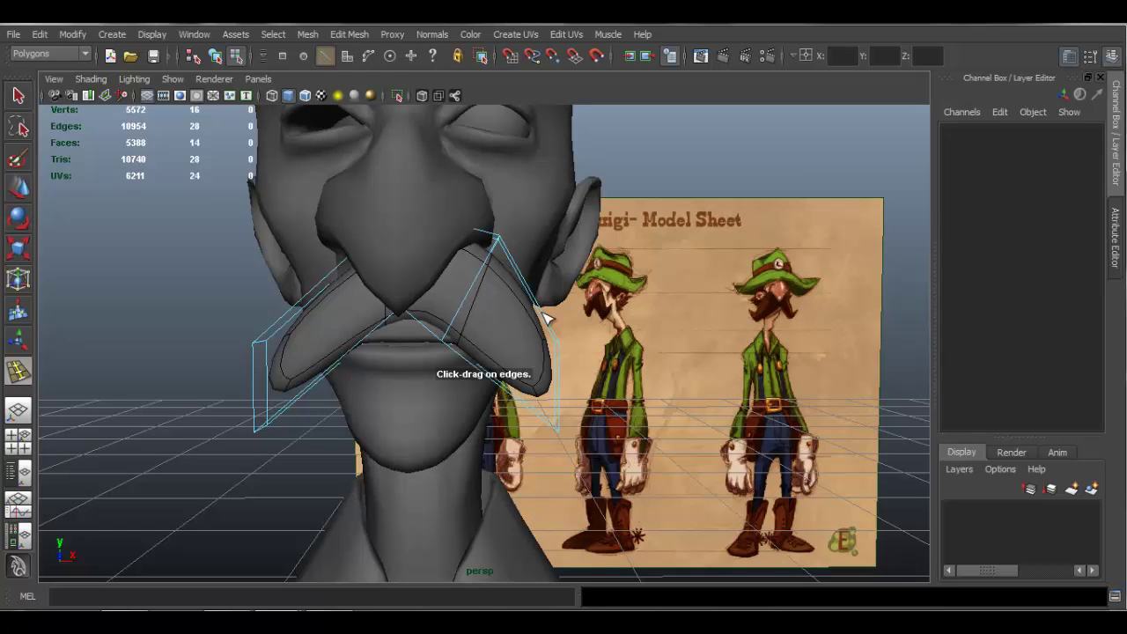
pyautogui.click(545, 319)
pyautogui.click(537, 308)
pyautogui.press('q')
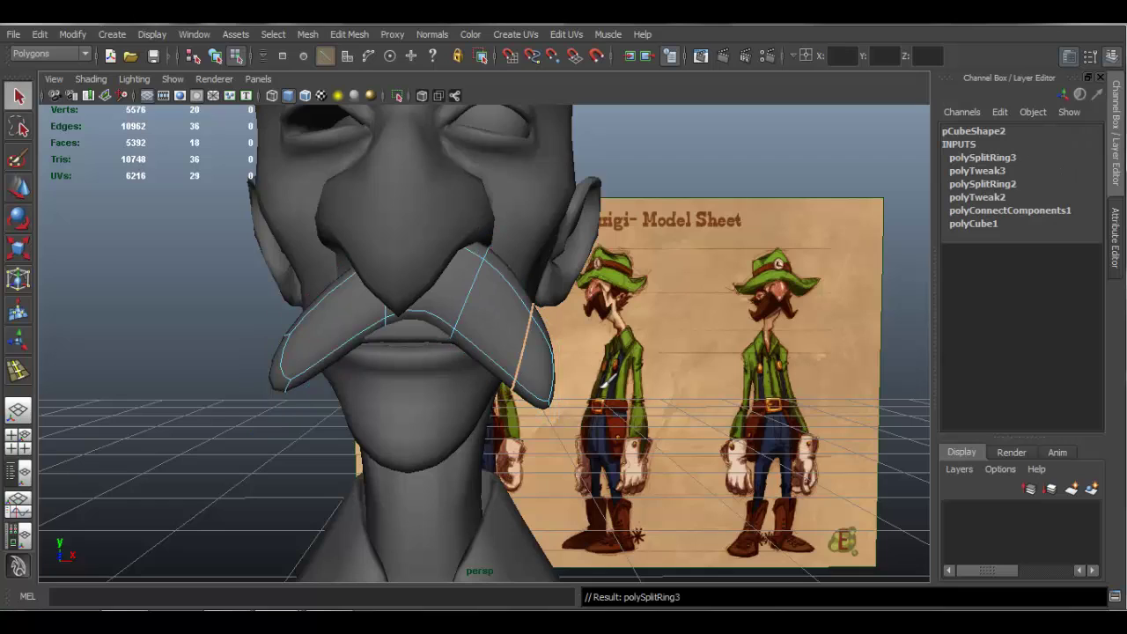
# Scale, rotate and reposition the second edge loop so the moustache narrows smoothly toward its tip.
pyautogui.press('r')
pyautogui.moveTo(533, 346); pyautogui.dragTo(428, 264)
pyautogui.press('e')
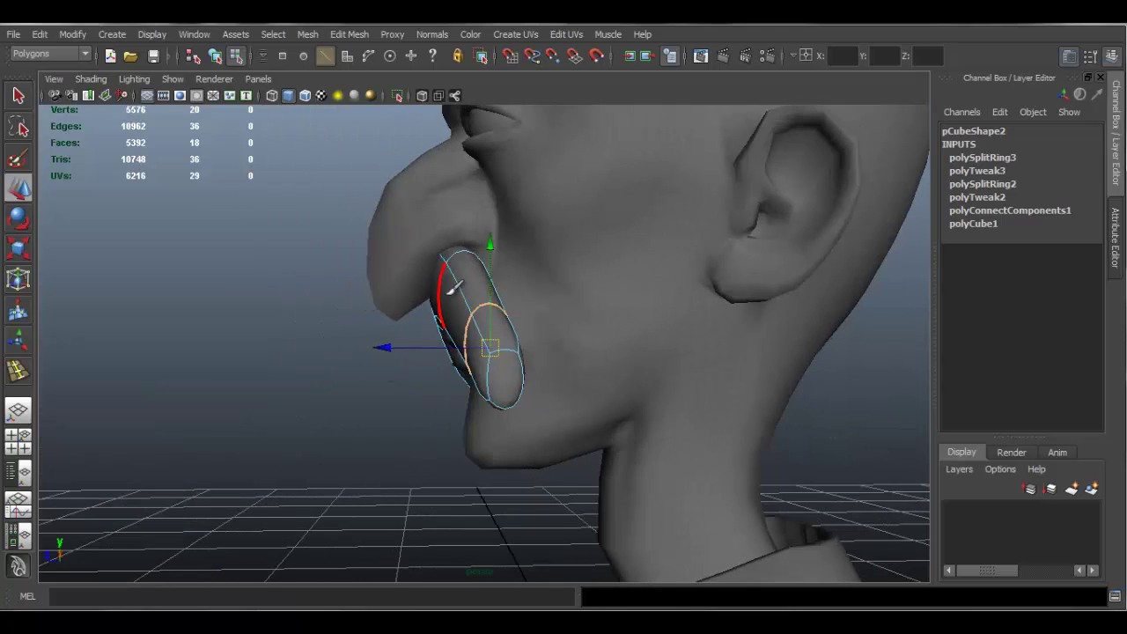
pyautogui.press('w')
# Extend the moustache's end faces outward and scale them down to taper the tips.
pyautogui.keyDown('alt'); pyautogui.moveTo(465, 372); pyautogui.dragTo(713, 382); pyautogui.keyUp('alt')
pyautogui.press('r')
pyautogui.moveTo(607, 377); pyautogui.dragTo(586, 378, button='middle')
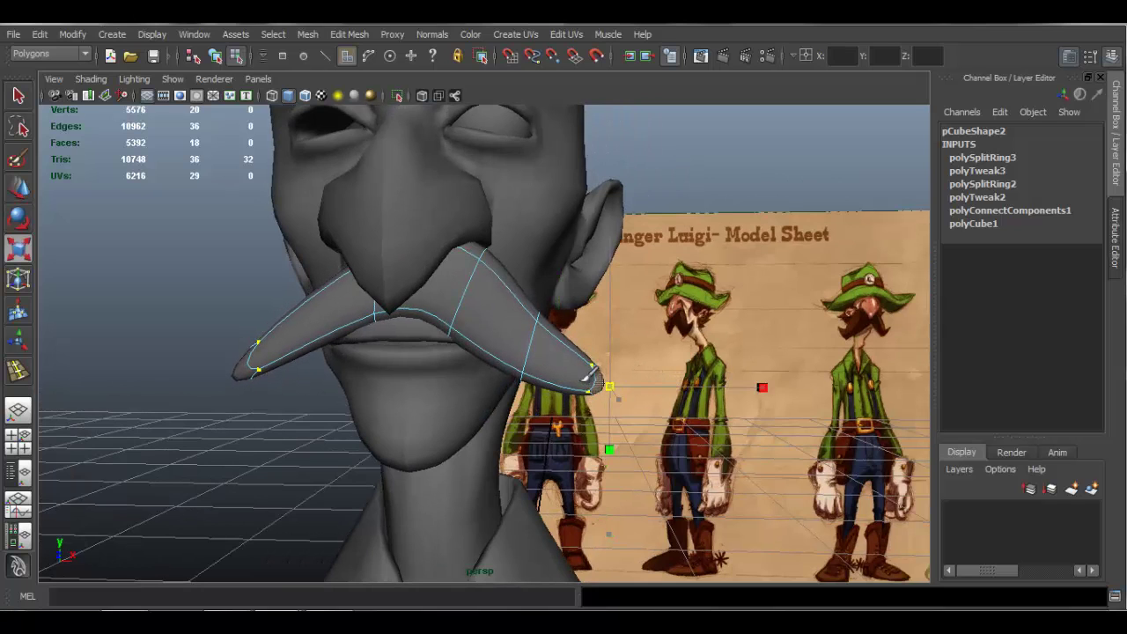
# Lower the moustache tips, bring them slightly inward and adjust their depth against the jaw.
pyautogui.press('w')
pyautogui.keyDown('alt'); pyautogui.moveTo(590, 376); pyautogui.dragTo(658, 389); pyautogui.keyUp('alt')
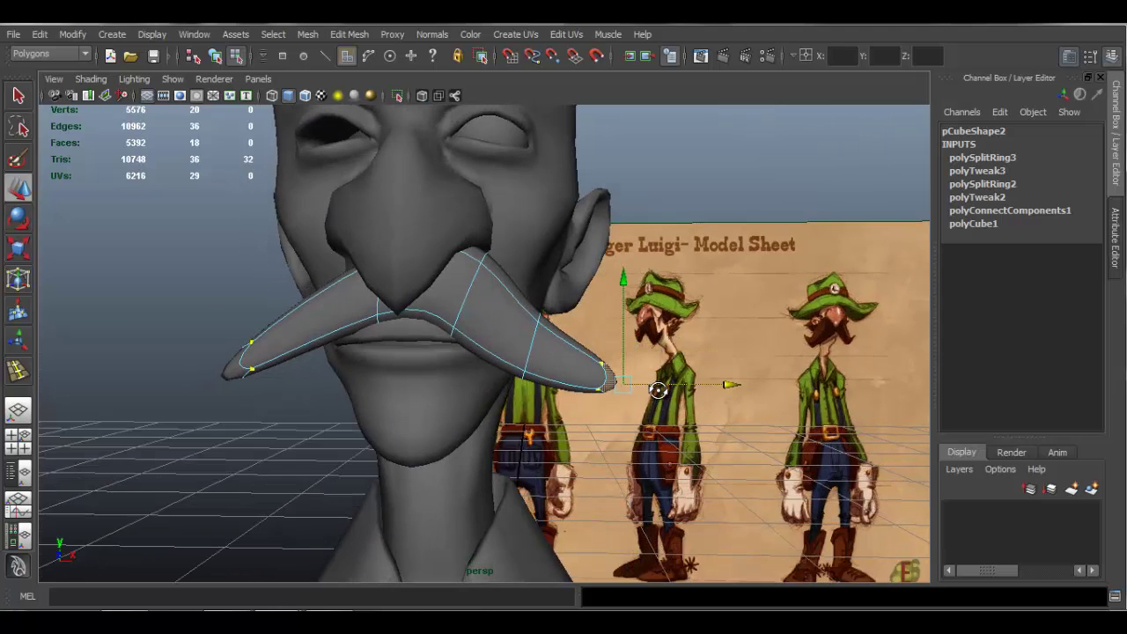
pyautogui.moveTo(625, 277); pyautogui.dragTo(622, 310)
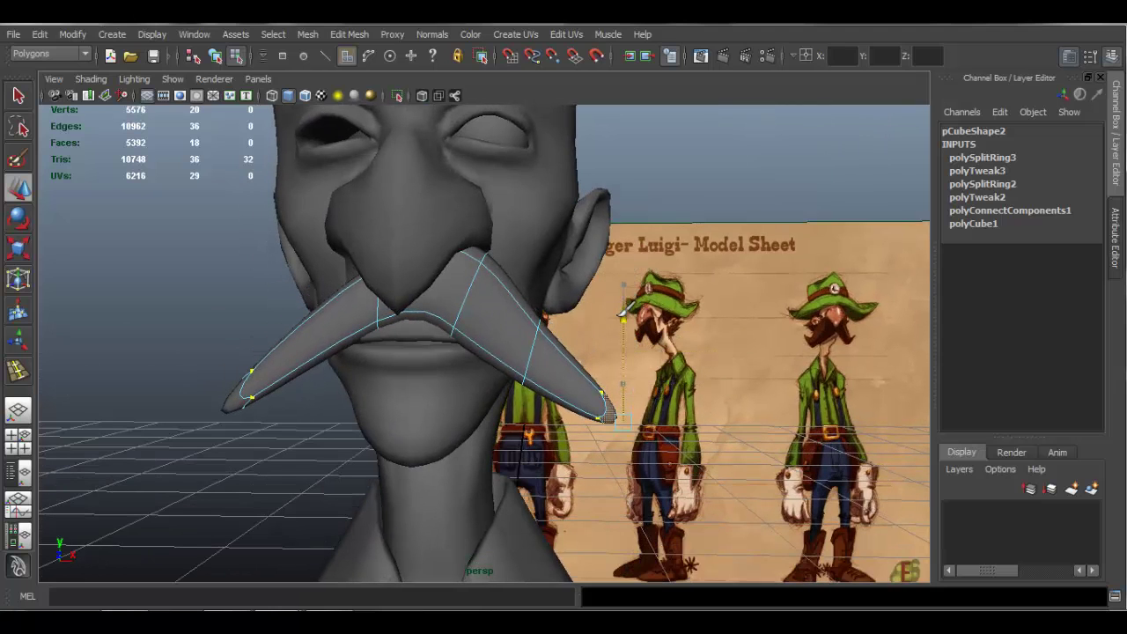
pyautogui.moveTo(723, 408); pyautogui.dragTo(678, 398)
pyautogui.keyDown('alt'); pyautogui.moveTo(678, 398); pyautogui.dragTo(410, 424); pyautogui.keyUp('alt')
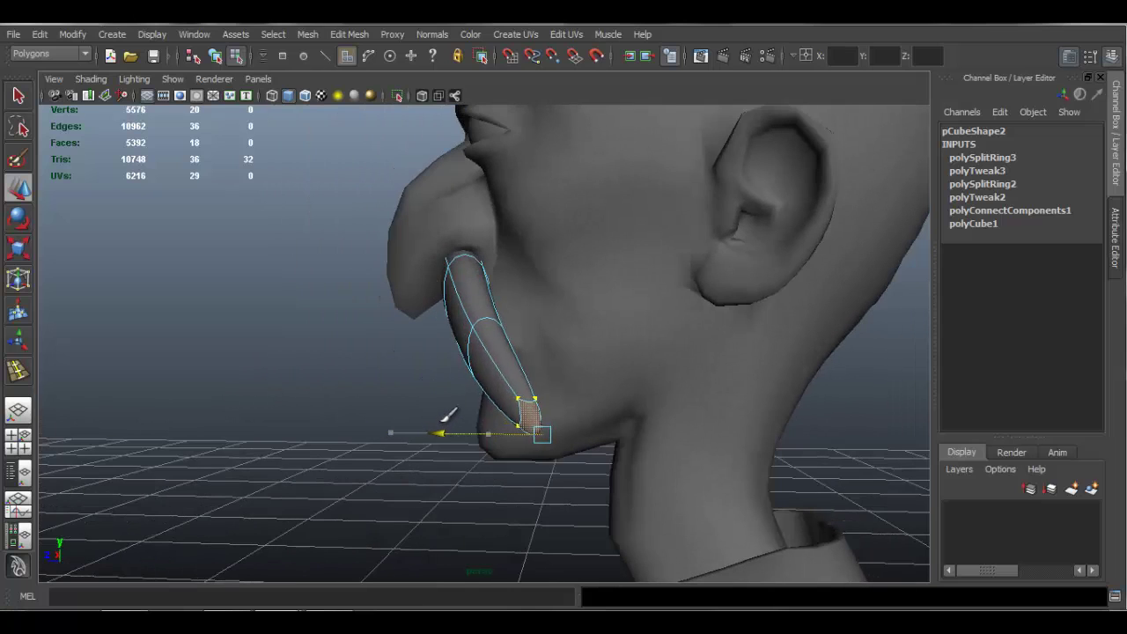
# Select the edge loop nearer the tip and pull it forward to bow the moustache outward.
pyautogui.moveTo(490, 305); pyautogui.dragTo(498, 262, button='right')
pyautogui.click(497, 310)
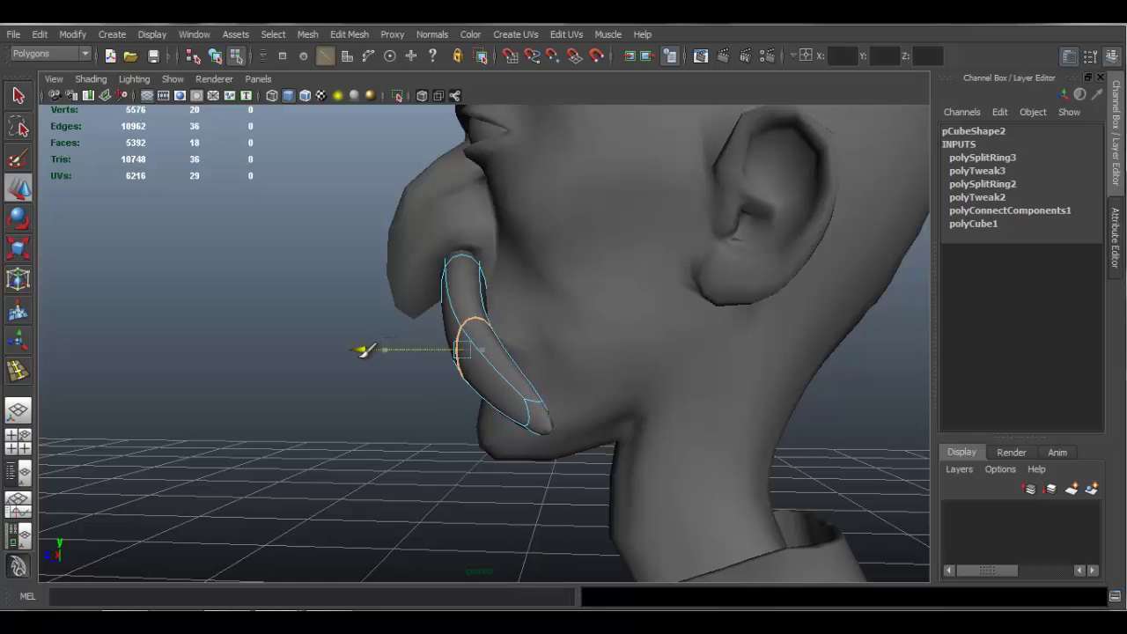
pyautogui.keyDown('alt'); pyautogui.moveTo(377, 352); pyautogui.dragTo(519, 328); pyautogui.keyUp('alt')
# Select the three front faces along one half of the moustache and fine-tune their depth.
pyautogui.moveTo(461, 285); pyautogui.dragTo(465, 323, button='right')
pyautogui.click(539, 361)
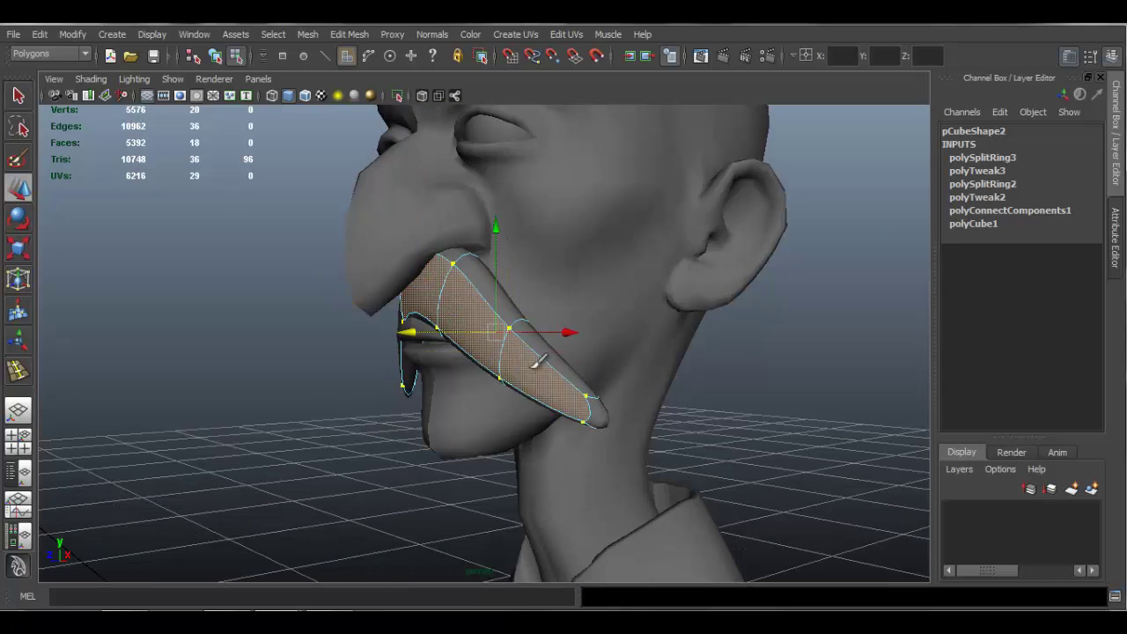
pyautogui.keyDown('alt'); pyautogui.moveTo(443, 340); pyautogui.dragTo(519, 339); pyautogui.keyUp('alt')
# Insert an edge loop across one half of the moustache, close to its tip.
pyautogui.moveTo(520, 339); pyautogui.dragTo(515, 304, button='right')
pyautogui.keyDown('alt'); pyautogui.moveTo(515, 304); pyautogui.dragTo(574, 373); pyautogui.keyUp('alt')
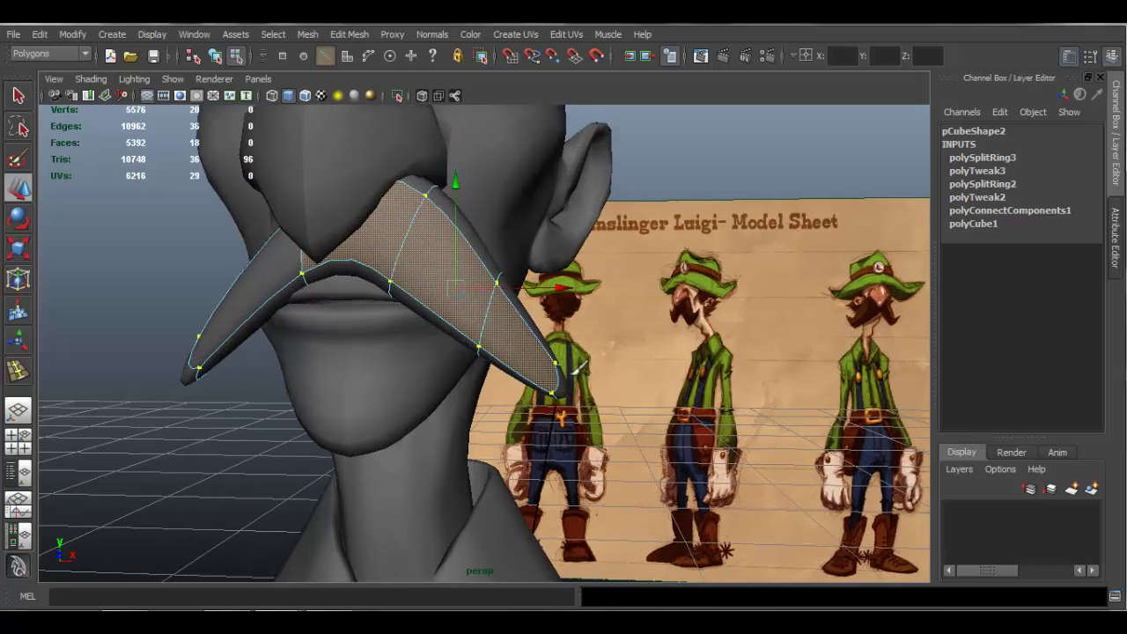
pyautogui.scroll(1, 524, 340)
pyautogui.click(514, 336)
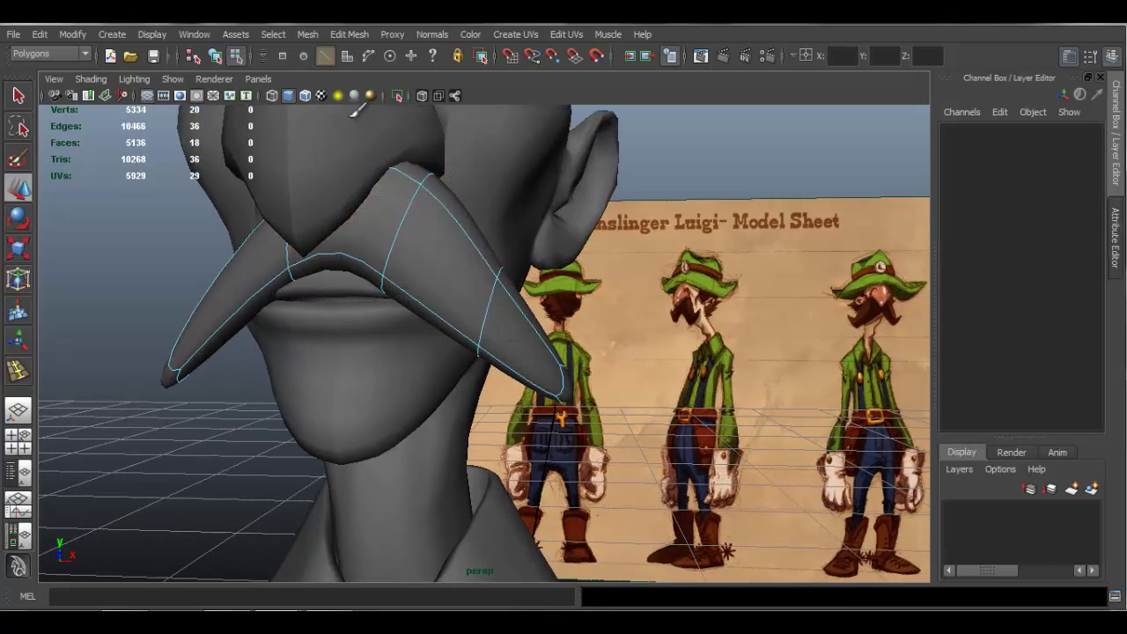
pyautogui.click(336, 31)
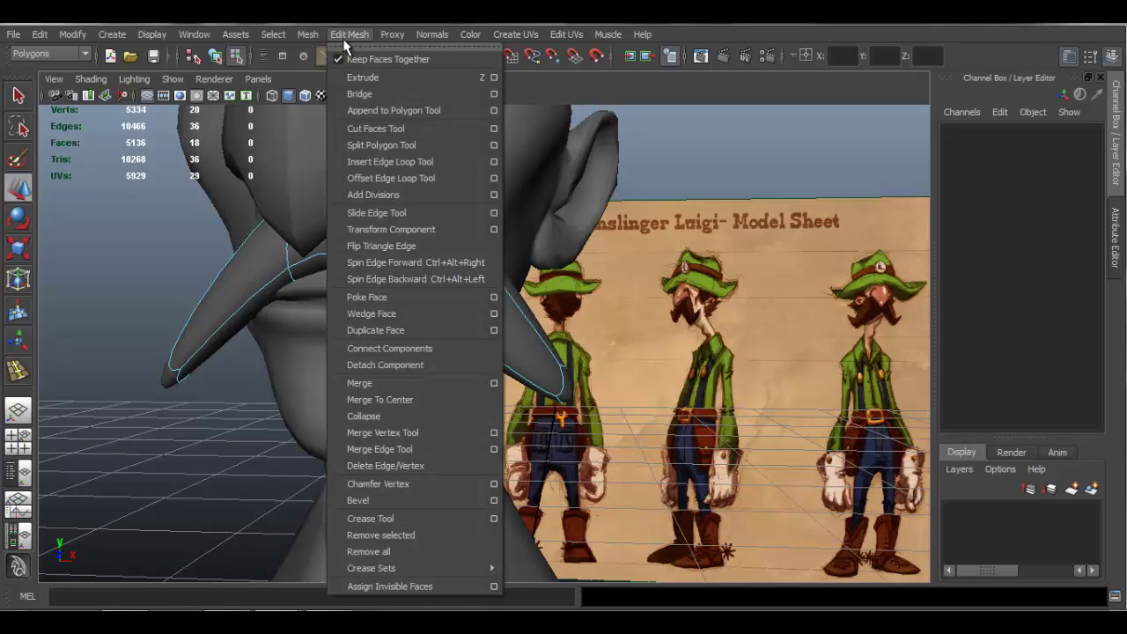
pyautogui.click(405, 173)
pyautogui.moveTo(547, 328); pyautogui.dragTo(535, 319)
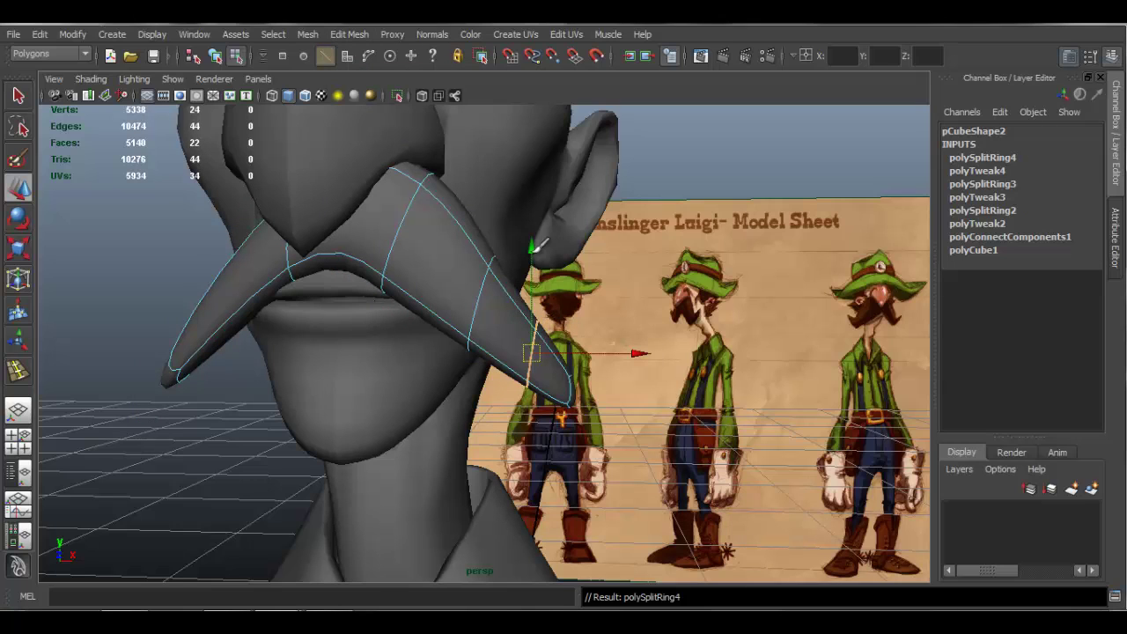
# Move the new edge loop down and inward, and raise the tip's end face to curl the moustache upward.
pyautogui.click(539, 369)
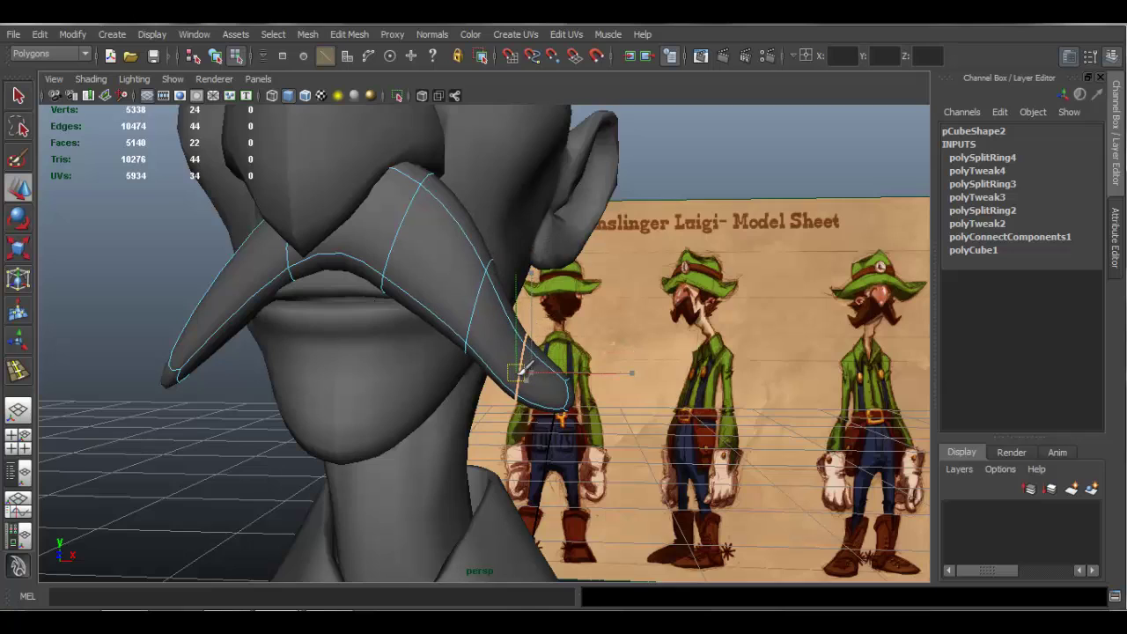
pyautogui.keyDown('alt'); pyautogui.moveTo(619, 404); pyautogui.dragTo(616, 378); pyautogui.keyUp('alt')
pyautogui.moveTo(535, 326); pyautogui.dragTo(540, 367, button='right')
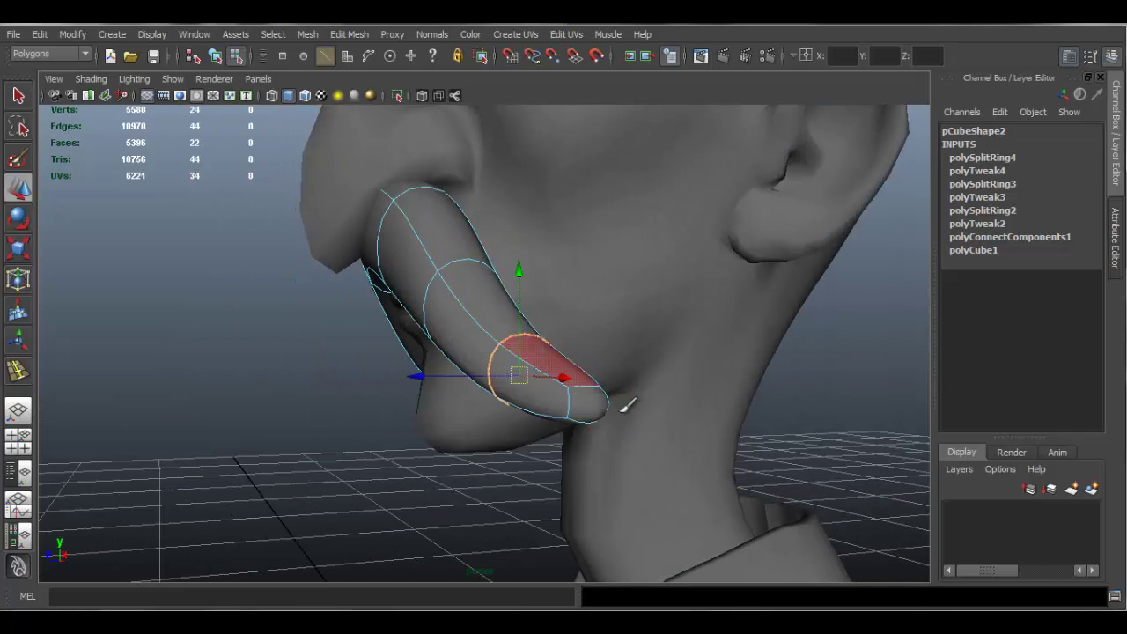
pyautogui.keyDown('alt'); pyautogui.moveTo(612, 395); pyautogui.dragTo(608, 388); pyautogui.keyUp('alt')
pyautogui.moveTo(580, 306); pyautogui.dragTo(590, 244)
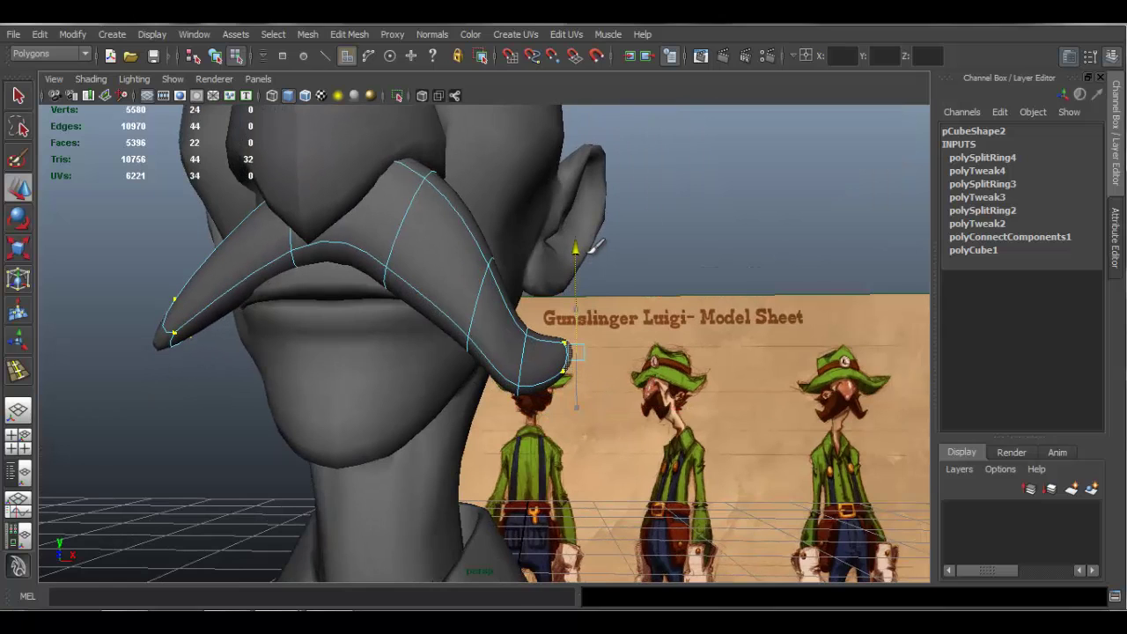
# Rotate the curled tip's end face to follow the upward bend and scale it down to a point.
pyautogui.press('e')
pyautogui.moveTo(511, 215); pyautogui.dragTo(493, 224)
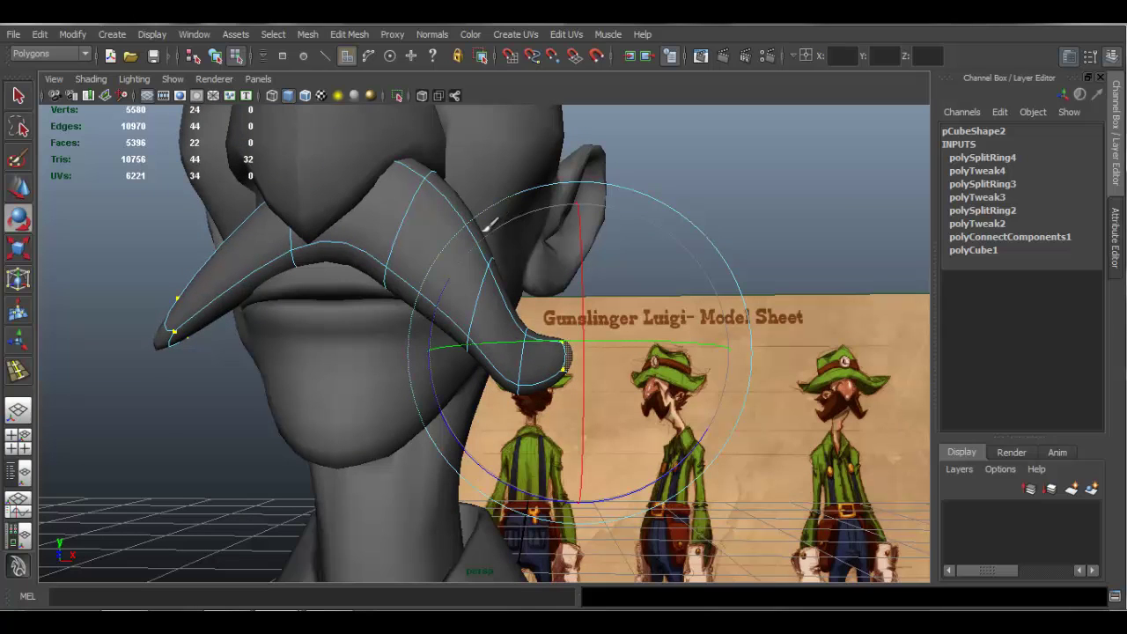
pyautogui.press('z')
pyautogui.moveTo(444, 302); pyautogui.dragTo(435, 418)
pyautogui.press('r')
pyautogui.moveTo(582, 348); pyautogui.dragTo(559, 338)
pyautogui.press('w')
# Turn off the moustache's smooth preview, delete the faces of its unedited half, and restore the smooth preview.
pyautogui.keyDown('alt'); pyautogui.moveTo(509, 368); pyautogui.dragTo(391, 382); pyautogui.keyUp('alt')
pyautogui.keyDown('alt'); pyautogui.moveTo(526, 380); pyautogui.dragTo(602, 336); pyautogui.keyUp('alt')
pyautogui.keyDown('alt'); pyautogui.moveTo(458, 365); pyautogui.dragTo(502, 359); pyautogui.keyUp('alt')
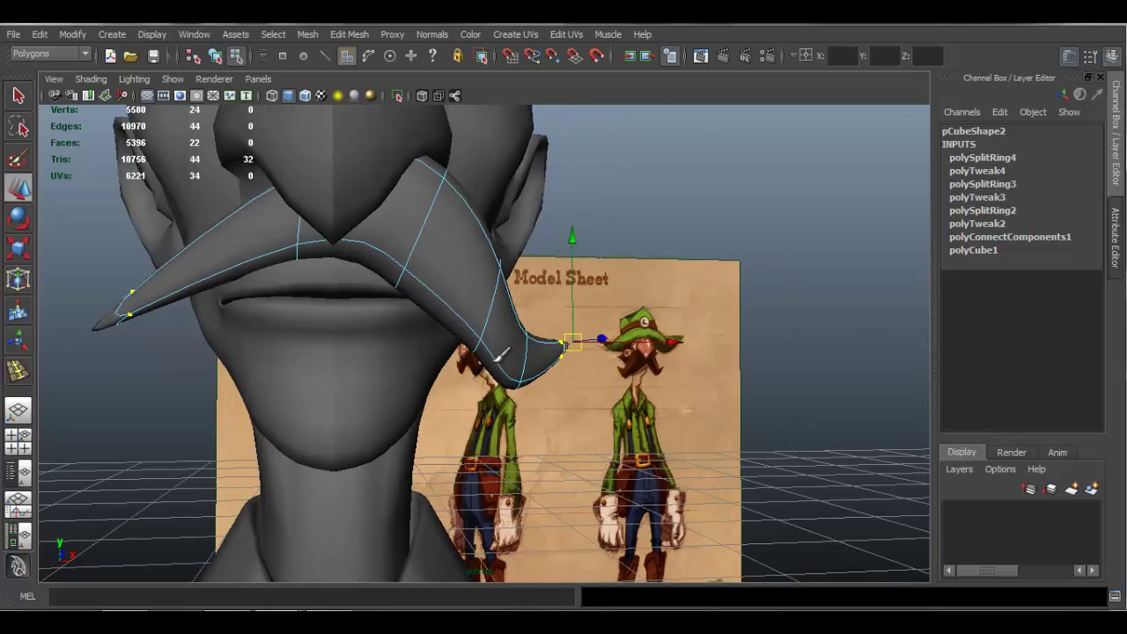
pyautogui.scroll(-1, 438, 319)
pyautogui.keyDown('alt'); pyautogui.moveTo(443, 285); pyautogui.dragTo(459, 310, button='middle'); pyautogui.keyUp('alt')
pyautogui.scroll(1, 466, 307)
pyautogui.press('1')
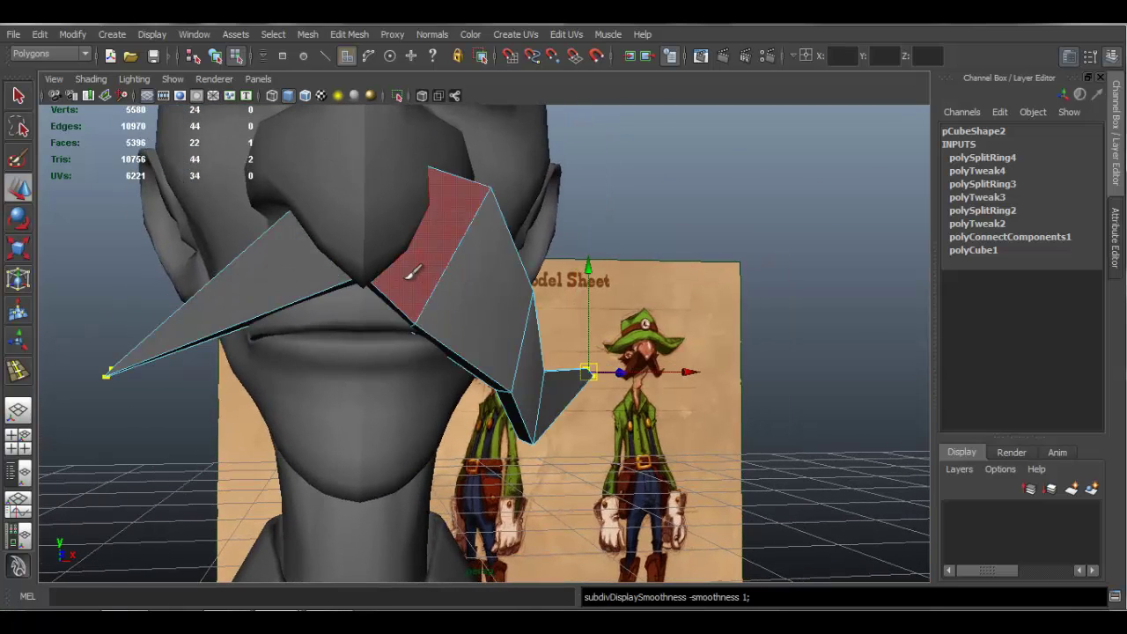
pyautogui.keyDown('alt'); pyautogui.moveTo(410, 270); pyautogui.dragTo(409, 262); pyautogui.keyUp('alt')
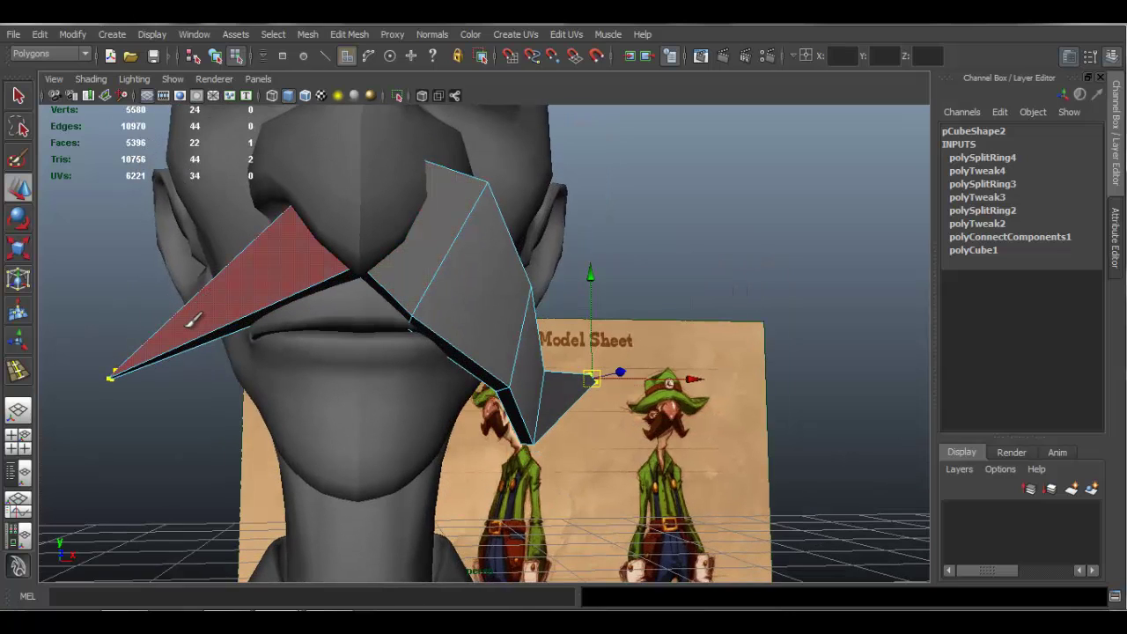
pyautogui.moveTo(217, 330)
pyautogui.keyDown('alt'); pyautogui.mouseDown()
pyautogui.moveTo(307, 327)
pyautogui.moveTo(198, 333)
pyautogui.mouseUp(); pyautogui.keyUp('alt')
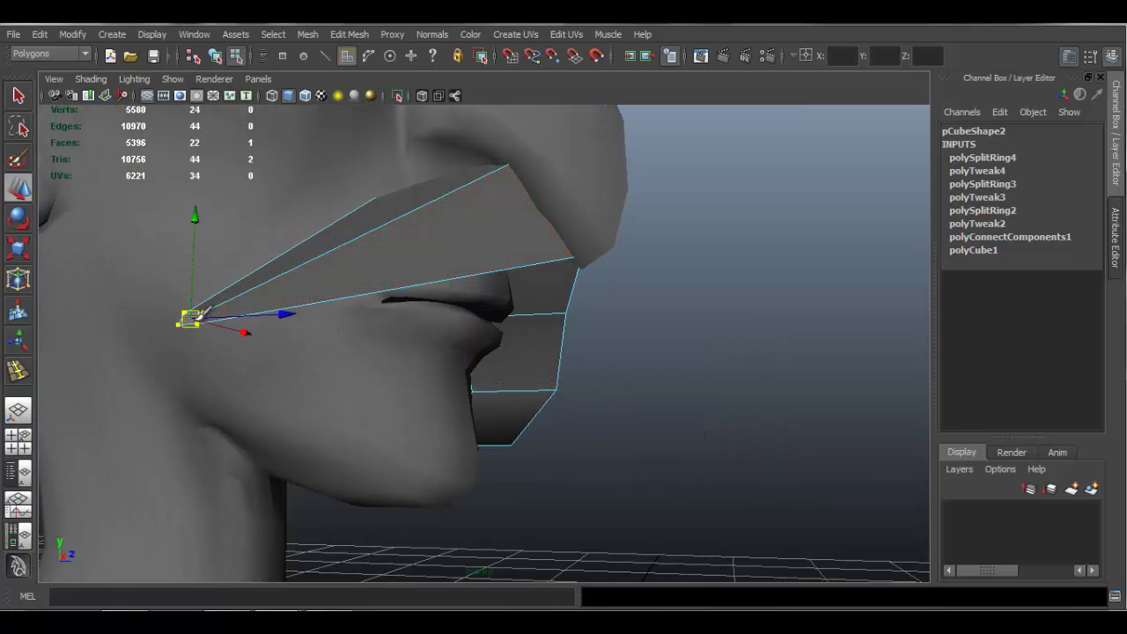
pyautogui.hotkey('shift', '.')
pyautogui.press('Delete')
pyautogui.keyDown('alt'); pyautogui.moveTo(769, 324); pyautogui.dragTo(526, 304); pyautogui.keyUp('alt')
pyautogui.press('3')
# Create a mirrored instance of the remaining moustache half with Duplicate Special.
pyautogui.keyDown('alt'); pyautogui.moveTo(426, 291); pyautogui.dragTo(458, 239); pyautogui.keyUp('alt')
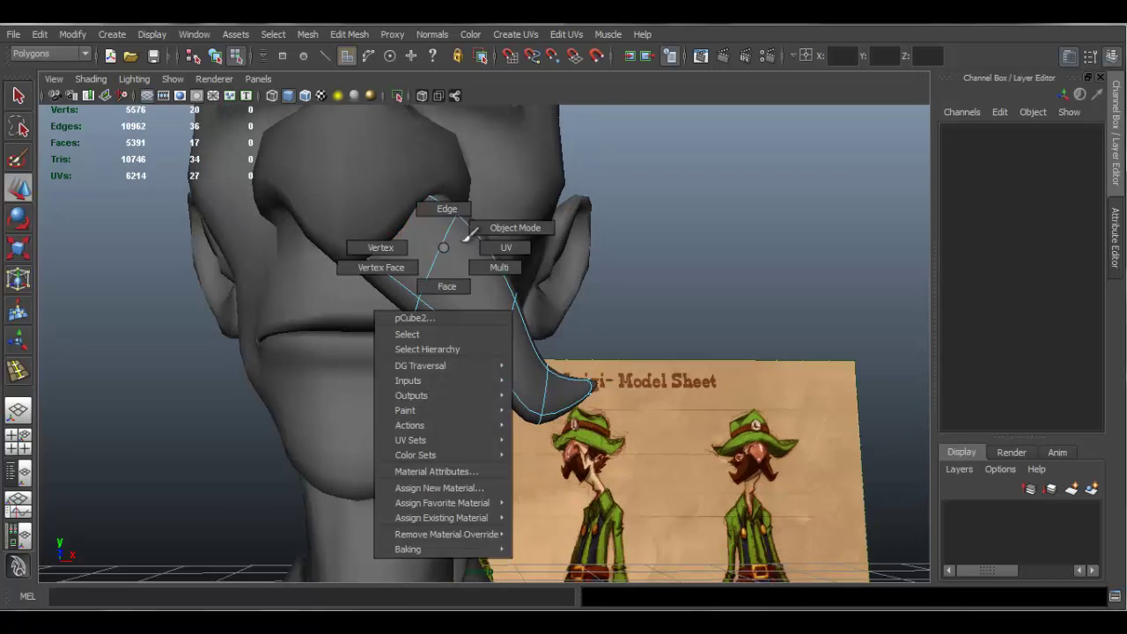
pyautogui.moveTo(444, 254); pyautogui.dragTo(459, 239, button='right')
pyautogui.click(450, 247)
pyautogui.click(40, 35)
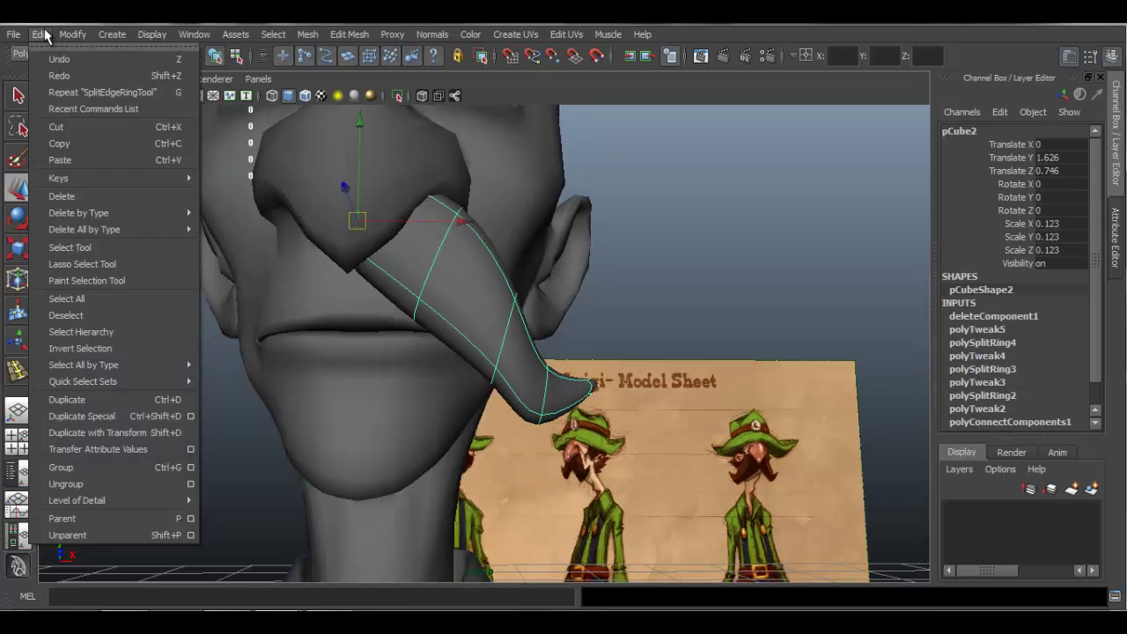
pyautogui.click(163, 415)
pyautogui.keyDown('alt'); pyautogui.moveTo(457, 291); pyautogui.dragTo(736, 247); pyautogui.keyUp('alt')
pyautogui.click(737, 246)
pyautogui.click(468, 293)
# Lower the moustache's bottom edge at the centre and adjust the height of the upper edge beside the nostril.
pyautogui.keyDown('alt'); pyautogui.moveTo(467, 293); pyautogui.dragTo(396, 250); pyautogui.keyUp('alt')
pyautogui.moveTo(407, 266); pyautogui.dragTo(405, 233, button='right')
pyautogui.click(361, 243)
pyautogui.keyDown('alt'); pyautogui.moveTo(385, 243); pyautogui.dragTo(363, 201); pyautogui.keyUp('alt')
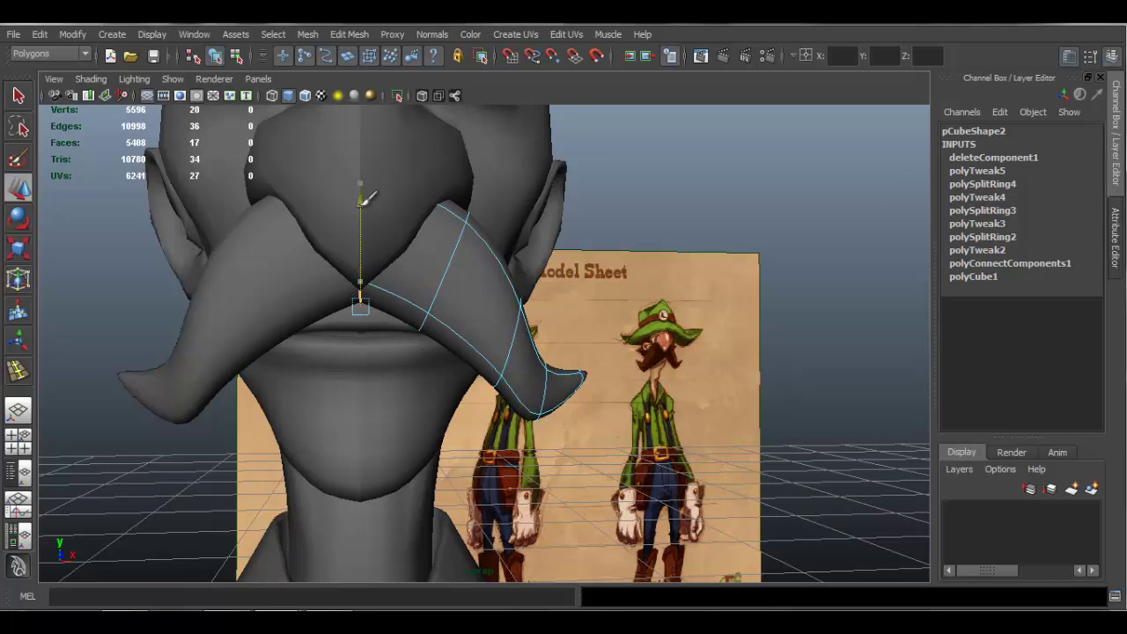
pyautogui.keyDown('alt'); pyautogui.moveTo(492, 234); pyautogui.dragTo(469, 213); pyautogui.keyUp('alt')
pyautogui.click(454, 212)
pyautogui.keyDown('alt'); pyautogui.moveTo(476, 186); pyautogui.dragTo(476, 212, button='middle'); pyautogui.keyUp('alt')
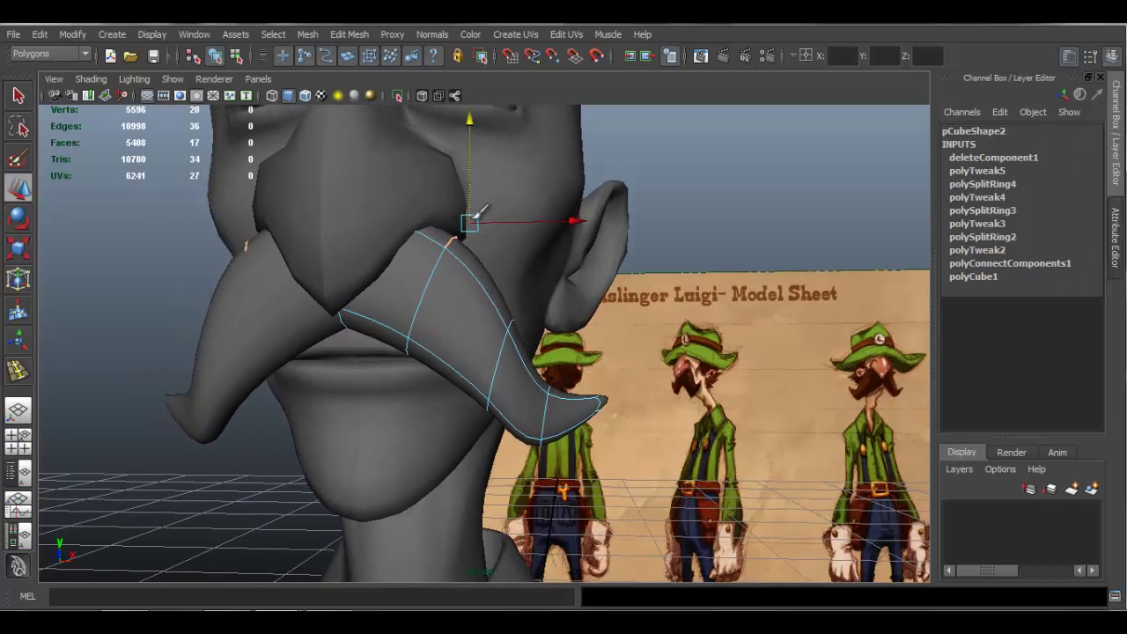
pyautogui.moveTo(475, 132); pyautogui.dragTo(495, 294)
# Move the edge loop nearest the nose inward and down, and shift the upper outer edge slightly outward.
pyautogui.doubleClick(448, 272)
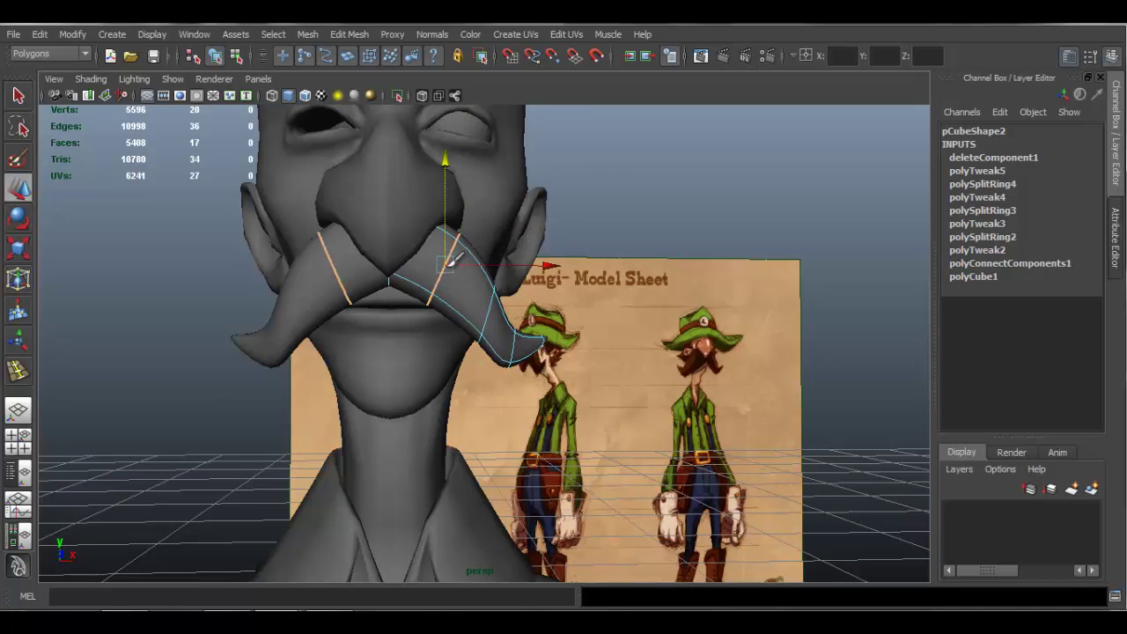
pyautogui.moveTo(449, 261); pyautogui.dragTo(441, 272)
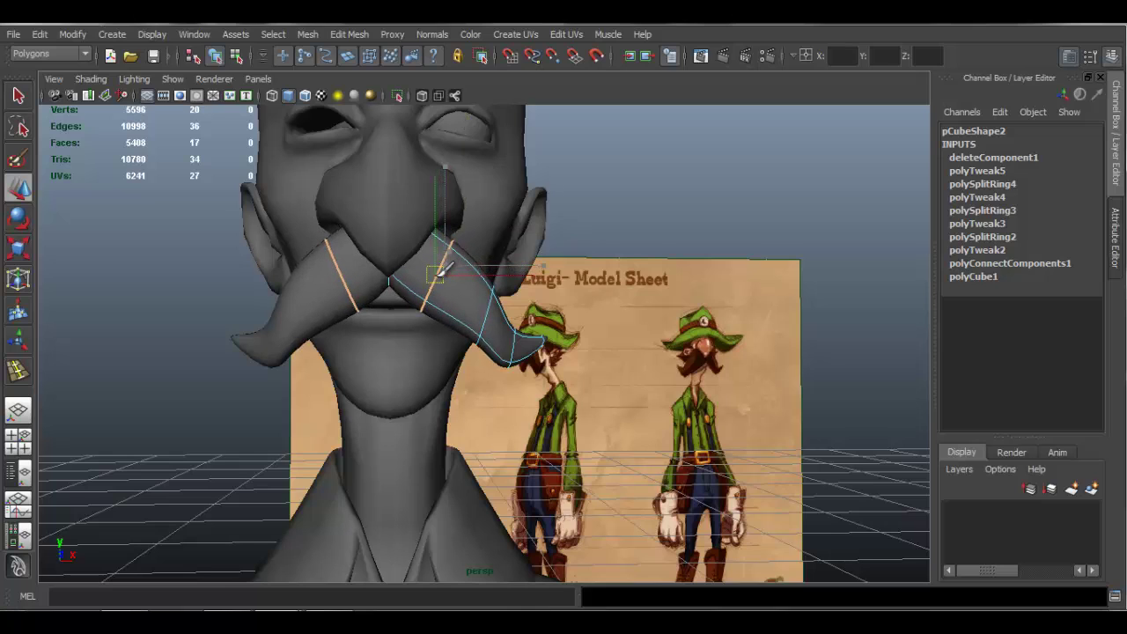
pyautogui.press('F9')
pyautogui.click(474, 231)
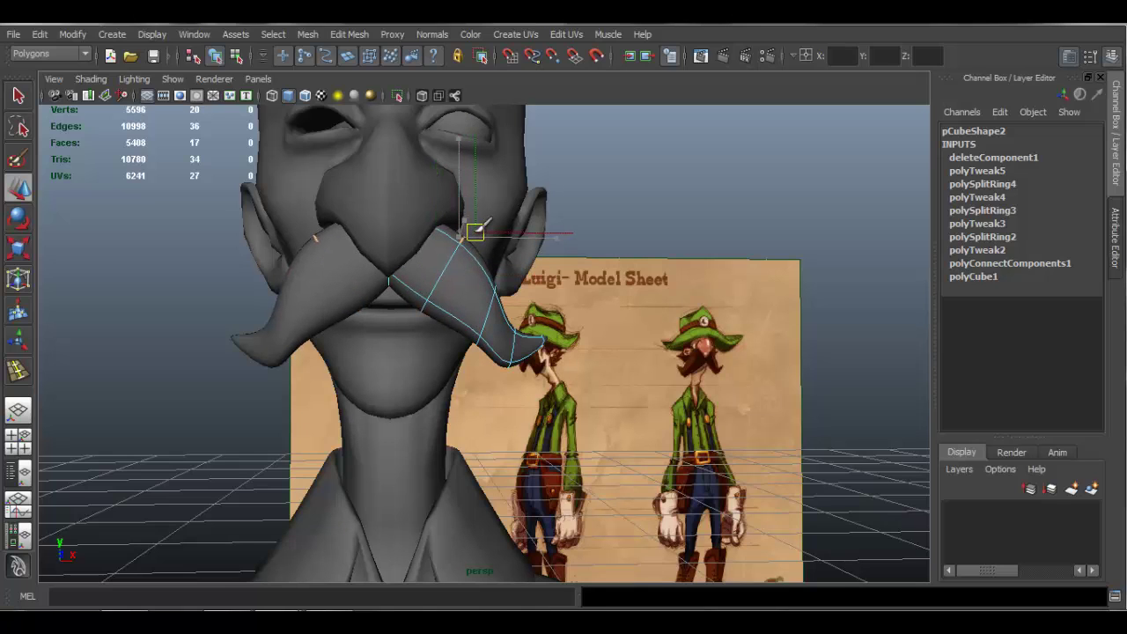
# Reshape the moustache's outer edge loops into a fuller, lower droop before the curl, and push the upper edge outward.
pyautogui.doubleClick(483, 334)
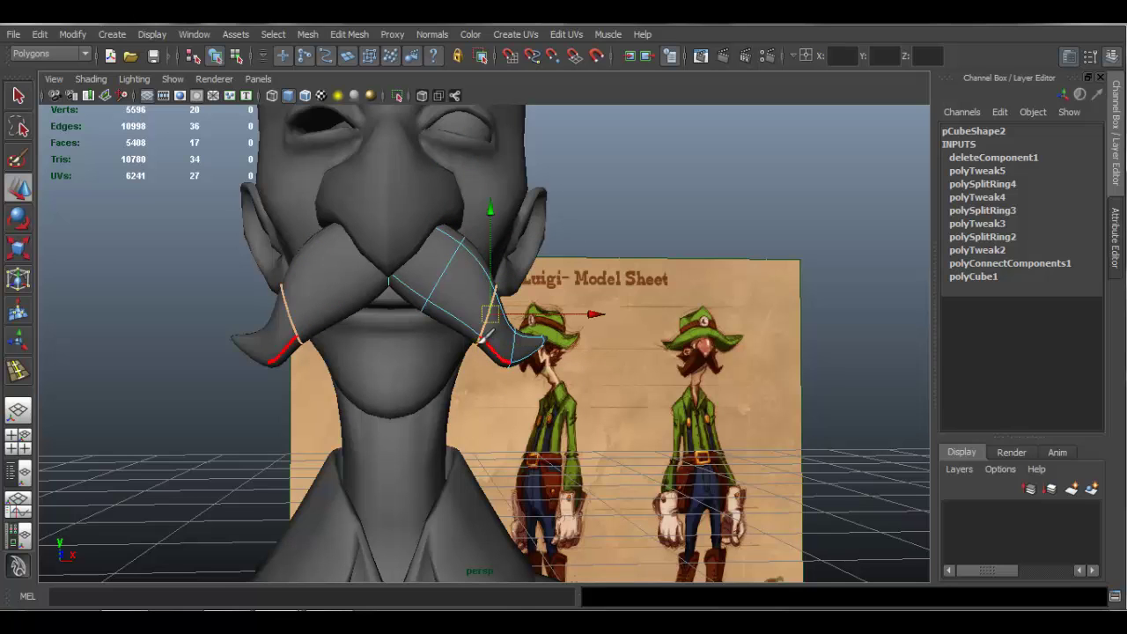
pyautogui.moveTo(496, 338); pyautogui.dragTo(524, 380)
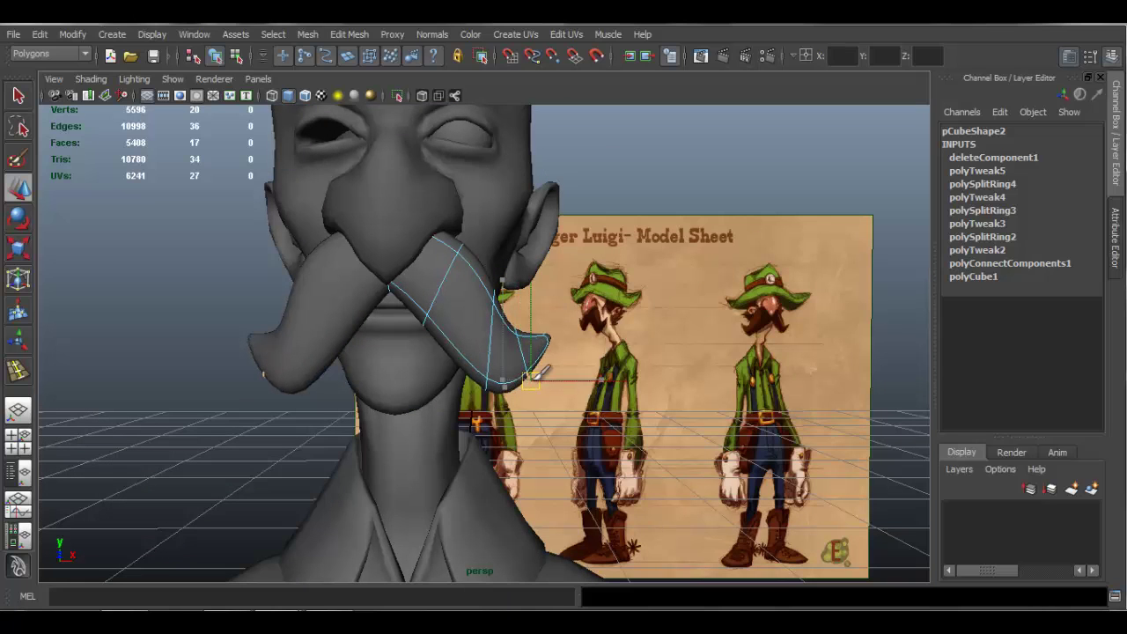
pyautogui.keyDown('alt'); pyautogui.moveTo(537, 374); pyautogui.dragTo(483, 421); pyautogui.keyUp('alt')
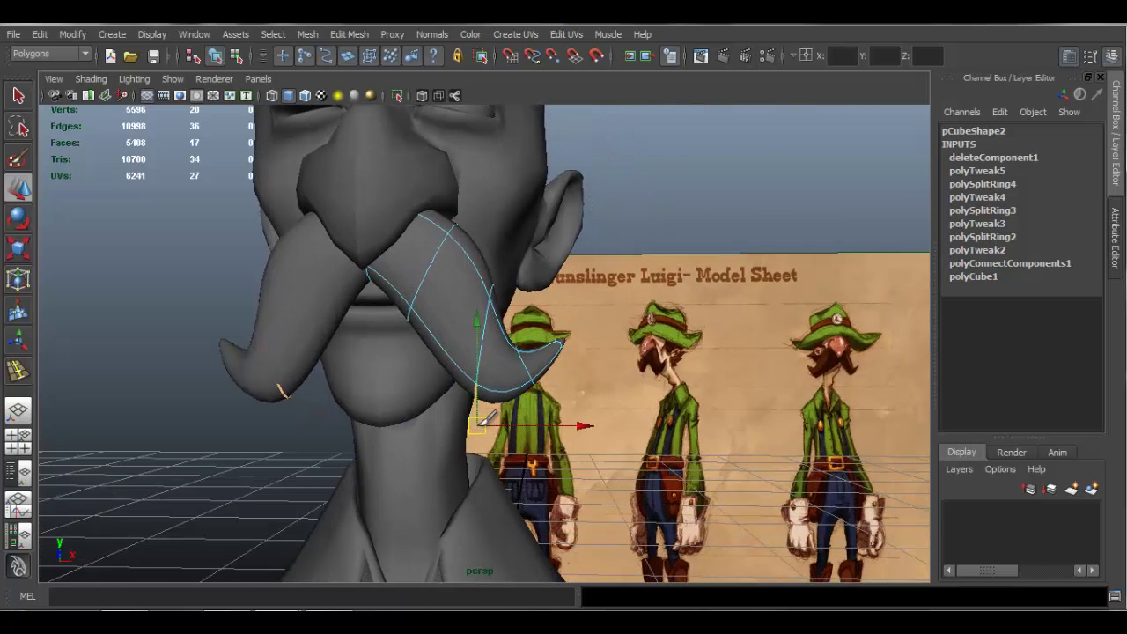
pyautogui.keyDown('alt'); pyautogui.moveTo(434, 271); pyautogui.dragTo(475, 218); pyautogui.keyUp('alt')
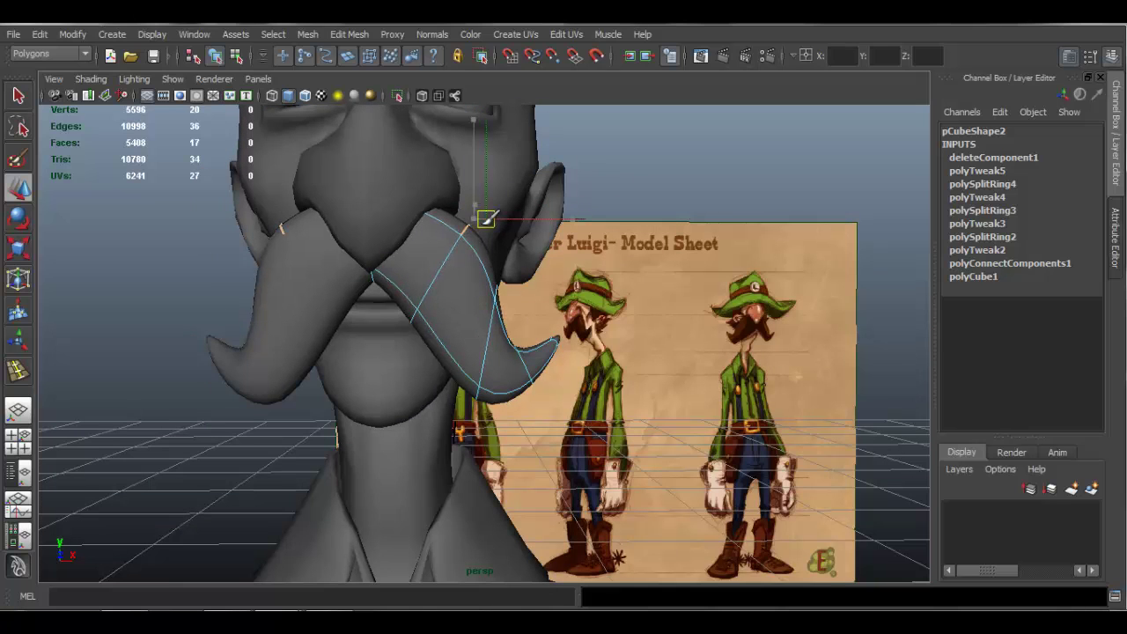
# Examine the moustache's shape and proportions on the whole character against the model sheet.
pyautogui.keyDown('alt'); pyautogui.moveTo(569, 335); pyautogui.dragTo(530, 305, button='right'); pyautogui.keyUp('alt')
pyautogui.click(530, 366)
pyautogui.keyDown('alt'); pyautogui.moveTo(530, 366); pyautogui.dragTo(507, 377, button='right'); pyautogui.keyUp('alt')
pyautogui.keyDown('alt'); pyautogui.moveTo(513, 370); pyautogui.dragTo(549, 300); pyautogui.keyUp('alt')
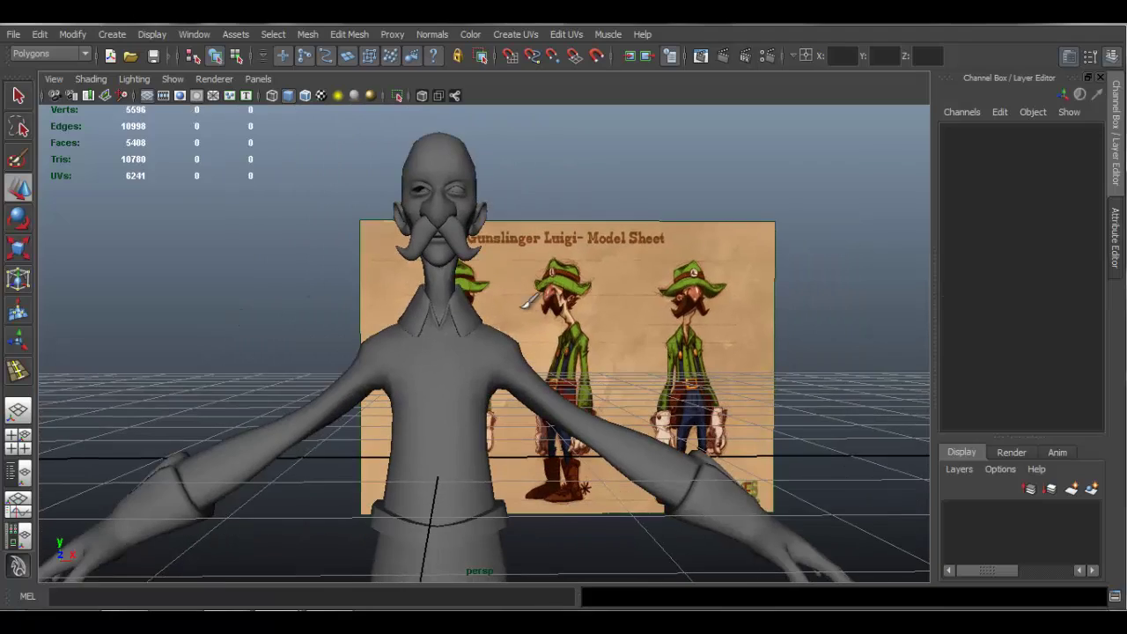
pyautogui.keyDown('alt'); pyautogui.moveTo(466, 255); pyautogui.dragTo(379, 282); pyautogui.keyUp('alt')
pyautogui.keyDown('alt'); pyautogui.moveTo(379, 282); pyautogui.dragTo(568, 320, button='right'); pyautogui.keyUp('alt')
pyautogui.keyDown('alt'); pyautogui.moveTo(568, 320); pyautogui.dragTo(533, 355); pyautogui.keyUp('alt')
pyautogui.keyDown('alt'); pyautogui.moveTo(533, 355); pyautogui.dragTo(570, 345, button='right'); pyautogui.keyUp('alt')
pyautogui.click(571, 345)
pyautogui.keyDown('alt'); pyautogui.moveTo(570, 345); pyautogui.dragTo(465, 297); pyautogui.keyUp('alt')
# Adjust the height of the moustache's lower centre where the halves meet, and return to object selection.
pyautogui.moveTo(464, 297); pyautogui.dragTo(455, 319, button='right')
pyautogui.click(452, 321)
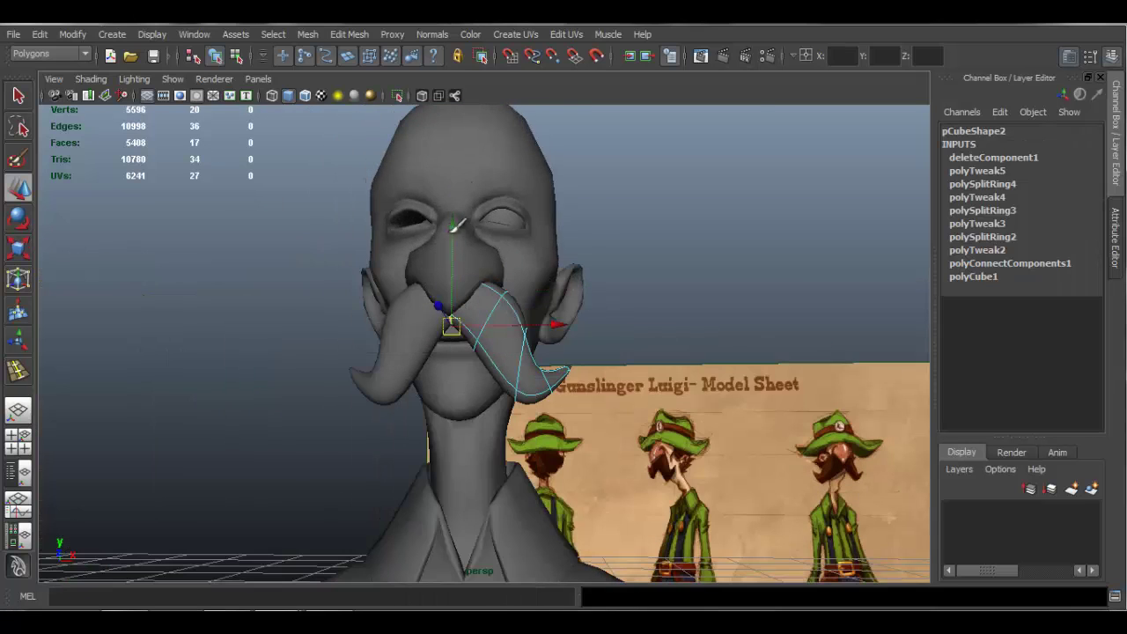
pyautogui.moveTo(508, 302); pyautogui.dragTo(586, 280, button='right')
# Select the head mesh and pick the faces over the side of the scalp, above and around the ear.
pyautogui.keyDown('alt'); pyautogui.moveTo(510, 351); pyautogui.dragTo(558, 184); pyautogui.keyUp('alt')
pyautogui.click(482, 231)
pyautogui.keyDown('alt'); pyautogui.moveTo(483, 230); pyautogui.dragTo(506, 187); pyautogui.keyUp('alt')
pyautogui.moveTo(506, 187); pyautogui.dragTo(503, 234, button='right')
pyautogui.keyDown('alt'); pyautogui.moveTo(490, 234); pyautogui.dragTo(468, 276); pyautogui.keyUp('alt')
pyautogui.keyDown('alt'); pyautogui.moveTo(467, 276); pyautogui.dragTo(521, 291, button='right'); pyautogui.keyUp('alt')
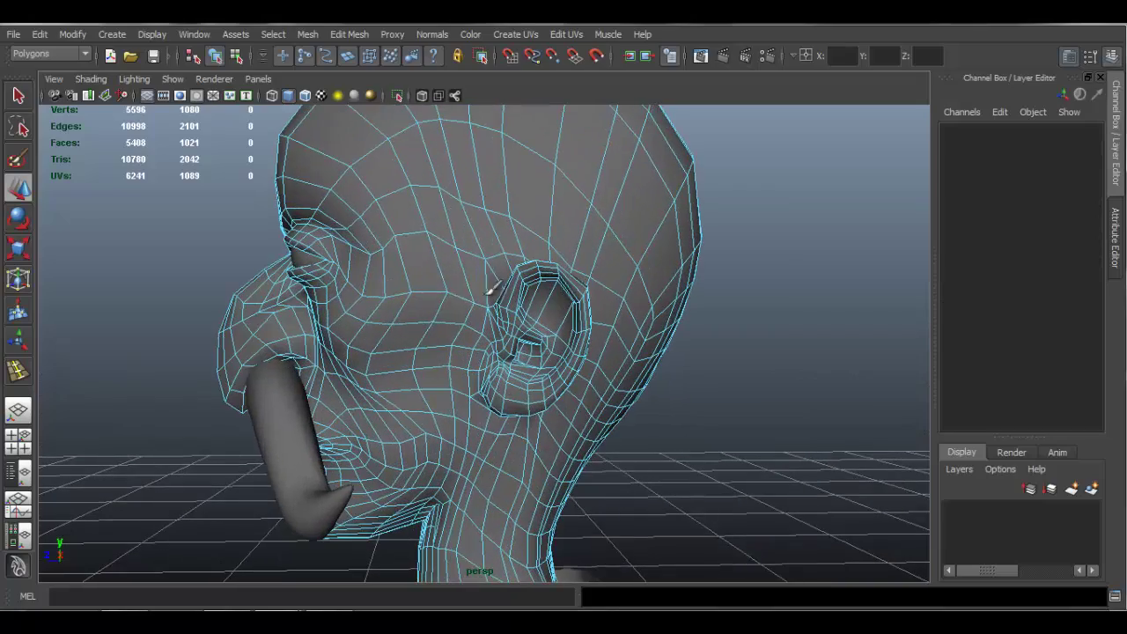
pyautogui.moveTo(482, 296)
pyautogui.mouseDown()
pyautogui.moveTo(478, 206)
pyautogui.moveTo(445, 173)
pyautogui.moveTo(498, 239)
pyautogui.moveTo(586, 221)
pyautogui.moveTo(641, 233)
pyautogui.moveTo(555, 175)
pyautogui.moveTo(589, 220)
pyautogui.mouseUp()
pyautogui.moveTo(640, 264)
pyautogui.keyDown('alt'); pyautogui.mouseDown()
pyautogui.moveTo(502, 244)
pyautogui.moveTo(595, 294)
pyautogui.moveTo(568, 211)
pyautogui.mouseUp(); pyautogui.keyUp('alt')
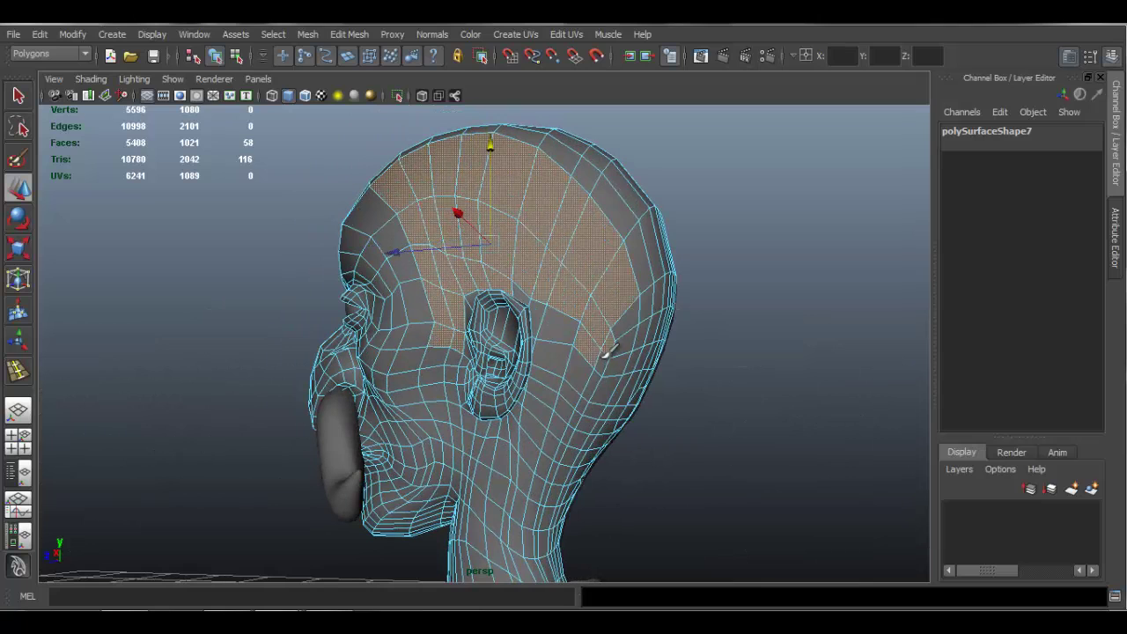
# Extend the face selection across the back of the head and down to the nape.
pyautogui.moveTo(604, 346)
pyautogui.keyDown('alt'); pyautogui.mouseDown()
pyautogui.moveTo(573, 354)
pyautogui.moveTo(536, 317)
pyautogui.moveTo(536, 448)
pyautogui.moveTo(573, 390)
pyautogui.moveTo(558, 352)
pyautogui.moveTo(597, 303)
pyautogui.moveTo(651, 387)
pyautogui.moveTo(674, 281)
pyautogui.moveTo(664, 264)
pyautogui.moveTo(627, 348)
pyautogui.mouseUp(); pyautogui.keyUp('alt')
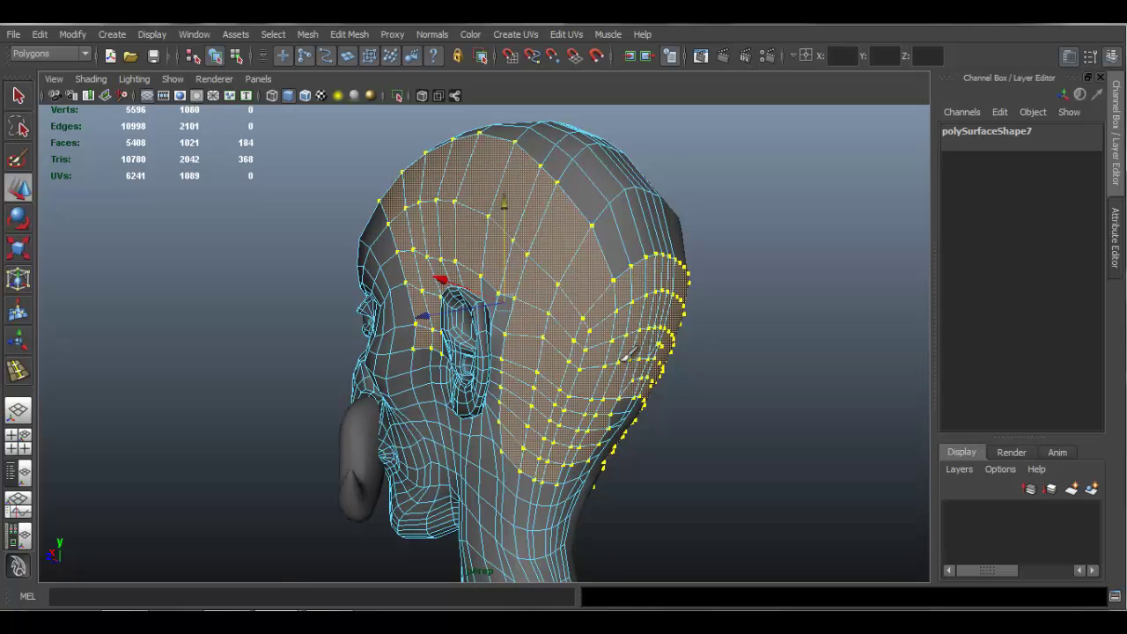
pyautogui.keyDown('alt'); pyautogui.moveTo(588, 299); pyautogui.dragTo(533, 302); pyautogui.keyUp('alt')
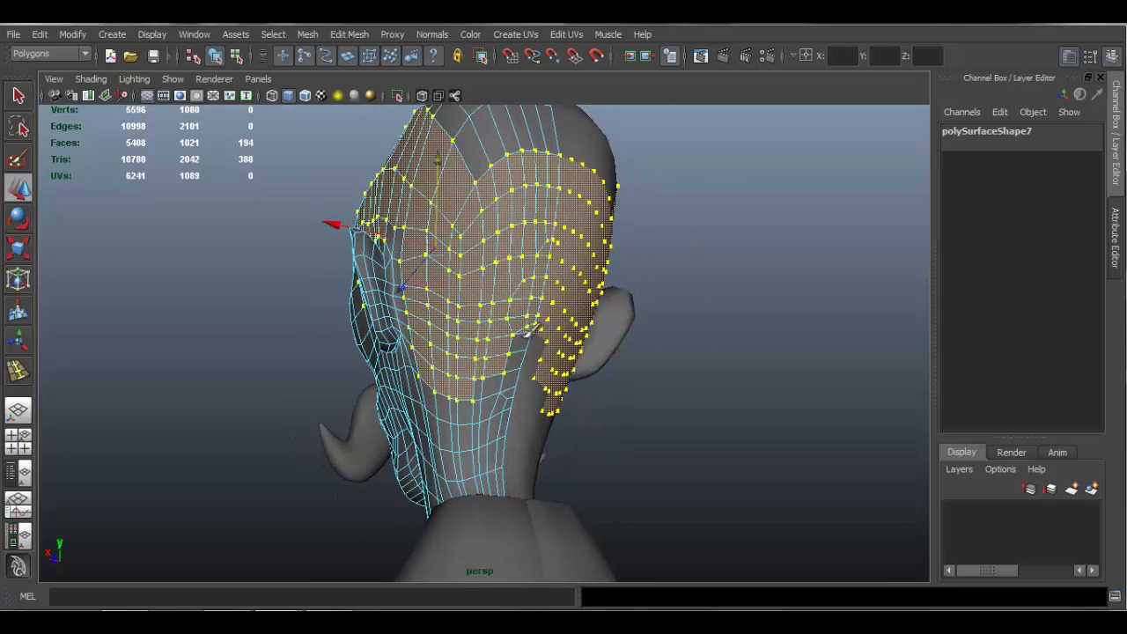
pyautogui.keyDown('alt'); pyautogui.moveTo(576, 248); pyautogui.dragTo(510, 317); pyautogui.keyUp('alt')
pyautogui.moveTo(607, 343); pyautogui.dragTo(528, 180)
# Add the crown faces and the remaining gaps along the hairline to the scalp selection.
pyautogui.keyDown('alt'); pyautogui.moveTo(425, 211); pyautogui.dragTo(460, 205); pyautogui.keyUp('alt')
pyautogui.keyDown('alt'); pyautogui.moveTo(449, 260); pyautogui.dragTo(458, 207); pyautogui.keyUp('alt')
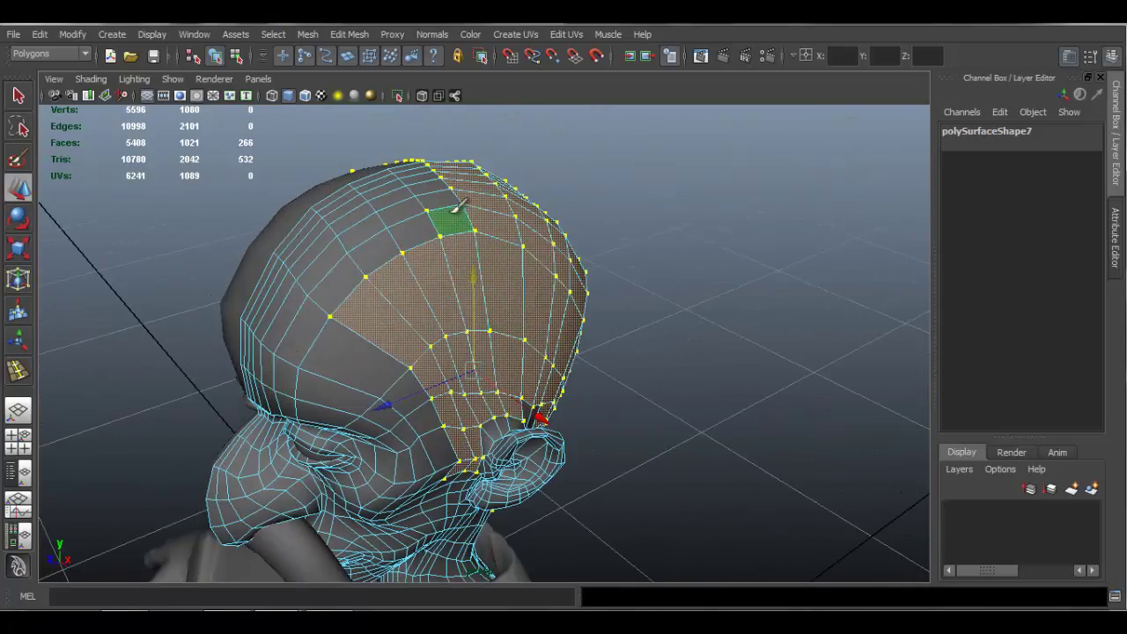
pyautogui.keyDown('alt'); pyautogui.moveTo(532, 293); pyautogui.dragTo(392, 282); pyautogui.keyUp('alt')
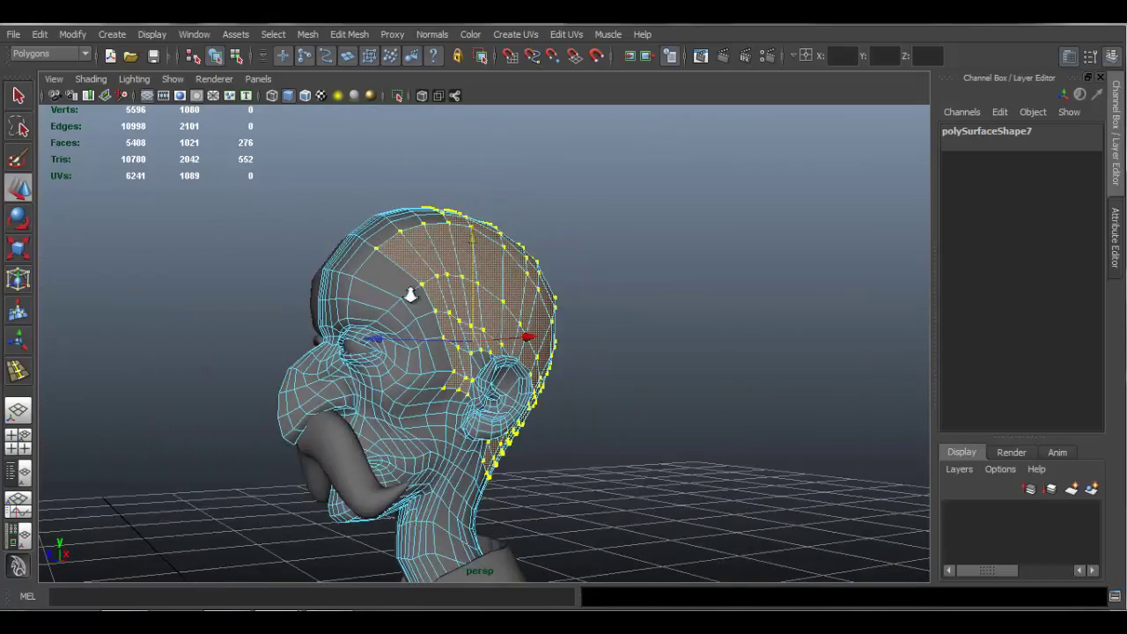
pyautogui.keyDown('alt'); pyautogui.moveTo(447, 197); pyautogui.dragTo(304, 304); pyautogui.keyUp('alt')
pyautogui.keyDown('alt'); pyautogui.moveTo(360, 314); pyautogui.dragTo(463, 356, button='right'); pyautogui.keyUp('alt')
pyautogui.keyDown('alt'); pyautogui.moveTo(458, 371); pyautogui.dragTo(563, 388); pyautogui.keyUp('alt')
pyautogui.keyDown('alt'); pyautogui.moveTo(499, 334); pyautogui.dragTo(460, 322); pyautogui.keyUp('alt')
pyautogui.keyDown('alt'); pyautogui.moveTo(461, 322); pyautogui.dragTo(374, 273, button='right'); pyautogui.keyUp('alt')
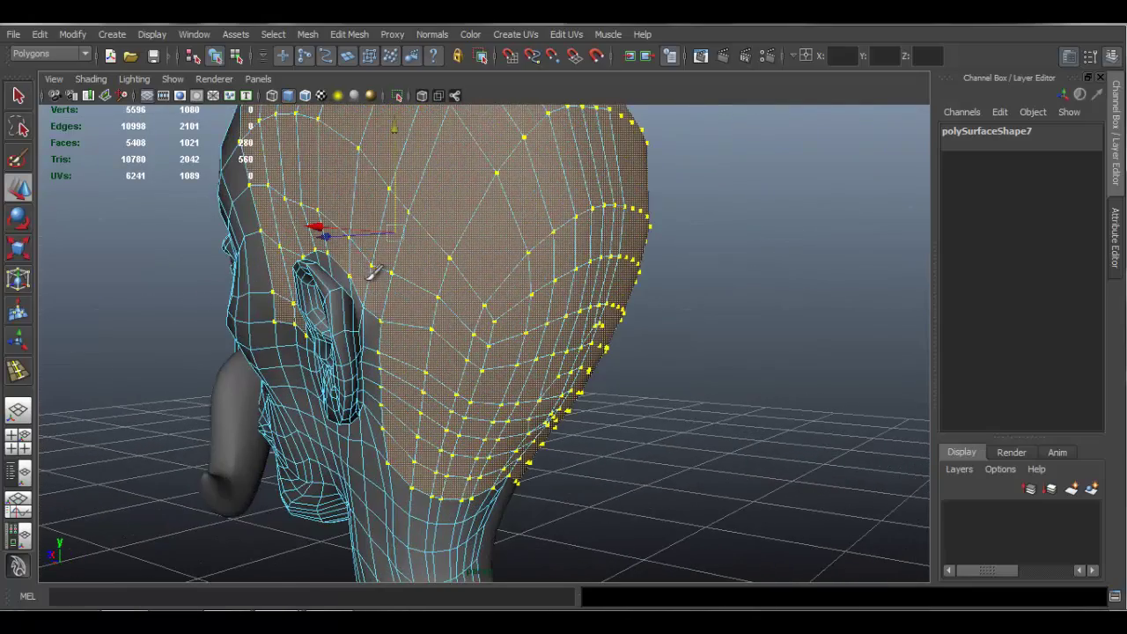
# Duplicate the selected scalp faces as a separate mesh with Duplicate Face.
pyautogui.moveTo(413, 245)
pyautogui.keyDown('alt'); pyautogui.mouseDown()
pyautogui.moveTo(478, 239)
pyautogui.moveTo(390, 251)
pyautogui.moveTo(409, 176)
pyautogui.moveTo(380, 220)
pyautogui.moveTo(407, 227)
pyautogui.mouseUp(); pyautogui.keyUp('alt')
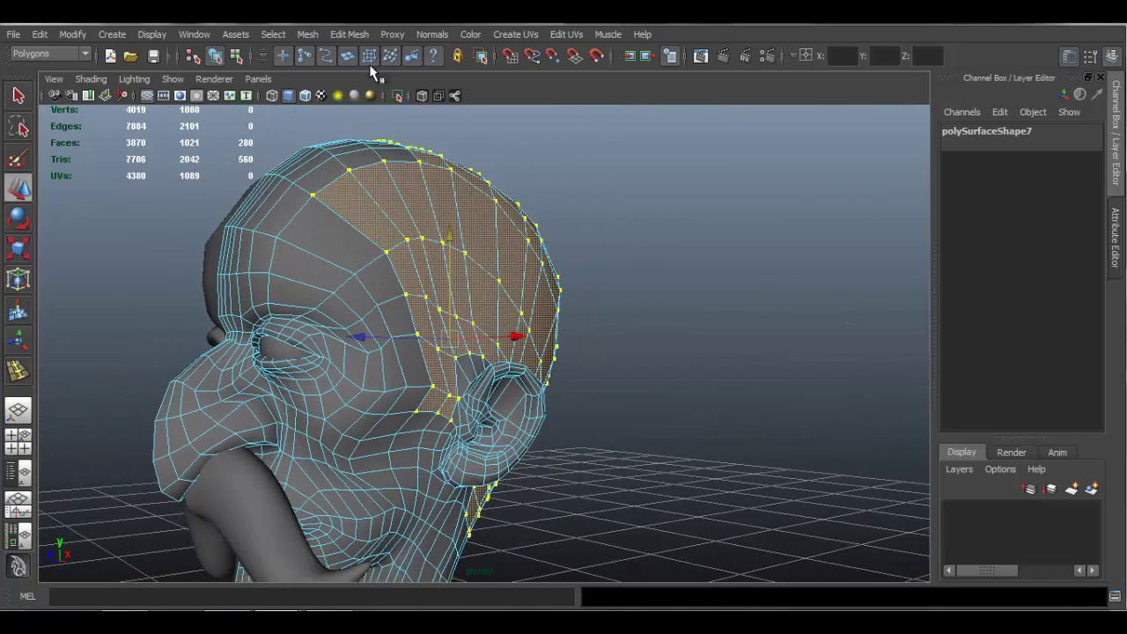
pyautogui.click(348, 34)
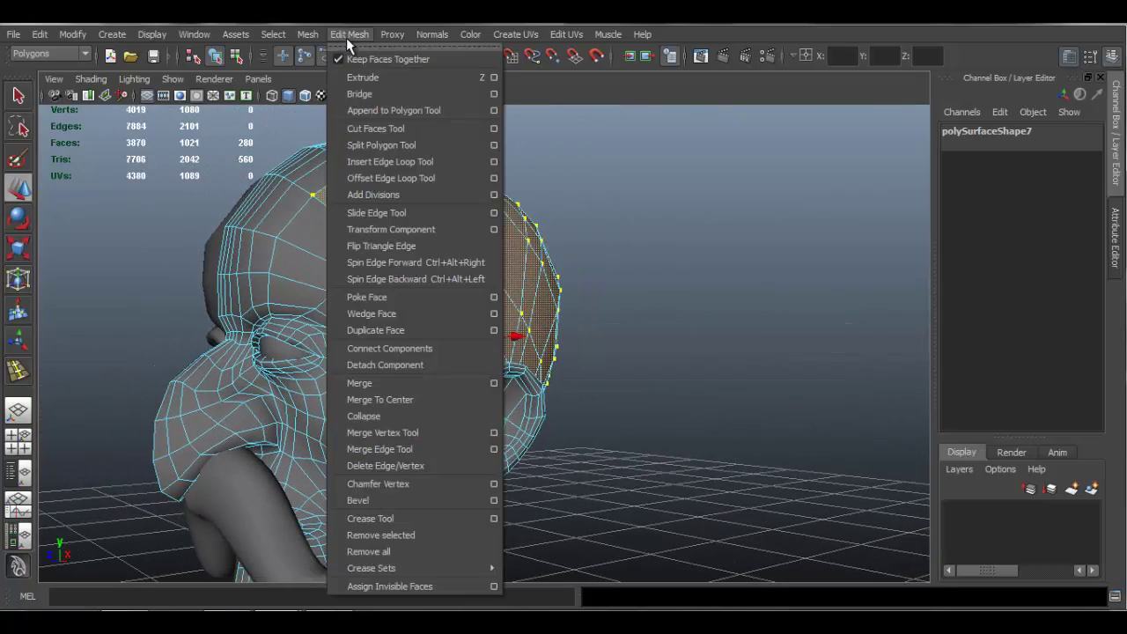
pyautogui.click(390, 330)
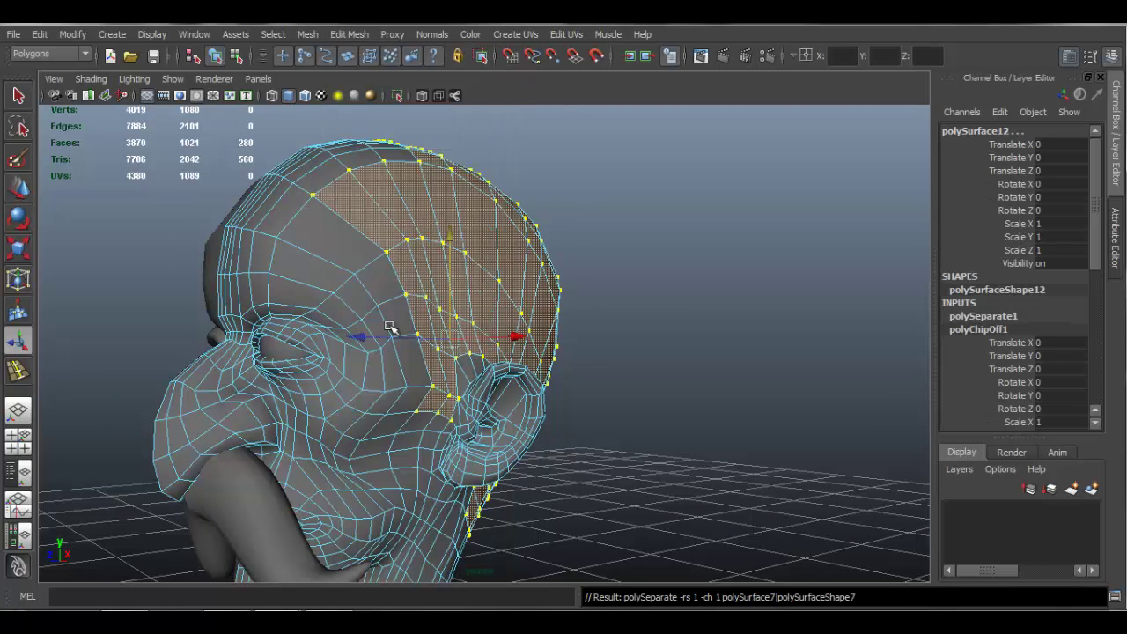
# Pull the duplicated scalp mesh slightly off the head and select it as its own object.
pyautogui.press('F8')
pyautogui.keyDown('alt'); pyautogui.moveTo(390, 329); pyautogui.dragTo(526, 182); pyautogui.keyUp('alt')
pyautogui.moveTo(569, 143); pyautogui.dragTo(572, 146)
pyautogui.press('e')
pyautogui.keyDown('alt'); pyautogui.moveTo(606, 234); pyautogui.dragTo(568, 286); pyautogui.keyUp('alt')
pyautogui.press('q')
pyautogui.click(449, 251)
pyautogui.moveTo(291, 284); pyautogui.dragTo(352, 261, button='right')
pyautogui.click(463, 347)
pyautogui.keyDown('alt'); pyautogui.moveTo(463, 347); pyautogui.dragTo(680, 364); pyautogui.keyUp('alt')
pyautogui.keyDown('alt'); pyautogui.moveTo(487, 326); pyautogui.dragTo(563, 302); pyautogui.keyUp('alt')
pyautogui.keyDown('alt'); pyautogui.moveTo(563, 302); pyautogui.dragTo(695, 287, button='right'); pyautogui.keyUp('alt')
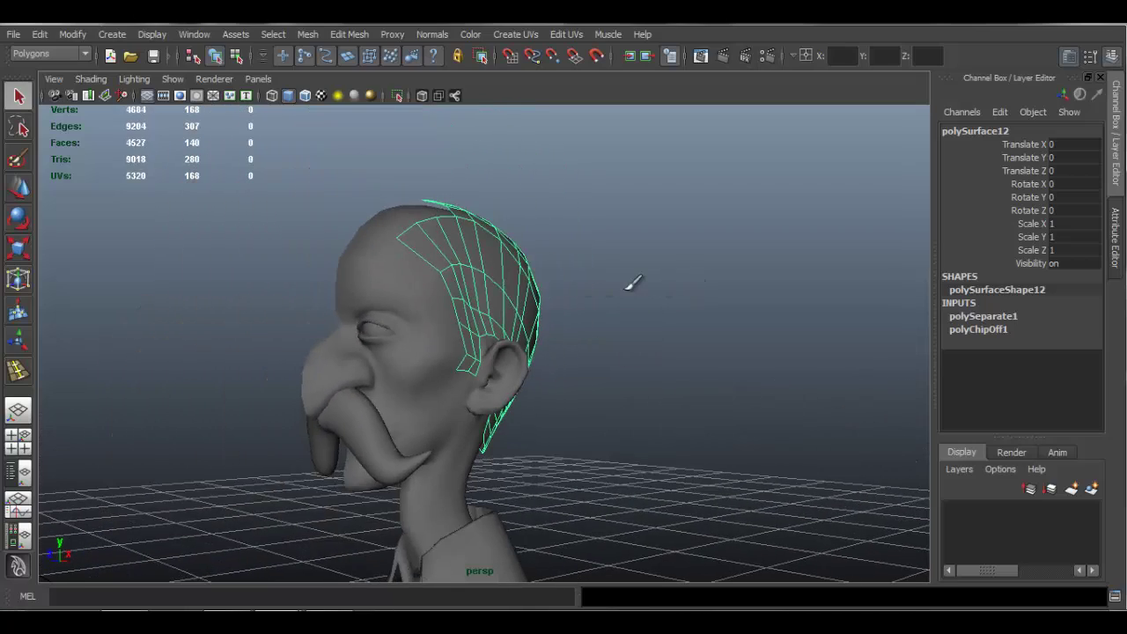
# Delete two horizontal edge loops across the nape area of the hair mesh with Delete Edge/Vertex.
pyautogui.keyDown('alt'); pyautogui.moveTo(504, 305); pyautogui.dragTo(431, 326); pyautogui.keyUp('alt')
pyautogui.moveTo(430, 326); pyautogui.dragTo(442, 292, button='right')
pyautogui.keyDown('alt'); pyautogui.moveTo(456, 475); pyautogui.dragTo(455, 420, button='middle'); pyautogui.keyUp('alt')
pyautogui.keyDown('alt'); pyautogui.moveTo(455, 420); pyautogui.dragTo(475, 405, button='right'); pyautogui.keyUp('alt')
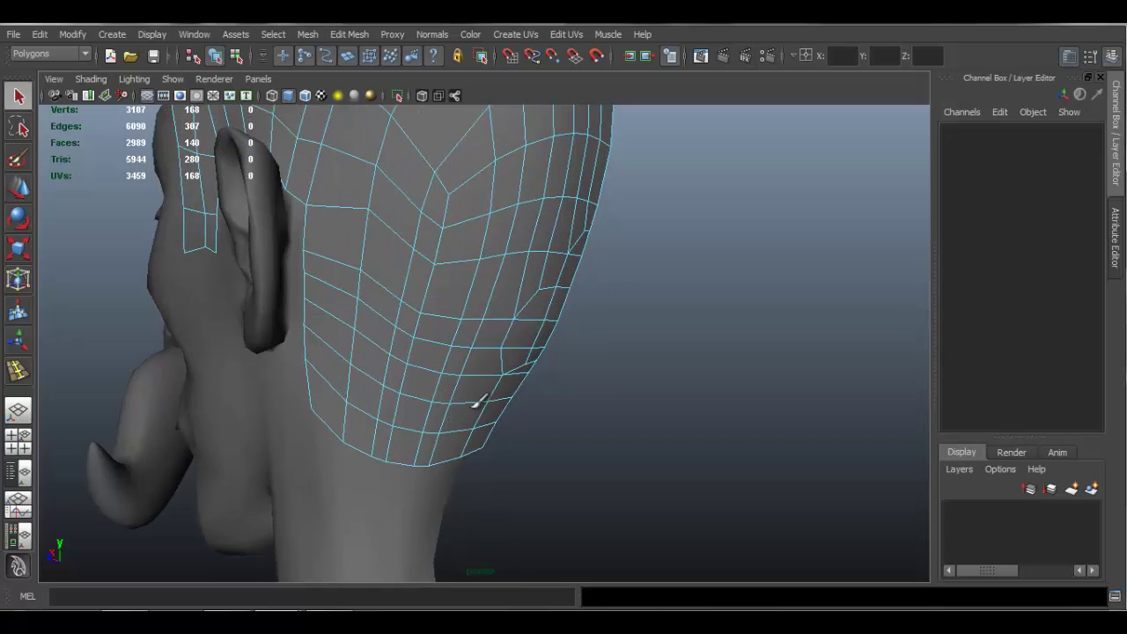
pyautogui.doubleClick(475, 402)
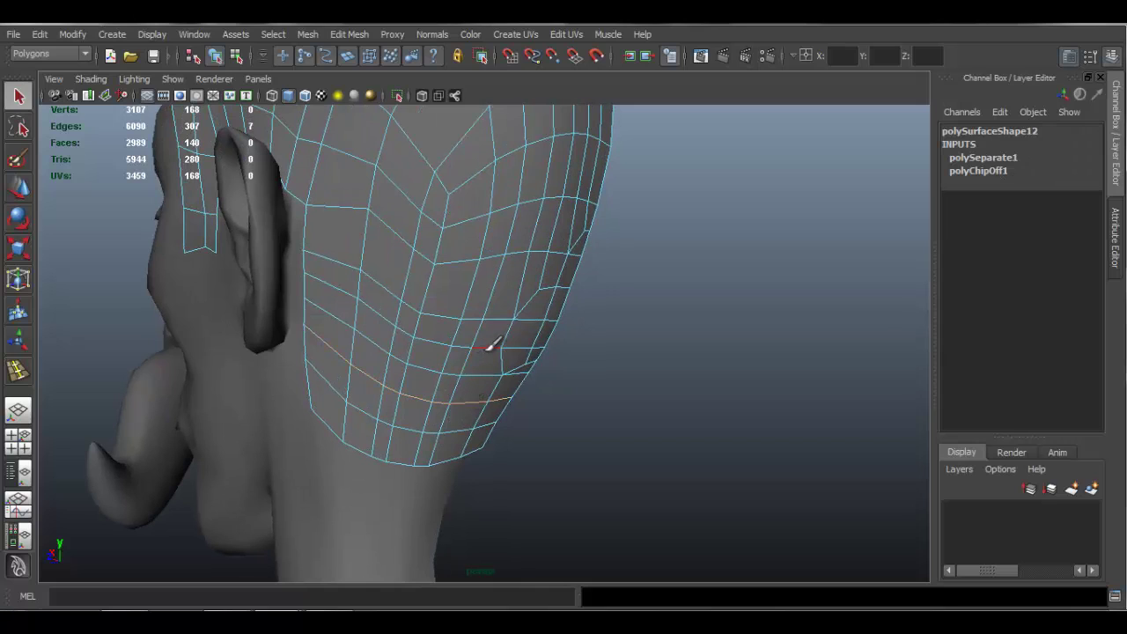
pyautogui.click(349, 33)
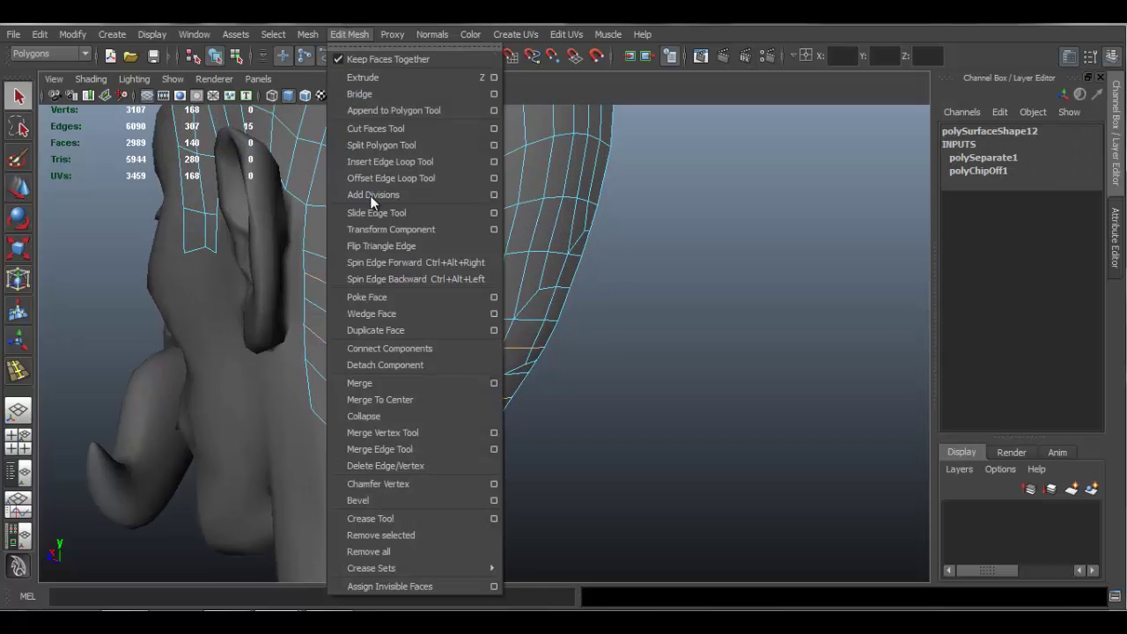
pyautogui.click(400, 465)
pyautogui.moveTo(511, 317)
pyautogui.keyDown('alt'); pyautogui.mouseDown()
pyautogui.moveTo(463, 290)
pyautogui.moveTo(511, 307)
pyautogui.mouseUp(); pyautogui.keyUp('alt')
pyautogui.keyDown('alt'); pyautogui.moveTo(504, 290); pyautogui.dragTo(491, 310); pyautogui.keyUp('alt')
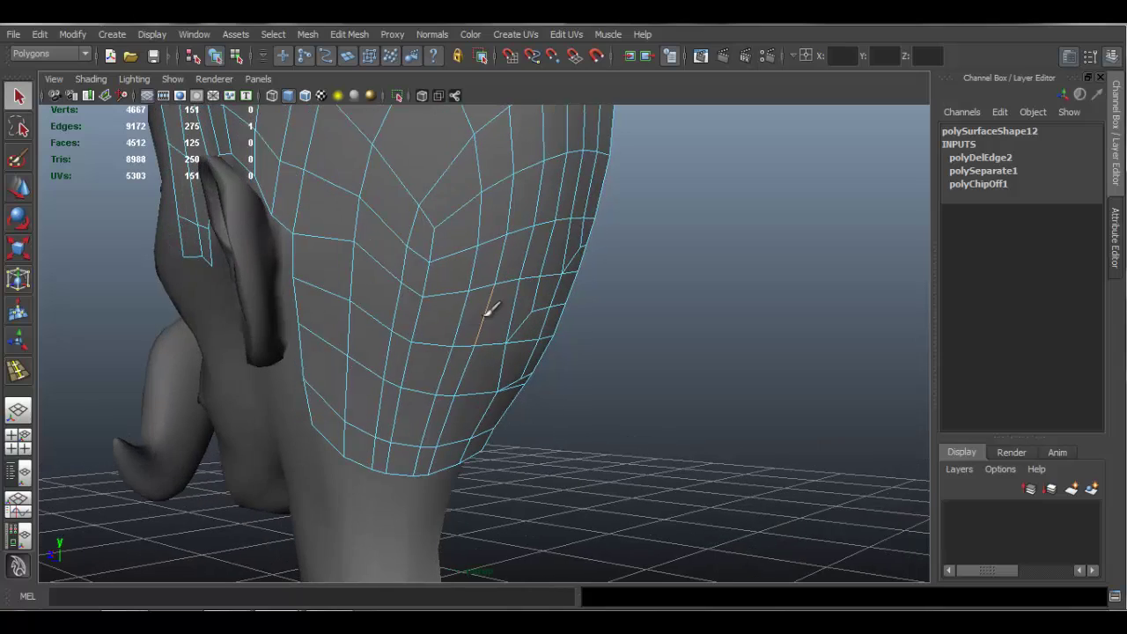
# Select the whole hair mesh and extrude its faces with a Local Translate Z of about -0.041 for thickness.
pyautogui.keyDown('alt'); pyautogui.moveTo(423, 282); pyautogui.dragTo(498, 315); pyautogui.keyUp('alt')
pyautogui.moveTo(471, 227); pyautogui.dragTo(493, 210, button='right')
pyautogui.click(481, 233)
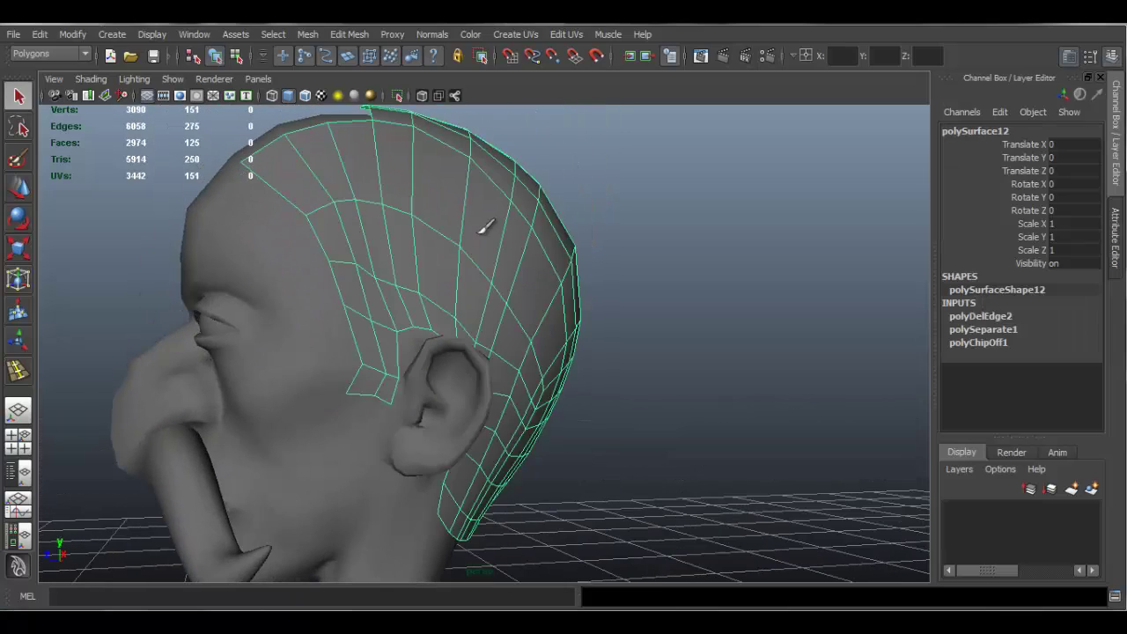
pyautogui.click(349, 34)
pyautogui.click(366, 76)
pyautogui.keyDown('alt'); pyautogui.moveTo(493, 300); pyautogui.dragTo(557, 211); pyautogui.keyUp('alt')
pyautogui.moveTo(578, 156); pyautogui.dragTo(732, 206)
pyautogui.keyDown('alt'); pyautogui.moveTo(685, 295); pyautogui.dragTo(657, 171); pyautogui.keyUp('alt')
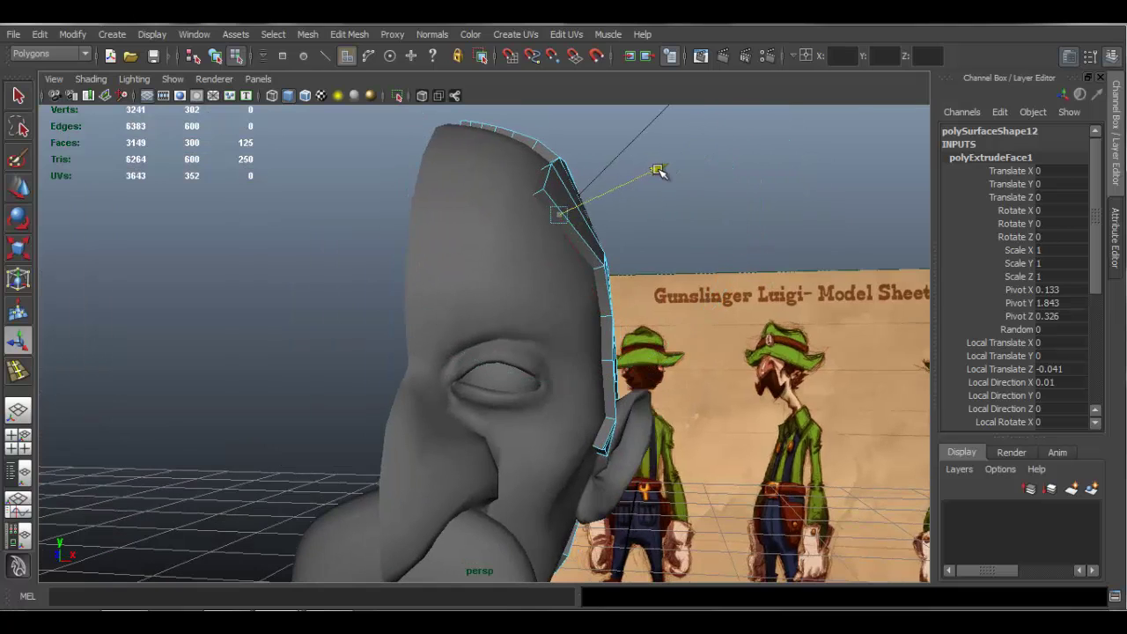
# Delete the extruded inner faces of the hair and the strip of rim faces along the head's centre line.
pyautogui.keyDown('alt'); pyautogui.moveTo(570, 239); pyautogui.dragTo(724, 198); pyautogui.keyUp('alt')
pyautogui.press('Delete')
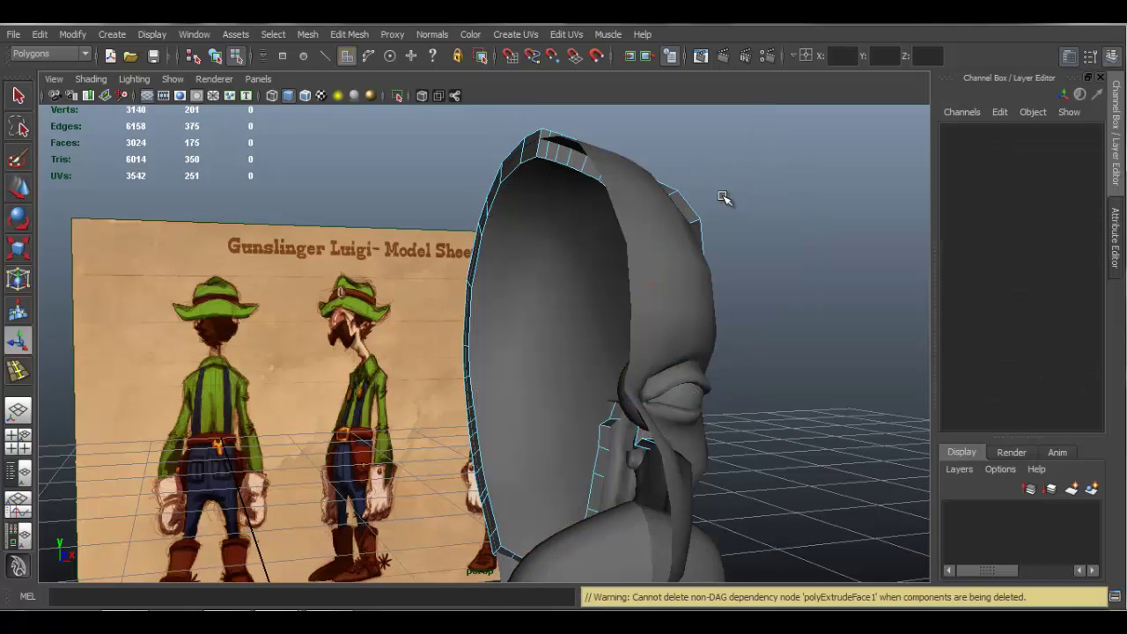
pyautogui.keyDown('alt'); pyautogui.moveTo(637, 275); pyautogui.dragTo(609, 182); pyautogui.keyUp('alt')
pyautogui.click(604, 173)
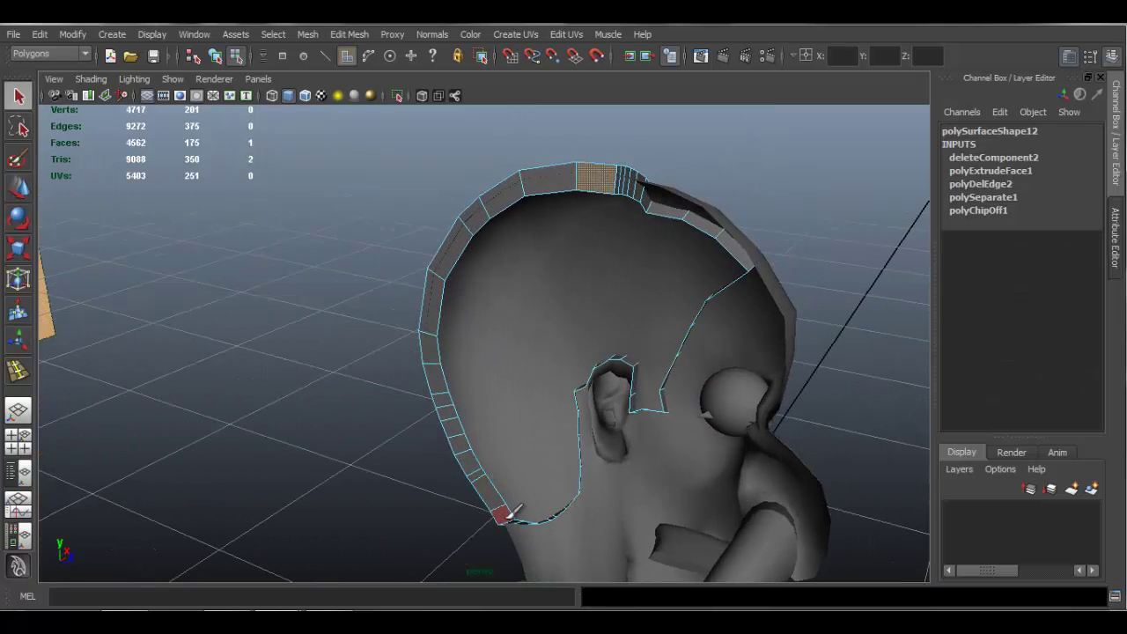
pyautogui.keyDown('shift'); pyautogui.doubleClick(503, 513); pyautogui.keyUp('shift')
pyautogui.keyDown('alt'); pyautogui.moveTo(512, 512); pyautogui.dragTo(437, 372); pyautogui.keyUp('alt')
pyautogui.press('Delete')
# Return to object mode and mirror the head half as a special duplicate with Scale X -1.
pyautogui.moveTo(467, 256); pyautogui.dragTo(550, 226, button='right')
pyautogui.keyDown('alt'); pyautogui.moveTo(623, 404); pyautogui.dragTo(522, 299, button='right'); pyautogui.keyUp('alt')
pyautogui.keyDown('alt'); pyautogui.moveTo(522, 292); pyautogui.dragTo(439, 143); pyautogui.keyUp('alt')
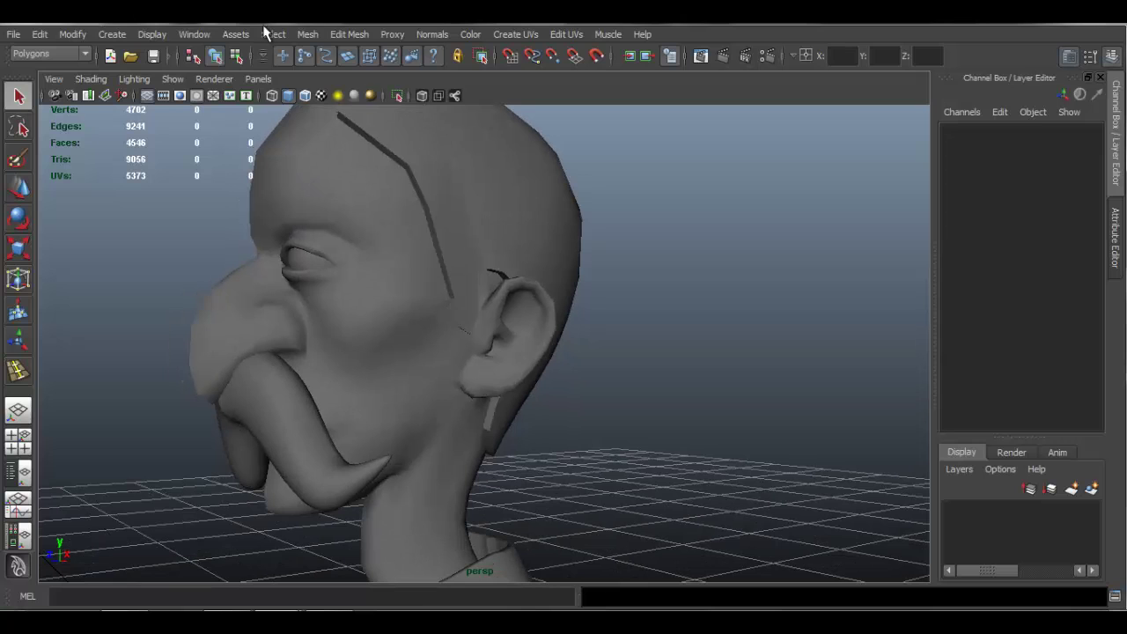
pyautogui.click(386, 327)
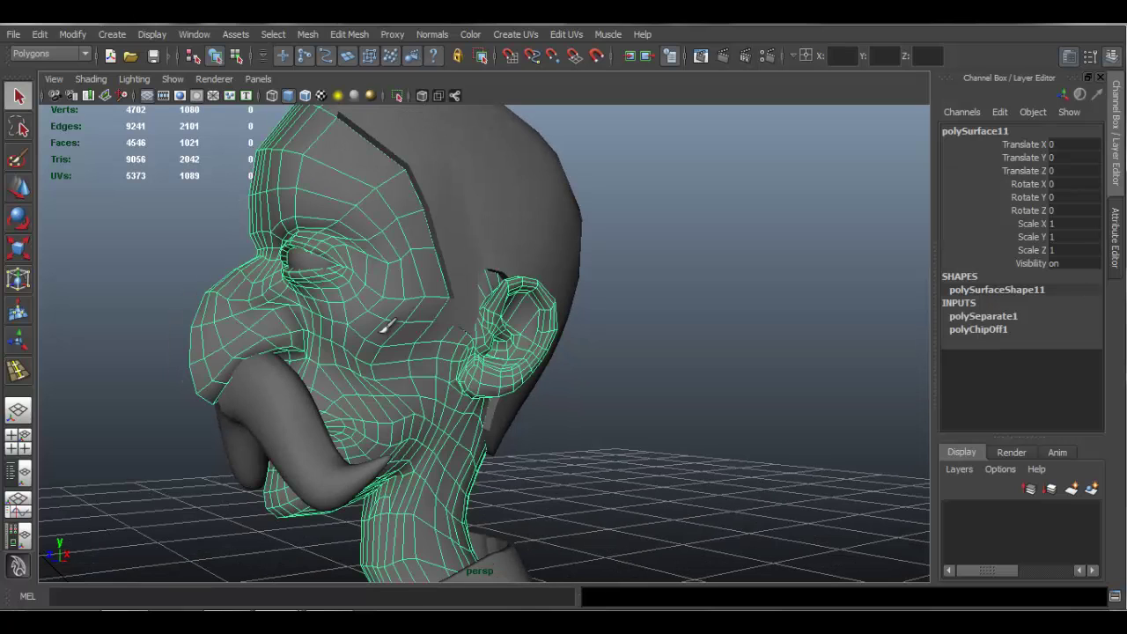
pyautogui.click(40, 35)
pyautogui.click(117, 415)
pyautogui.keyDown('alt'); pyautogui.moveTo(343, 387); pyautogui.dragTo(506, 249); pyautogui.keyUp('alt')
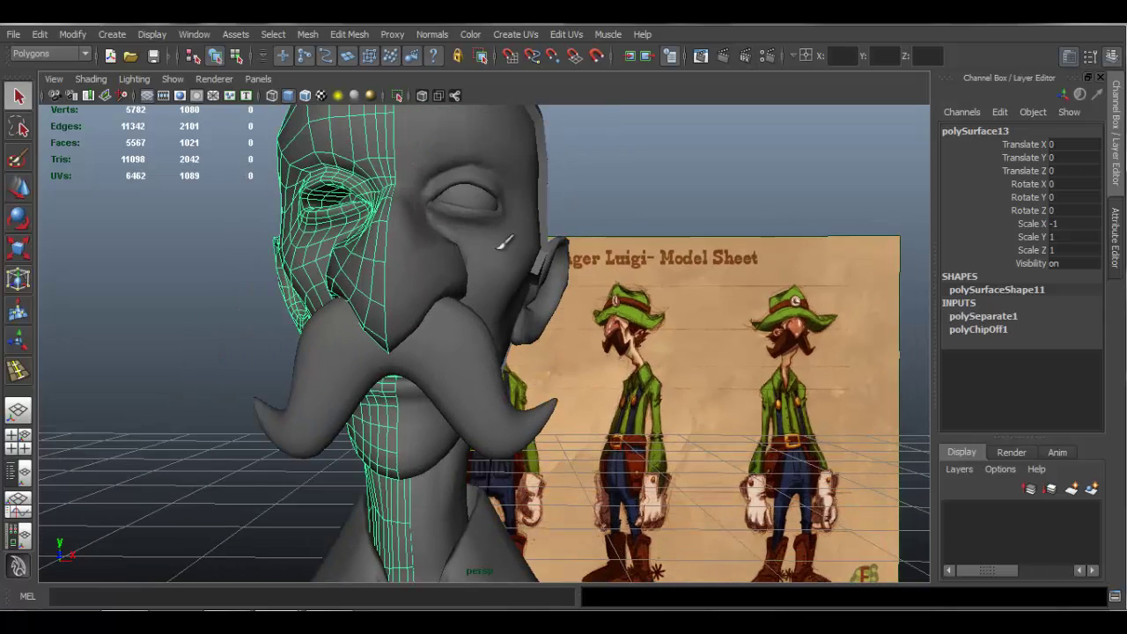
# Repeat the mirrored duplication on the hair mesh so it covers the other side of the head.
pyautogui.keyDown('alt'); pyautogui.moveTo(540, 209); pyautogui.dragTo(511, 171); pyautogui.keyUp('alt')
pyautogui.click(553, 269)
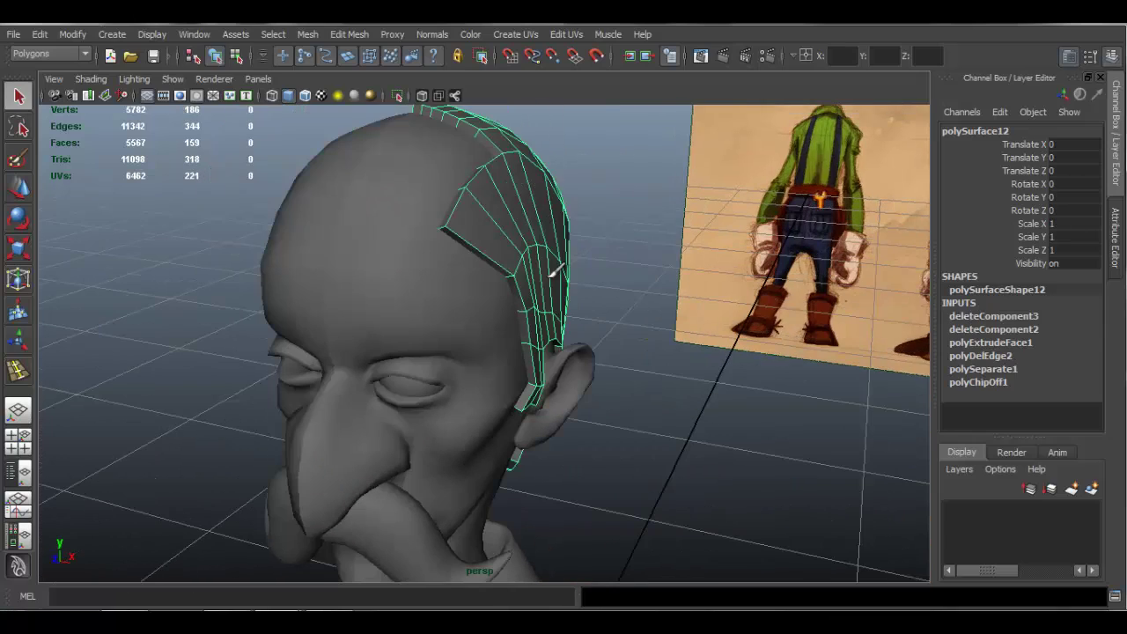
pyautogui.press('g')
pyautogui.keyDown('alt'); pyautogui.moveTo(556, 269); pyautogui.dragTo(584, 319); pyautogui.keyUp('alt')
pyautogui.keyDown('alt'); pyautogui.moveTo(583, 319); pyautogui.dragTo(470, 325, button='right'); pyautogui.keyUp('alt')
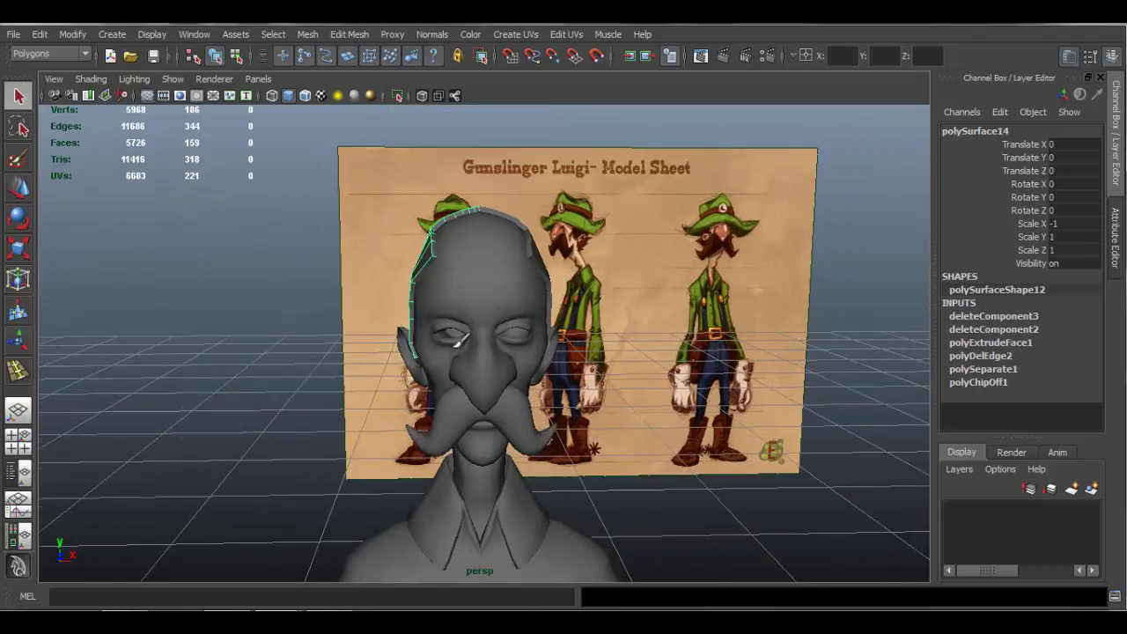
# Examine the mirrored head, hair and shirt from several angles against the model sheet.
pyautogui.click(425, 415)
pyautogui.keyDown('alt'); pyautogui.moveTo(425, 415); pyautogui.dragTo(499, 269); pyautogui.keyUp('alt')
pyautogui.keyDown('alt'); pyautogui.moveTo(499, 268); pyautogui.dragTo(493, 384, button='middle'); pyautogui.keyUp('alt')
pyautogui.keyDown('alt'); pyautogui.moveTo(447, 299); pyautogui.dragTo(550, 370, button='right'); pyautogui.keyUp('alt')
pyautogui.click(487, 439)
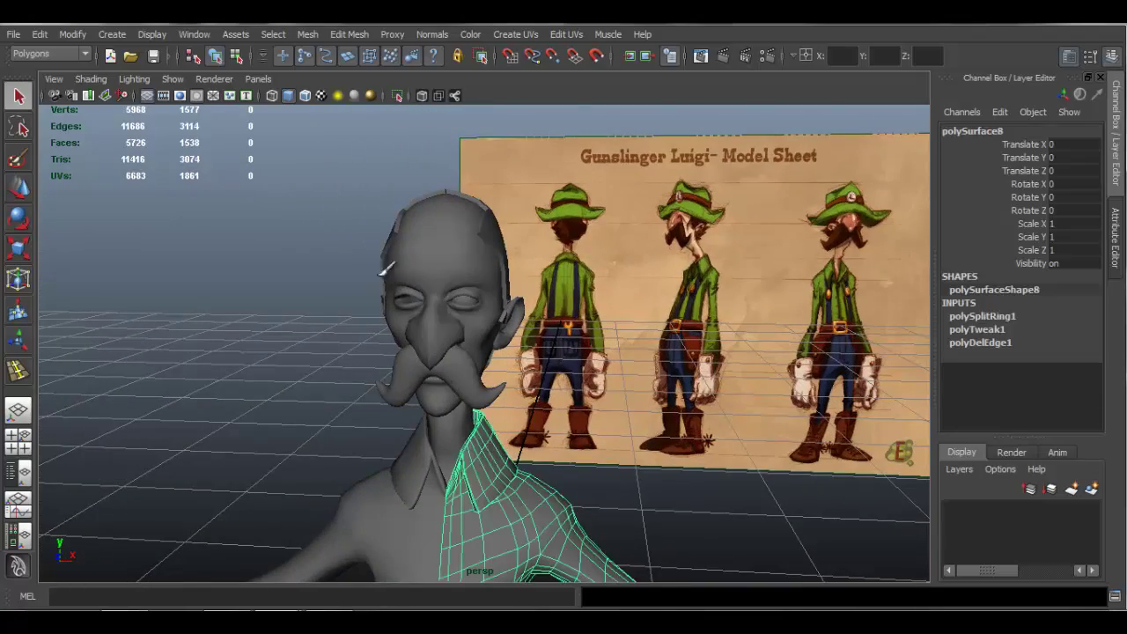
pyautogui.keyDown('alt'); pyautogui.moveTo(388, 271); pyautogui.dragTo(581, 360, button='right'); pyautogui.keyUp('alt')
pyautogui.keyDown('alt'); pyautogui.moveTo(578, 359); pyautogui.dragTo(572, 285); pyautogui.keyUp('alt')
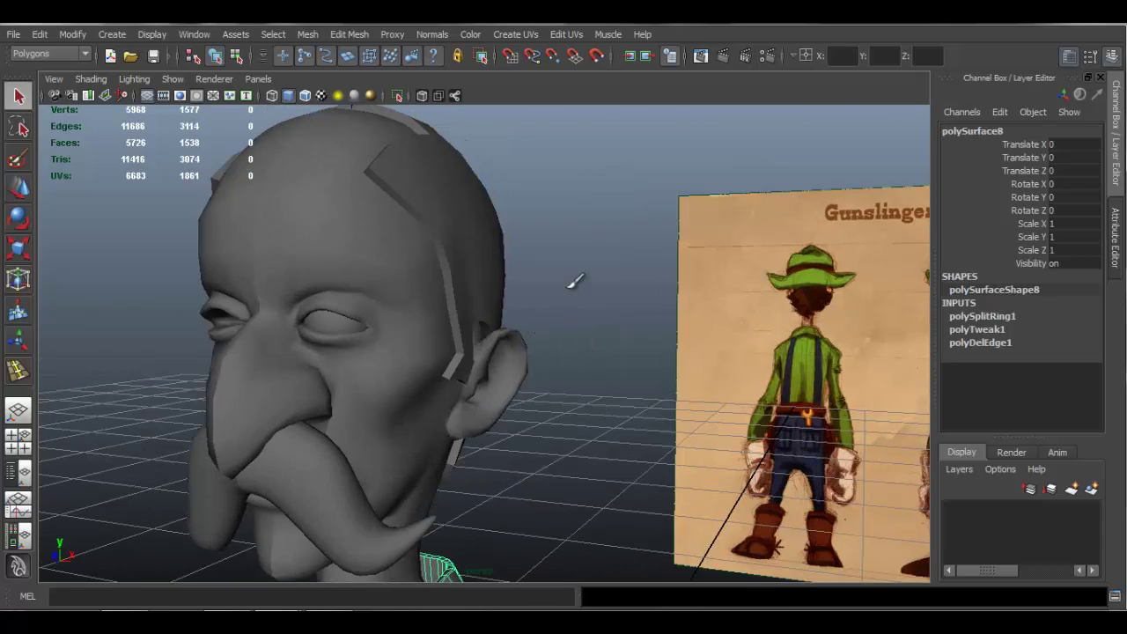
pyautogui.click(623, 414)
pyautogui.keyDown('alt'); pyautogui.moveTo(622, 414); pyautogui.dragTo(437, 364, button='right'); pyautogui.keyUp('alt')
pyautogui.keyDown('alt'); pyautogui.moveTo(438, 365); pyautogui.dragTo(505, 372); pyautogui.keyUp('alt')
pyautogui.keyDown('alt'); pyautogui.moveTo(505, 372); pyautogui.dragTo(459, 278, button='middle'); pyautogui.keyUp('alt')
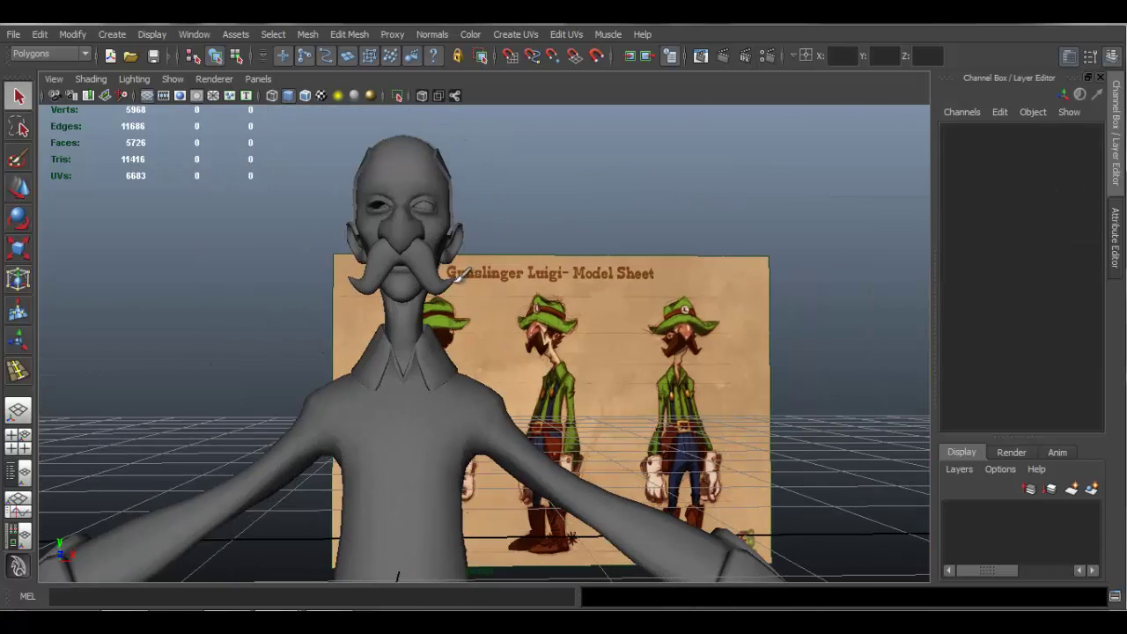
pyautogui.moveTo(453, 275)
pyautogui.keyDown('alt'); pyautogui.mouseDown(button='right')
pyautogui.moveTo(445, 317)
pyautogui.moveTo(440, 264)
pyautogui.mouseUp(button='right'); pyautogui.keyUp('alt')
pyautogui.keyDown('alt'); pyautogui.moveTo(441, 264); pyautogui.dragTo(430, 291); pyautogui.keyUp('alt')
pyautogui.keyDown('alt'); pyautogui.moveTo(431, 292); pyautogui.dragTo(458, 388, button='middle'); pyautogui.keyUp('alt')
pyautogui.keyDown('alt'); pyautogui.moveTo(458, 387); pyautogui.dragTo(403, 267, button='right'); pyautogui.keyUp('alt')
# Select the moustache half in object mode and apply Smooth to its mesh.
pyautogui.click(403, 268)
pyautogui.keyDown('alt'); pyautogui.moveTo(438, 297); pyautogui.dragTo(481, 347, button='middle'); pyautogui.keyUp('alt')
pyautogui.press('F10')
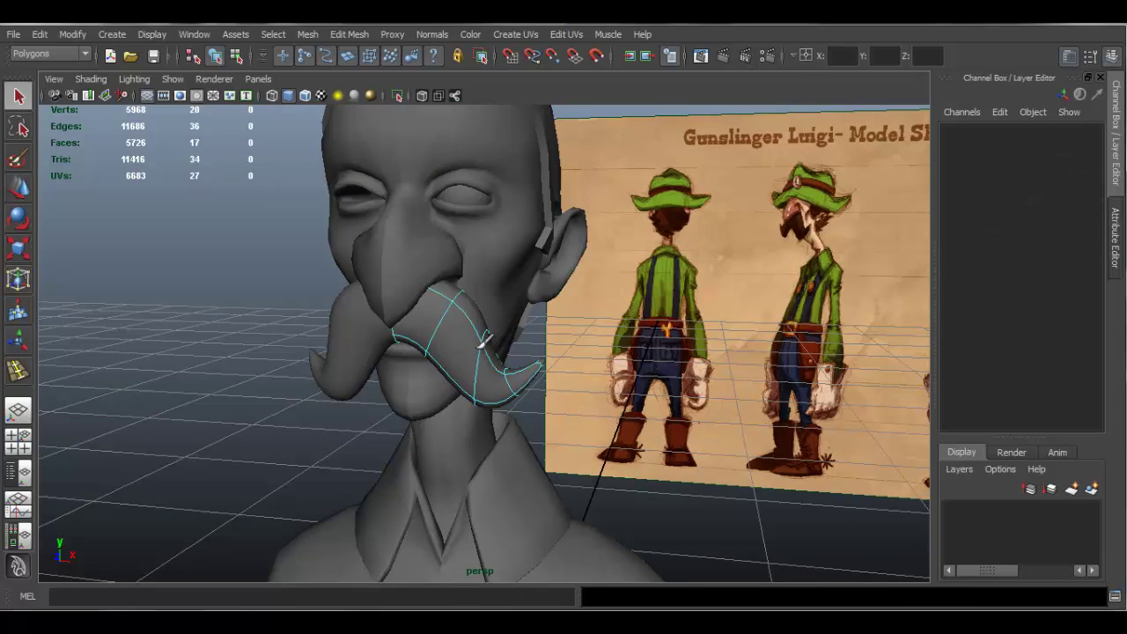
pyautogui.moveTo(472, 326); pyautogui.dragTo(516, 300, button='right')
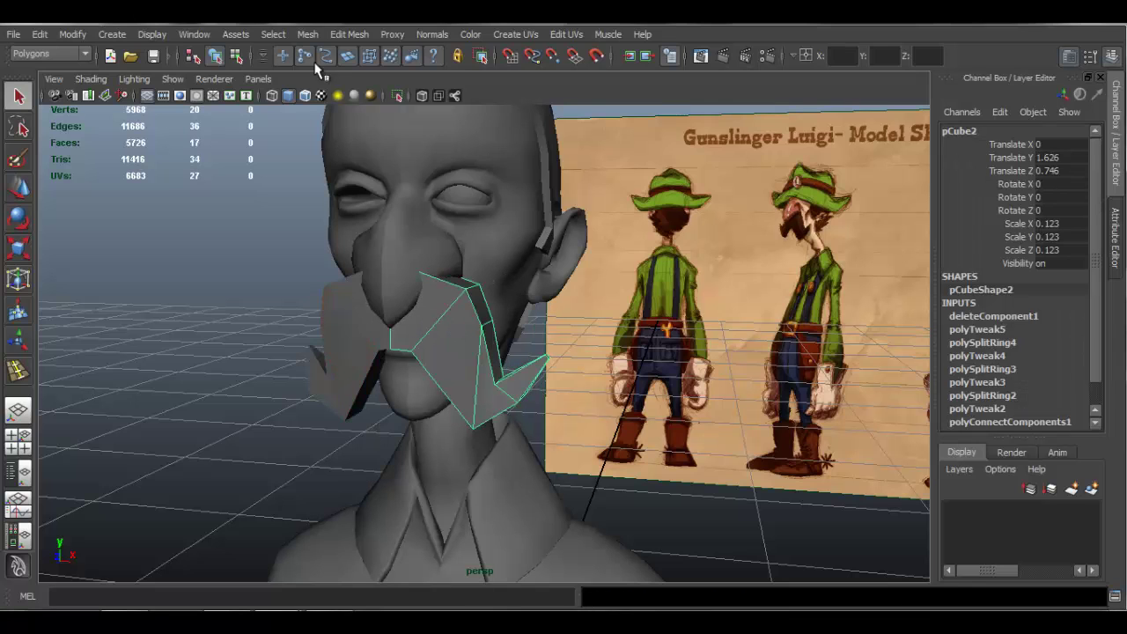
pyautogui.click(307, 34)
pyautogui.click(360, 126)
pyautogui.keyDown('alt'); pyautogui.moveTo(466, 283); pyautogui.dragTo(485, 309); pyautogui.keyUp('alt')
pyautogui.click(212, 290)
pyautogui.click(403, 286)
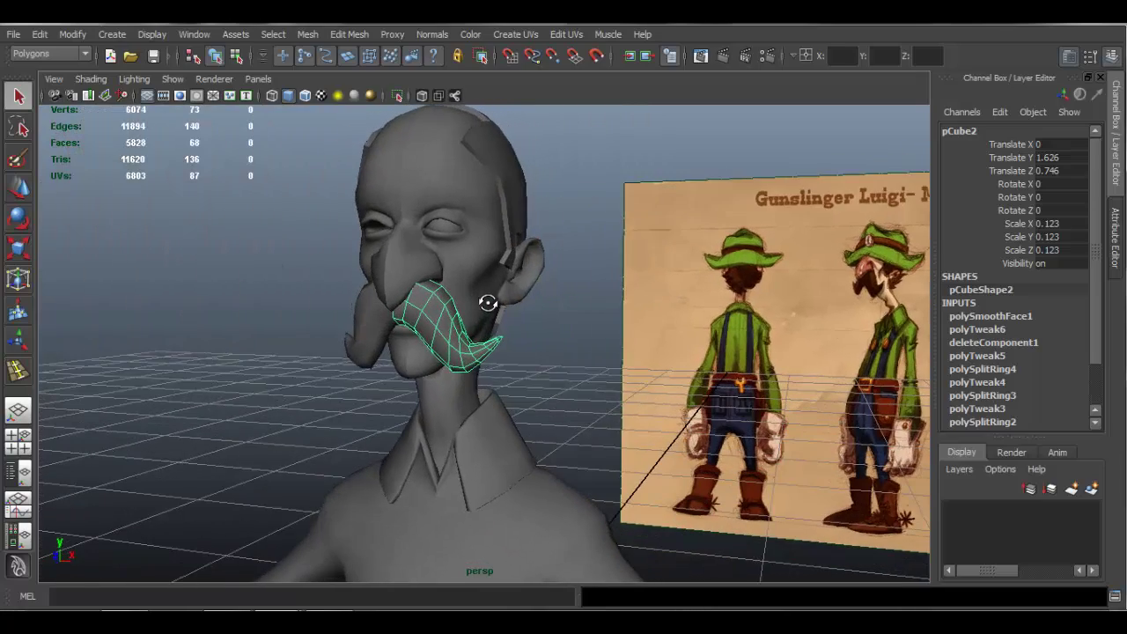
# Create a polygon cube for the hat and raise it around the head to Translate Y of about 2.137.
pyautogui.click(578, 258)
pyautogui.keyDown('alt'); pyautogui.moveTo(578, 259); pyautogui.dragTo(472, 291); pyautogui.keyUp('alt')
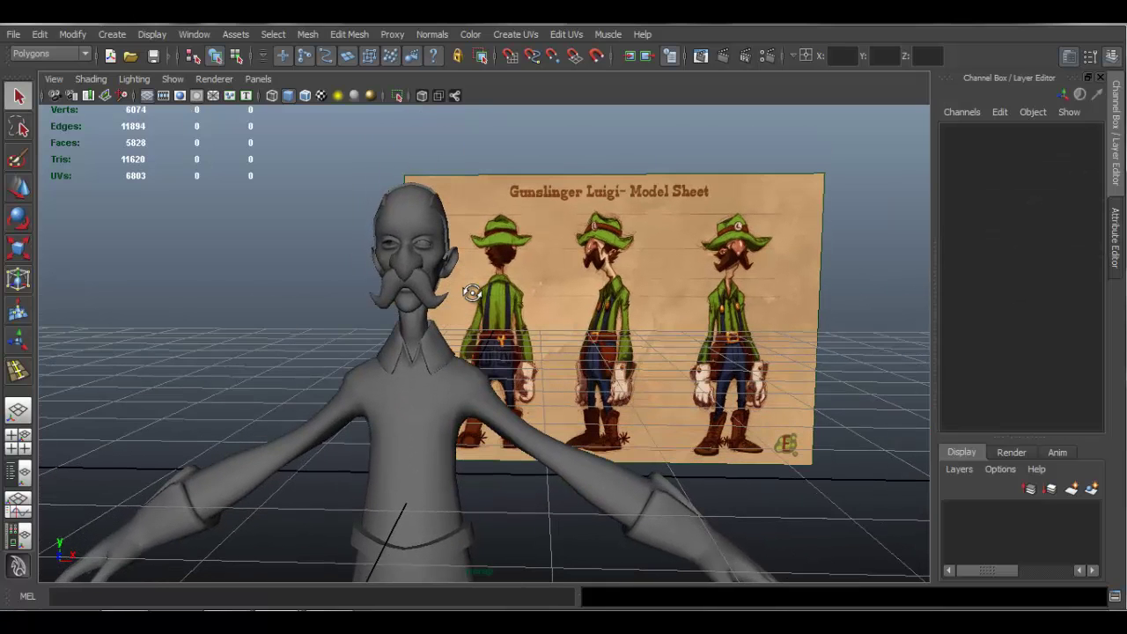
pyautogui.keyDown('alt'); pyautogui.moveTo(429, 250); pyautogui.dragTo(322, 162); pyautogui.keyUp('alt')
pyautogui.click(113, 35)
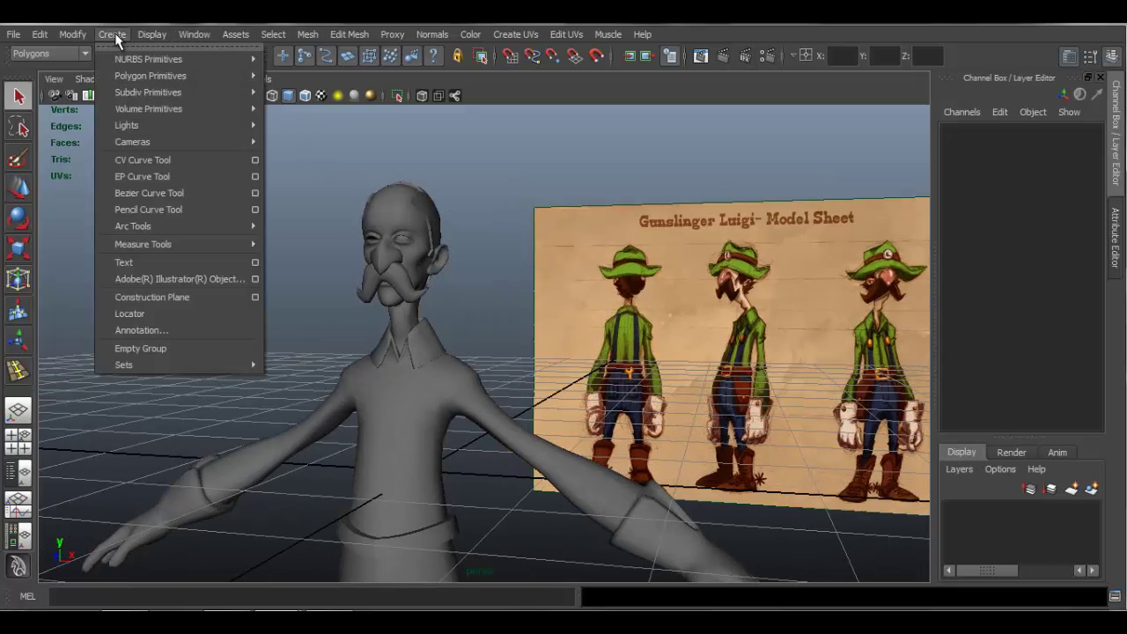
pyautogui.moveTo(175, 74)
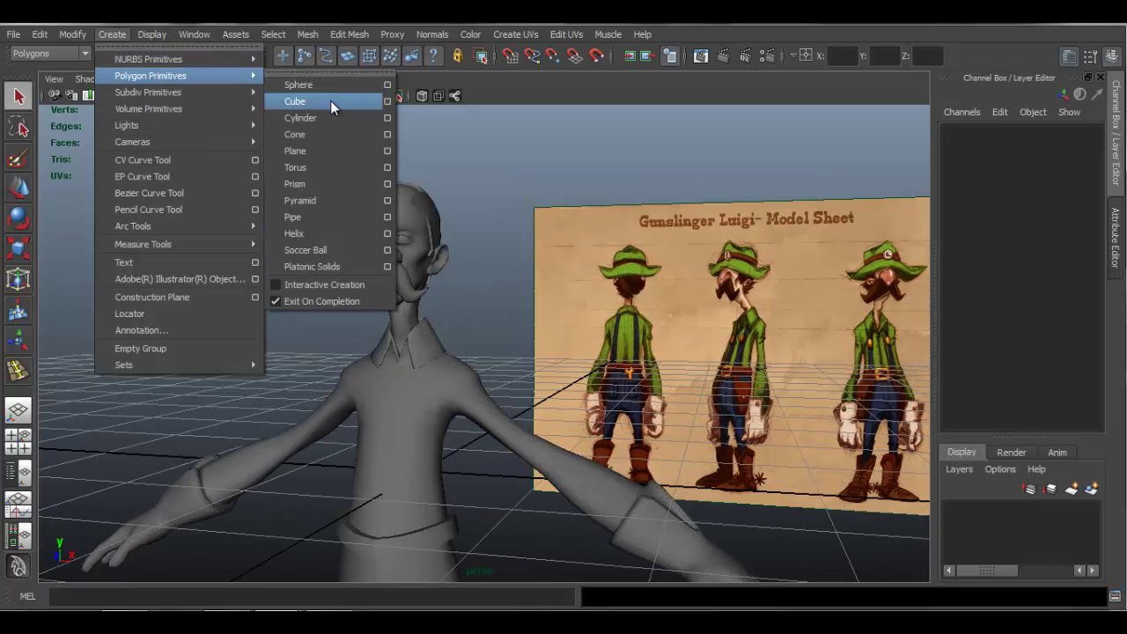
pyautogui.click(330, 100)
pyautogui.press('w')
pyautogui.moveTo(425, 363); pyautogui.dragTo(427, 84)
pyautogui.keyDown('alt'); pyautogui.moveTo(427, 84); pyautogui.dragTo(520, 299, button='right'); pyautogui.keyUp('alt')
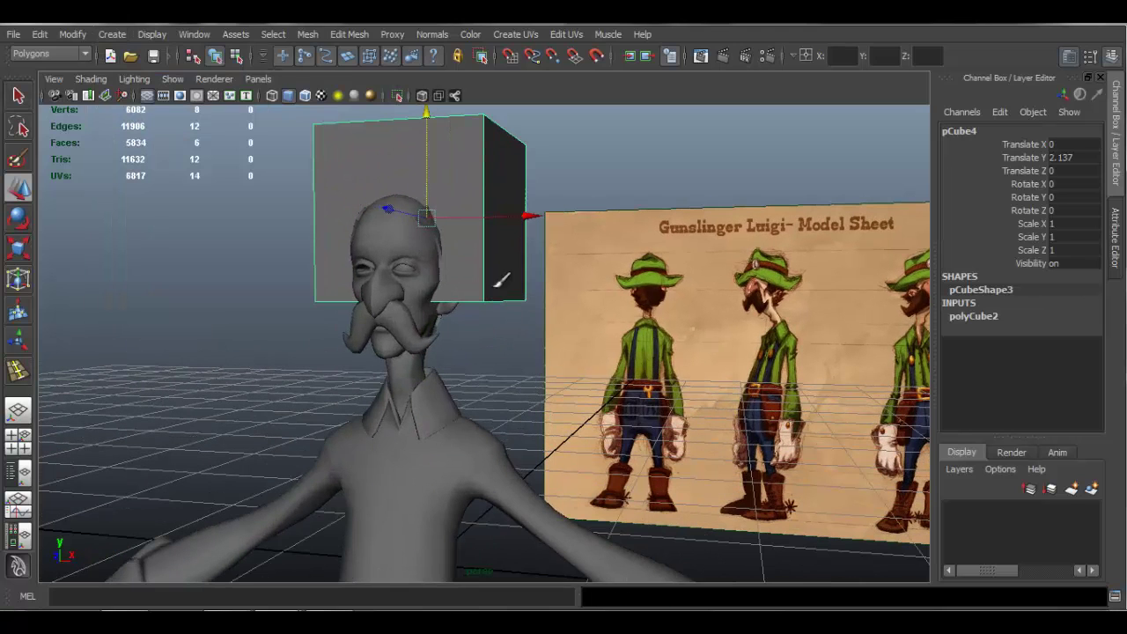
# Flatten the cube into a slab and position it around the forehead at about Translate Y 1.92 and Translate Z 0.373.
pyautogui.press('r')
pyautogui.keyDown('alt'); pyautogui.moveTo(437, 176); pyautogui.dragTo(452, 198, button='middle'); pyautogui.keyUp('alt')
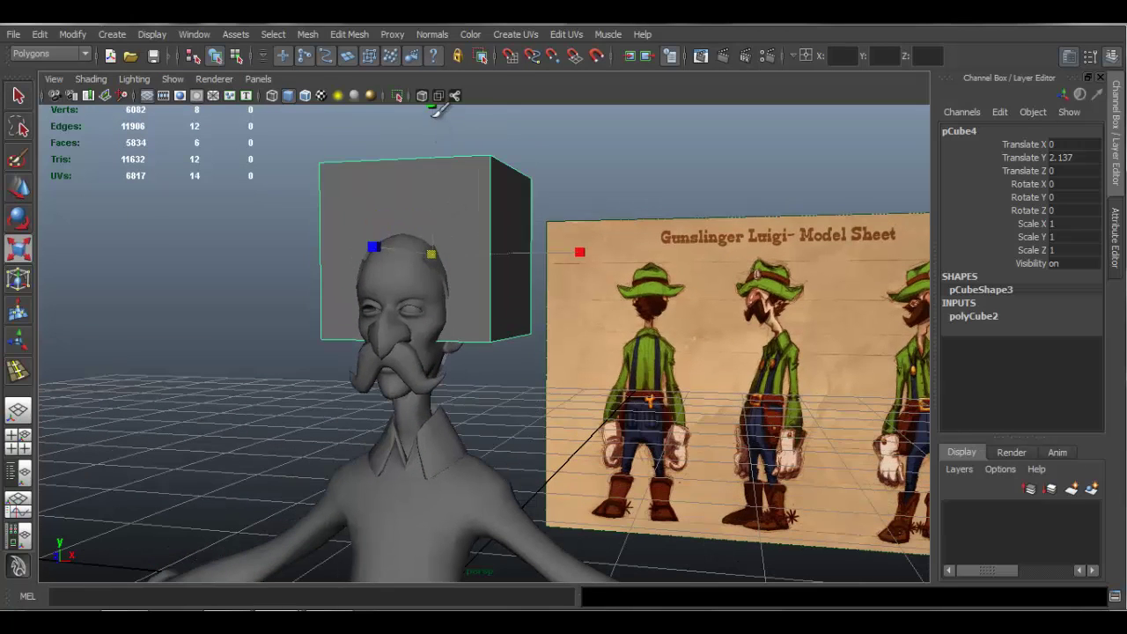
pyautogui.moveTo(443, 119); pyautogui.dragTo(445, 224)
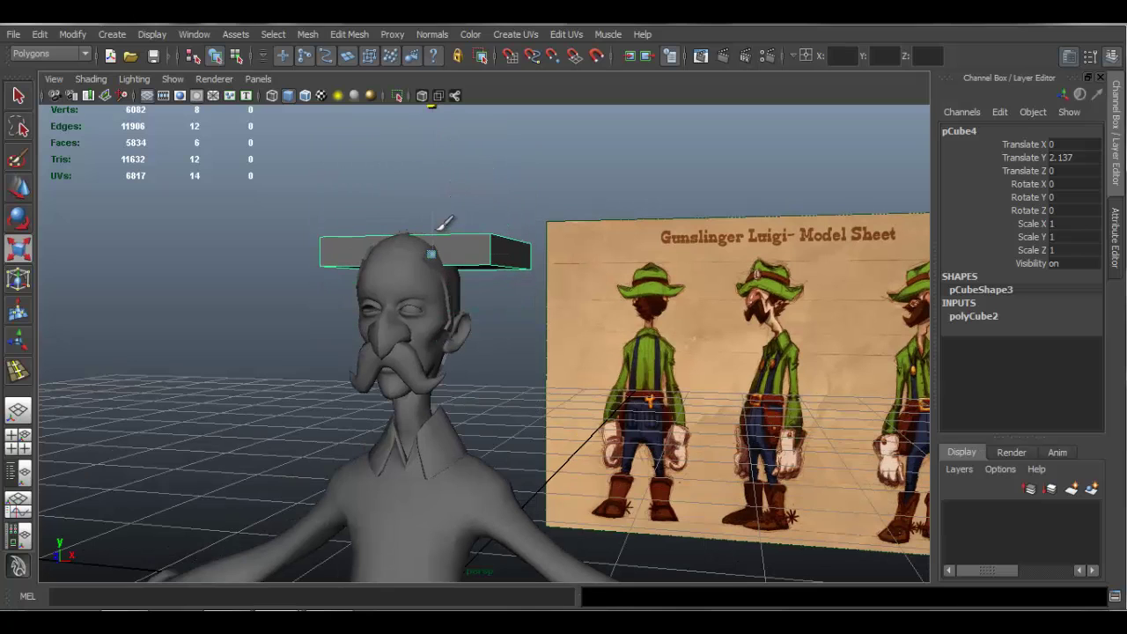
pyautogui.press('w')
pyautogui.keyDown('alt'); pyautogui.moveTo(414, 293); pyautogui.dragTo(282, 259); pyautogui.keyUp('alt')
pyautogui.moveTo(385, 145); pyautogui.dragTo(295, 293)
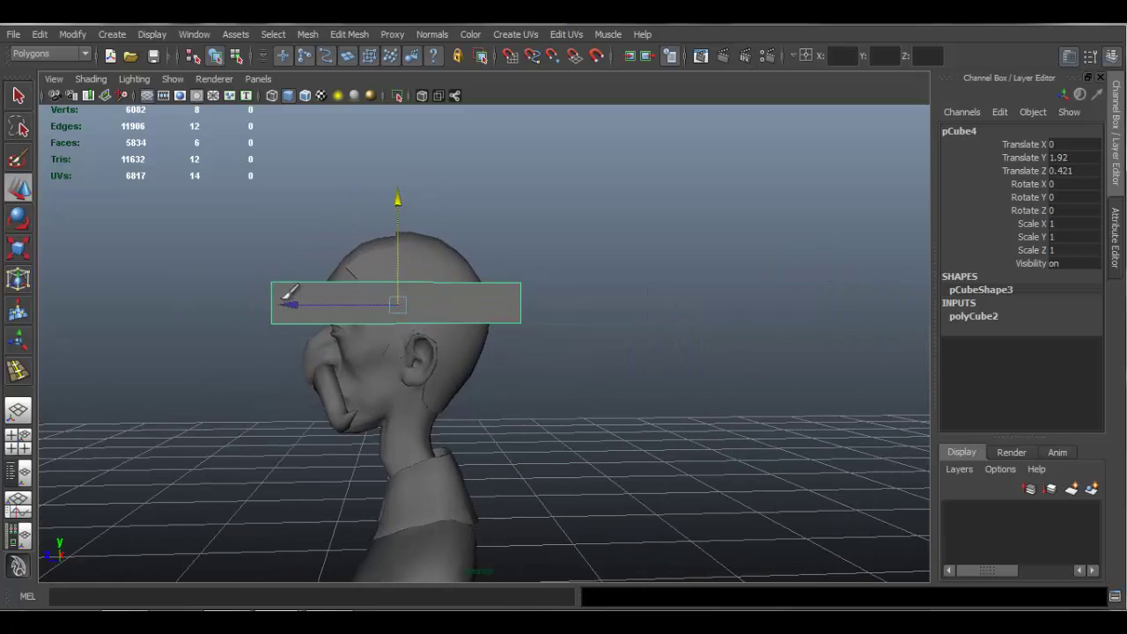
pyautogui.keyDown('alt'); pyautogui.moveTo(406, 331); pyautogui.dragTo(622, 336); pyautogui.keyUp('alt')
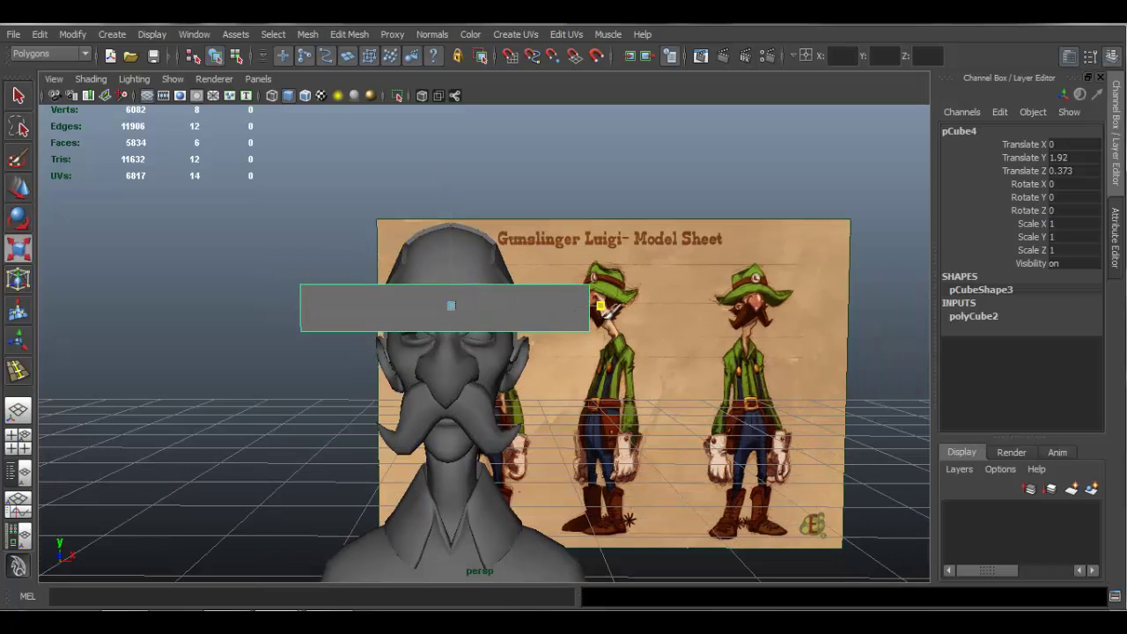
# Thin the hat brim slab further and lower it to Translate Y of about 1.867.
pyautogui.keyDown('alt'); pyautogui.moveTo(553, 327); pyautogui.dragTo(425, 267); pyautogui.keyUp('alt')
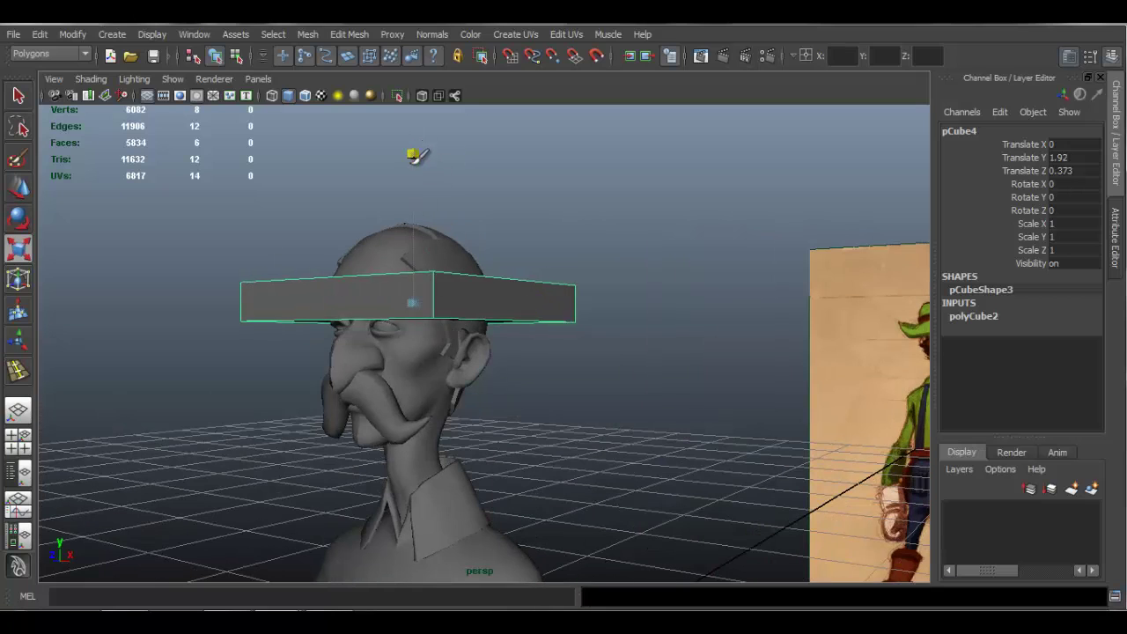
pyautogui.keyDown('alt'); pyautogui.moveTo(508, 296); pyautogui.dragTo(476, 211); pyautogui.keyUp('alt')
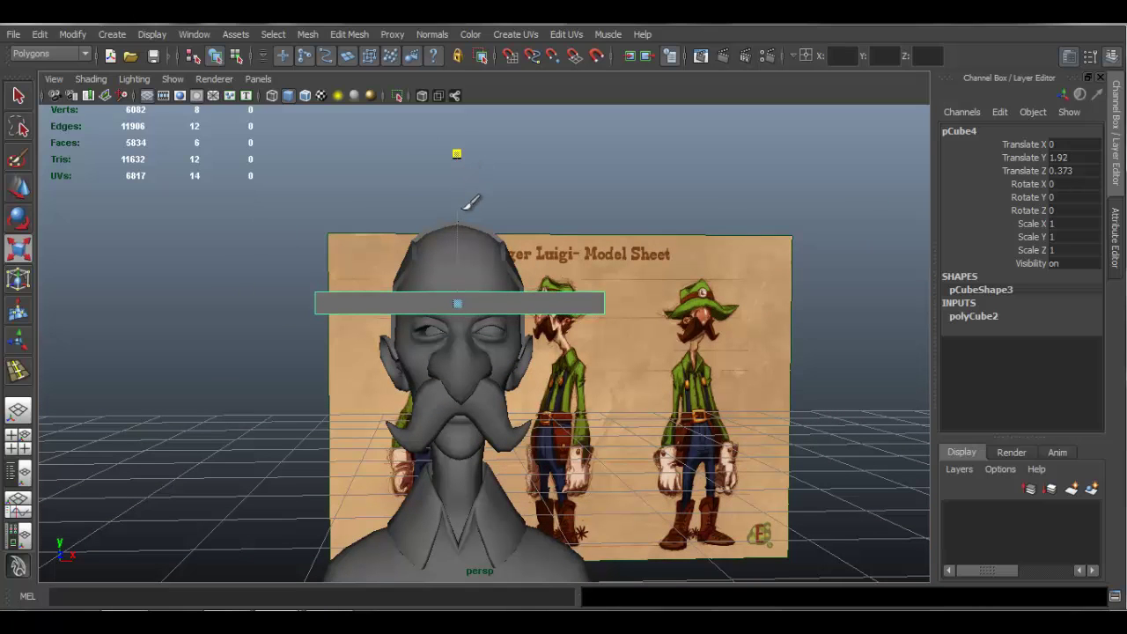
pyautogui.press('w')
pyautogui.moveTo(457, 188); pyautogui.dragTo(505, 277)
pyautogui.moveTo(457, 200); pyautogui.dragTo(458, 205)
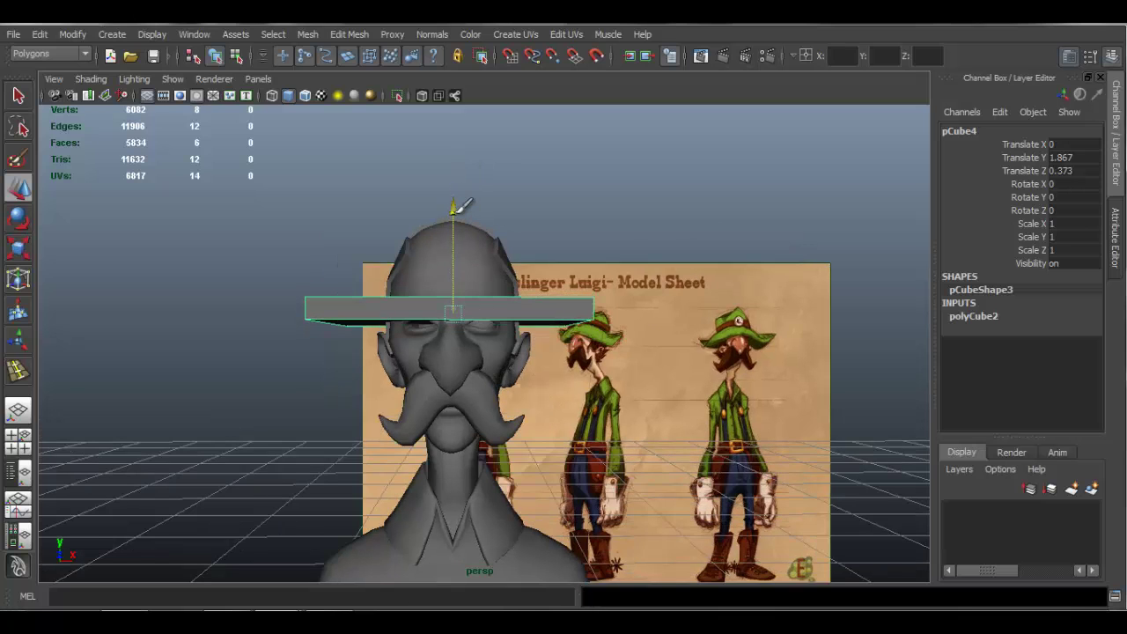
# Preview the hat brim slab smoothed and insert two horizontal edge loops around its thickness, near the upper and lower edges.
pyautogui.scroll(-3, 605, 387)
pyautogui.keyDown('alt'); pyautogui.moveTo(533, 361); pyautogui.dragTo(388, 337); pyautogui.keyUp('alt')
pyautogui.scroll(3, 458, 334)
pyautogui.press('3')
pyautogui.click(351, 33)
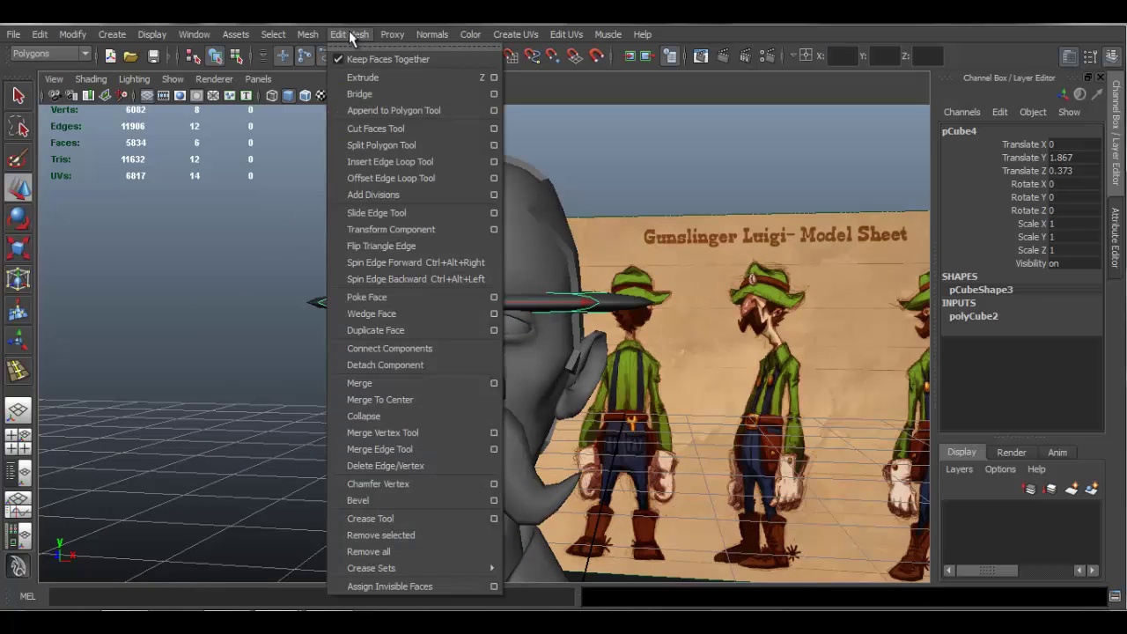
pyautogui.click(417, 166)
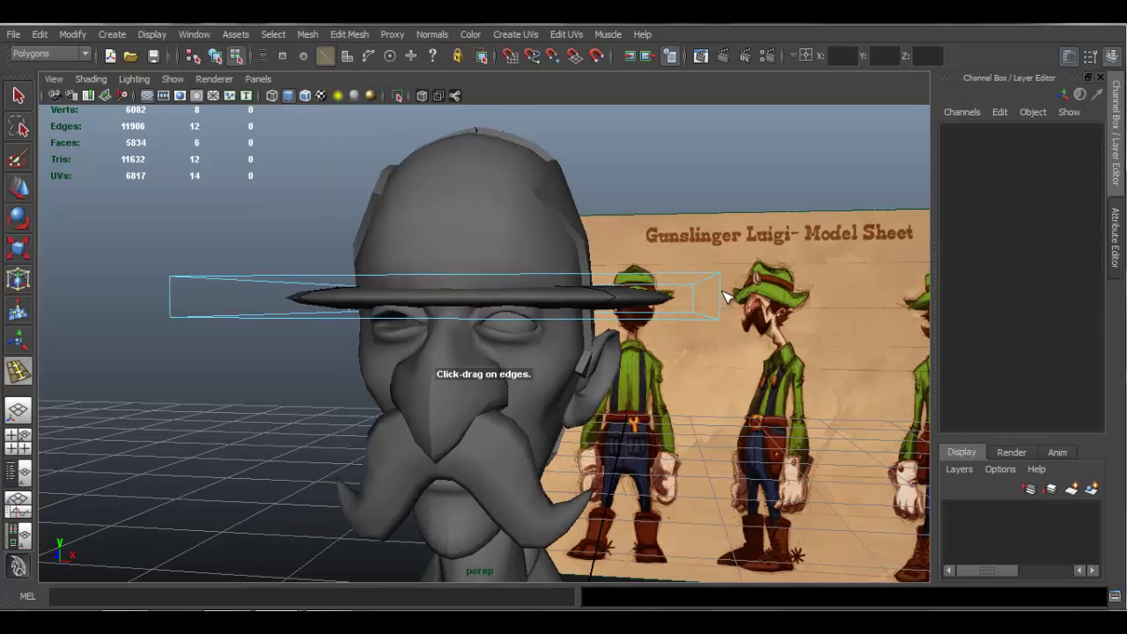
pyautogui.click(720, 298)
pyautogui.moveTo(720, 280); pyautogui.dragTo(715, 313)
pyautogui.keyDown('alt'); pyautogui.moveTo(519, 324); pyautogui.dragTo(634, 339); pyautogui.keyUp('alt')
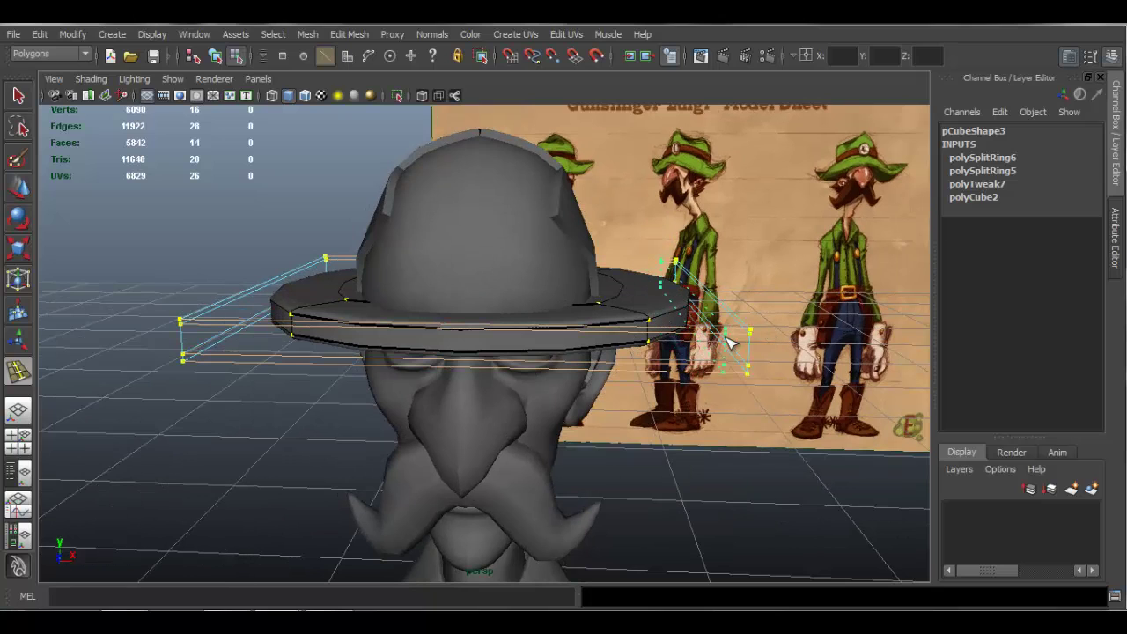
# Insert one edge loop across the brim close to each of its two side ends, then leave the loop tool.
pyautogui.click(727, 343)
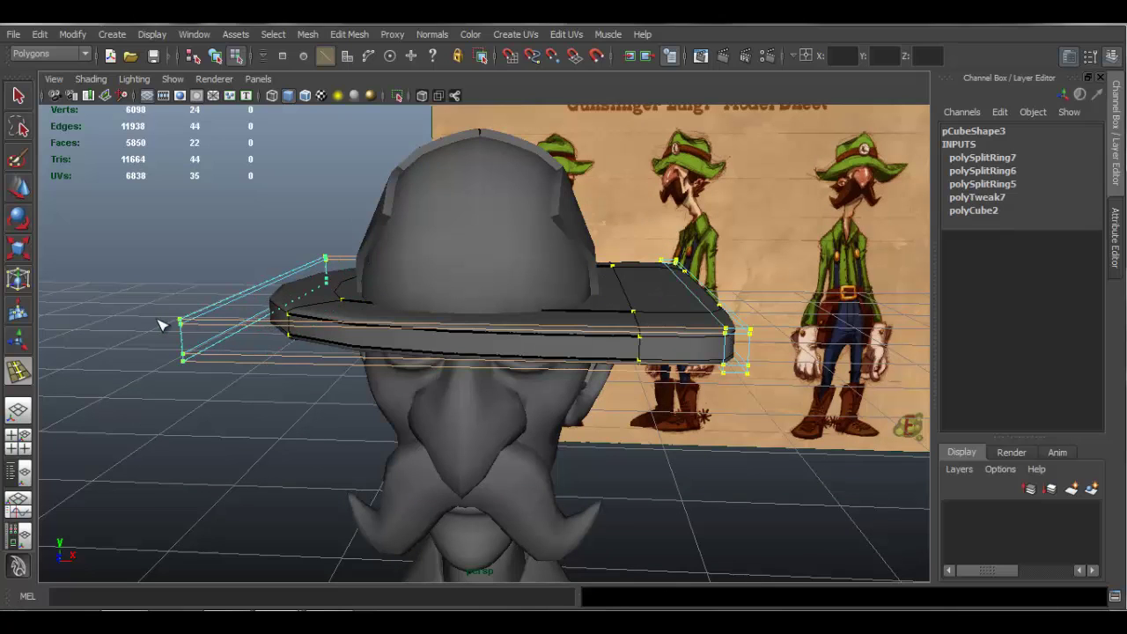
pyautogui.click(195, 324)
pyautogui.press('q')
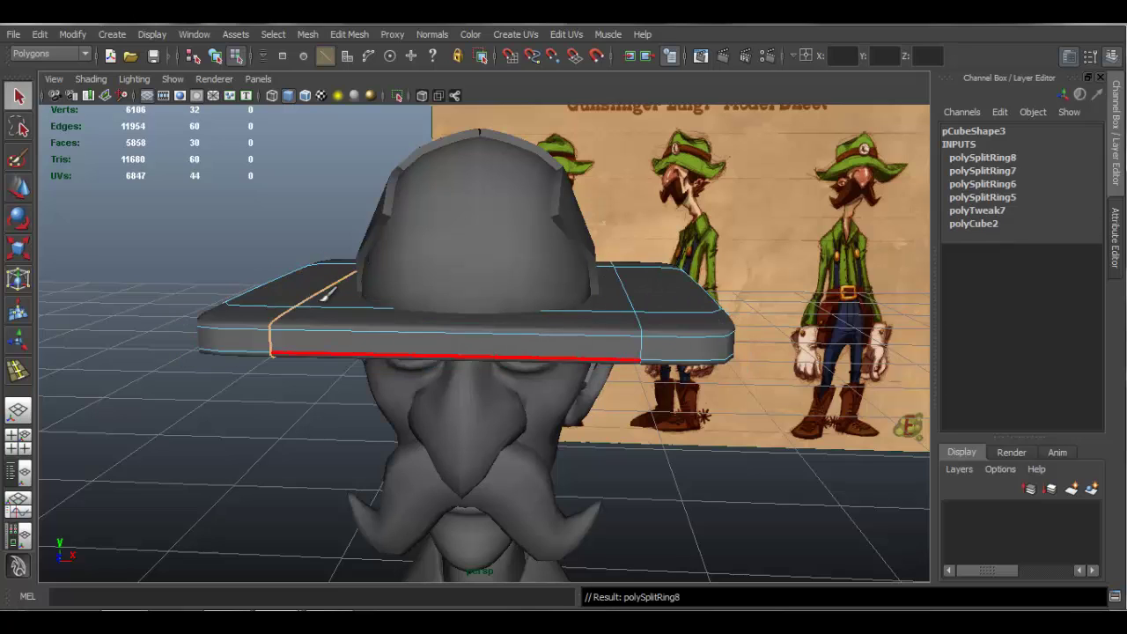
# Select the face ring running across the middle of the brim and split it down the centre with Connect Components.
pyautogui.keyDown('alt'); pyautogui.moveTo(581, 335); pyautogui.dragTo(571, 322); pyautogui.keyUp('alt')
pyautogui.moveTo(451, 280); pyautogui.dragTo(443, 322, button='right')
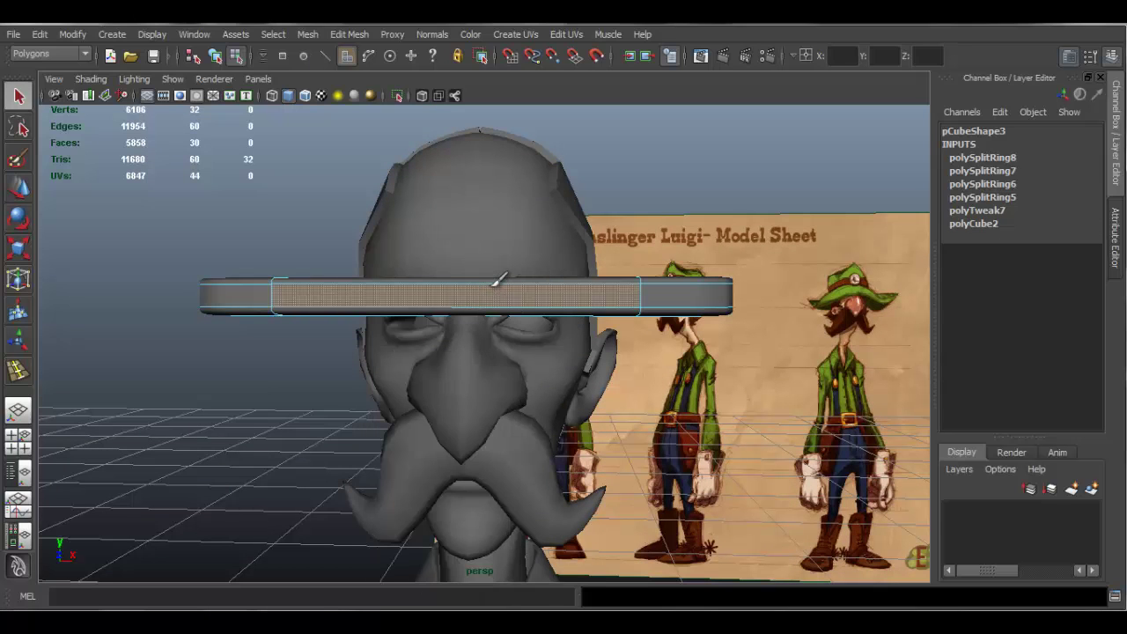
pyautogui.click(499, 278)
pyautogui.doubleClick(499, 278)
pyautogui.click(349, 34)
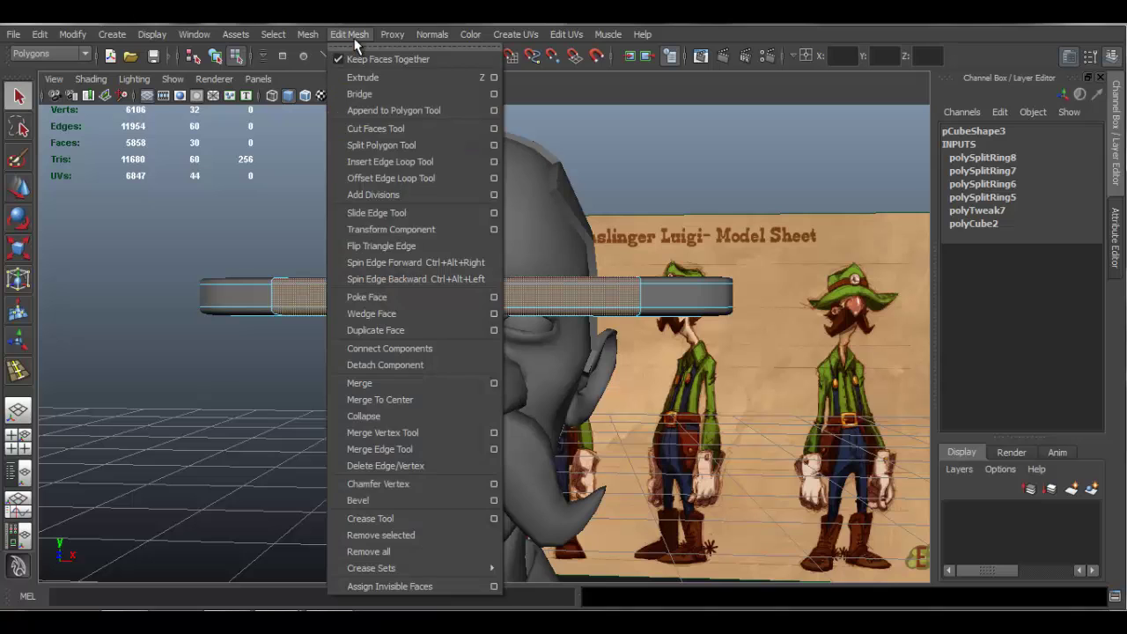
pyautogui.click(422, 348)
# Scale the faces at the brim's side ends narrower along Z to round its outline into an oval.
pyautogui.keyDown('alt'); pyautogui.moveTo(546, 330); pyautogui.dragTo(550, 351); pyautogui.keyUp('alt')
pyautogui.keyDown('alt'); pyautogui.moveTo(581, 288); pyautogui.dragTo(659, 347); pyautogui.keyUp('alt')
pyautogui.click(536, 301)
pyautogui.press('w')
pyautogui.moveTo(732, 317); pyautogui.dragTo(599, 407)
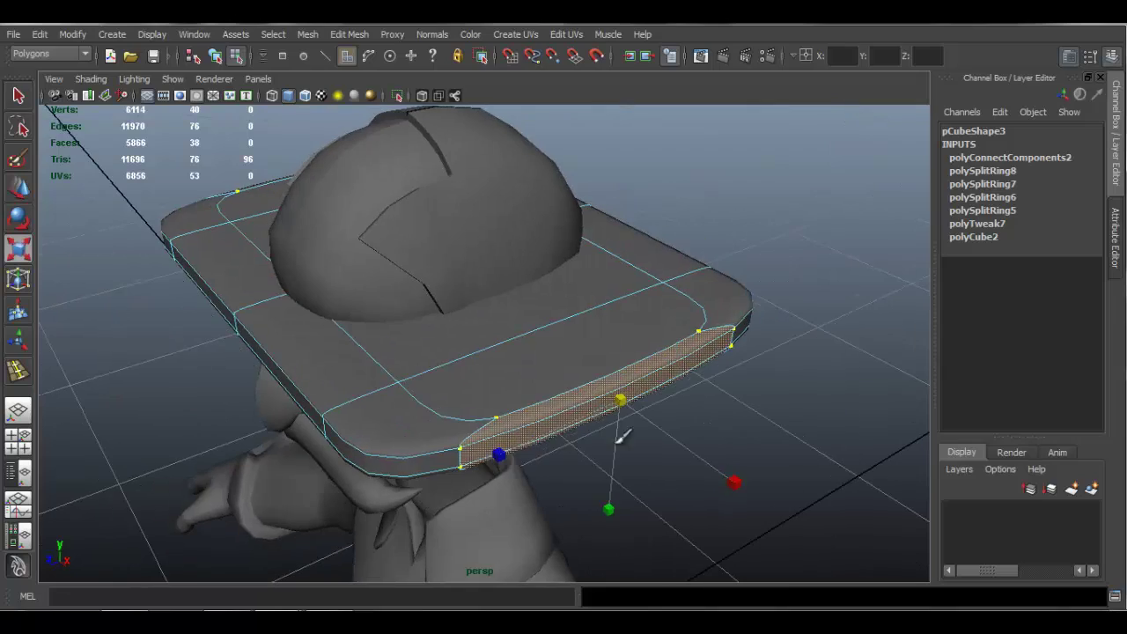
pyautogui.moveTo(499, 454); pyautogui.dragTo(626, 414)
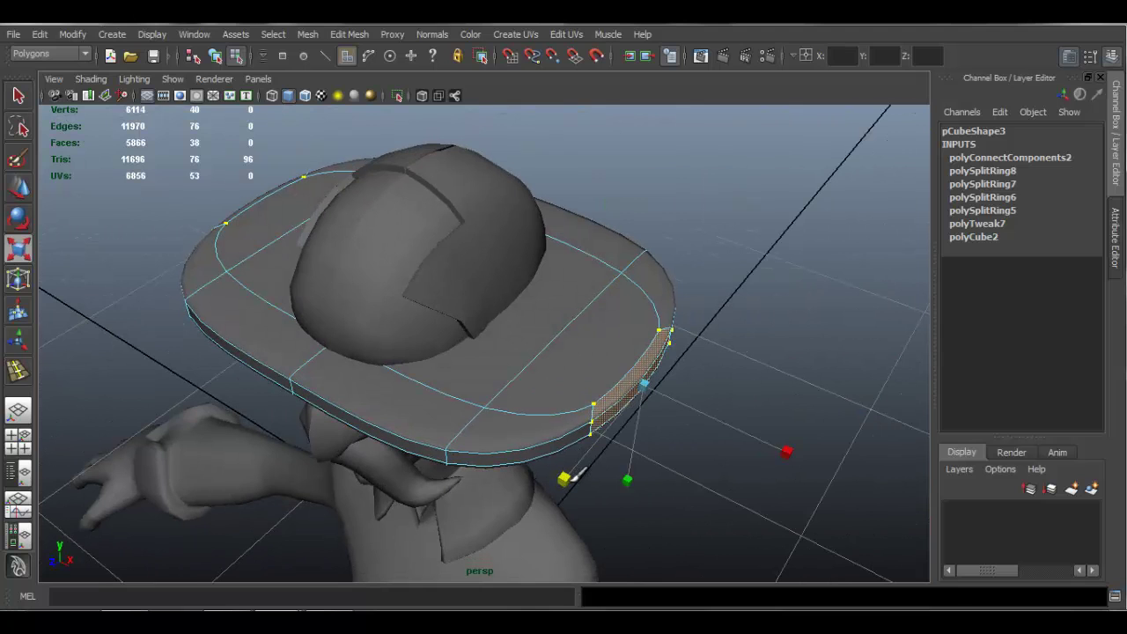
pyautogui.moveTo(528, 460); pyautogui.dragTo(563, 434)
pyautogui.keyDown('alt'); pyautogui.moveTo(450, 433); pyautogui.dragTo(461, 413); pyautogui.keyUp('alt')
pyautogui.keyDown('alt'); pyautogui.moveTo(457, 359); pyautogui.dragTo(514, 277); pyautogui.keyUp('alt')
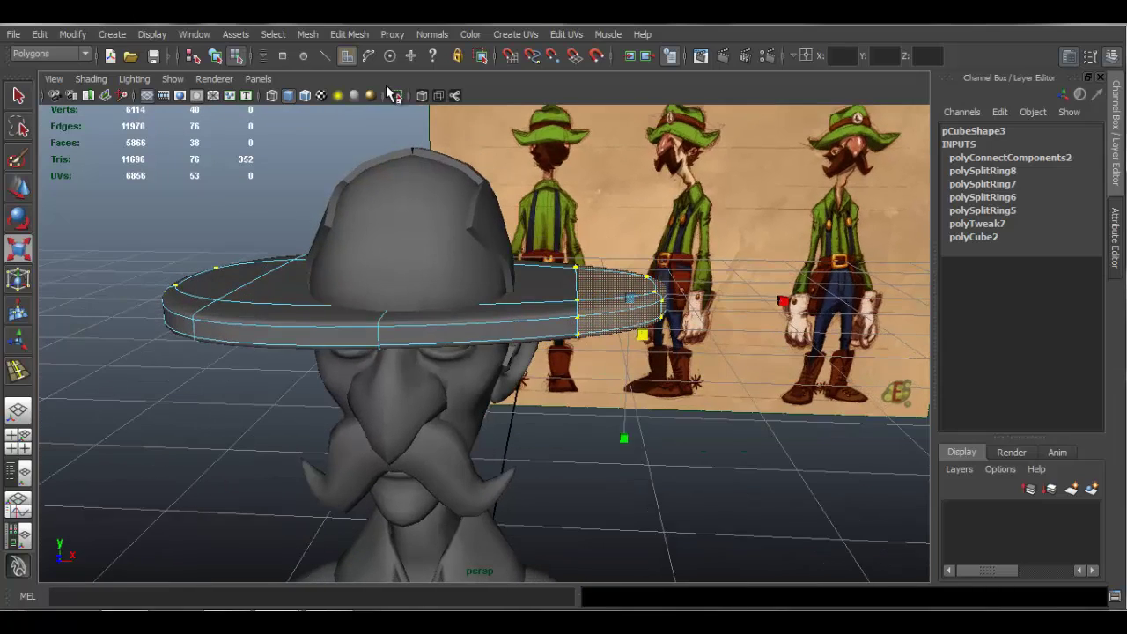
# Insert an edge loop across the brim beside the head, between the centre line and the positive X end.
pyautogui.click(355, 33)
pyautogui.click(413, 159)
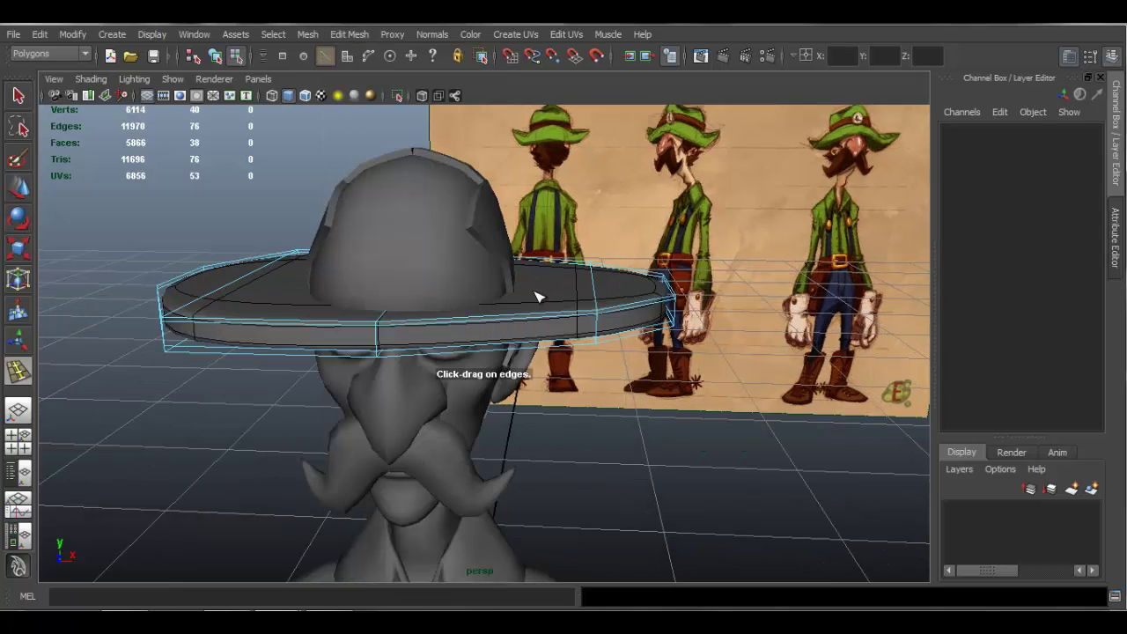
pyautogui.moveTo(525, 326); pyautogui.dragTo(581, 313)
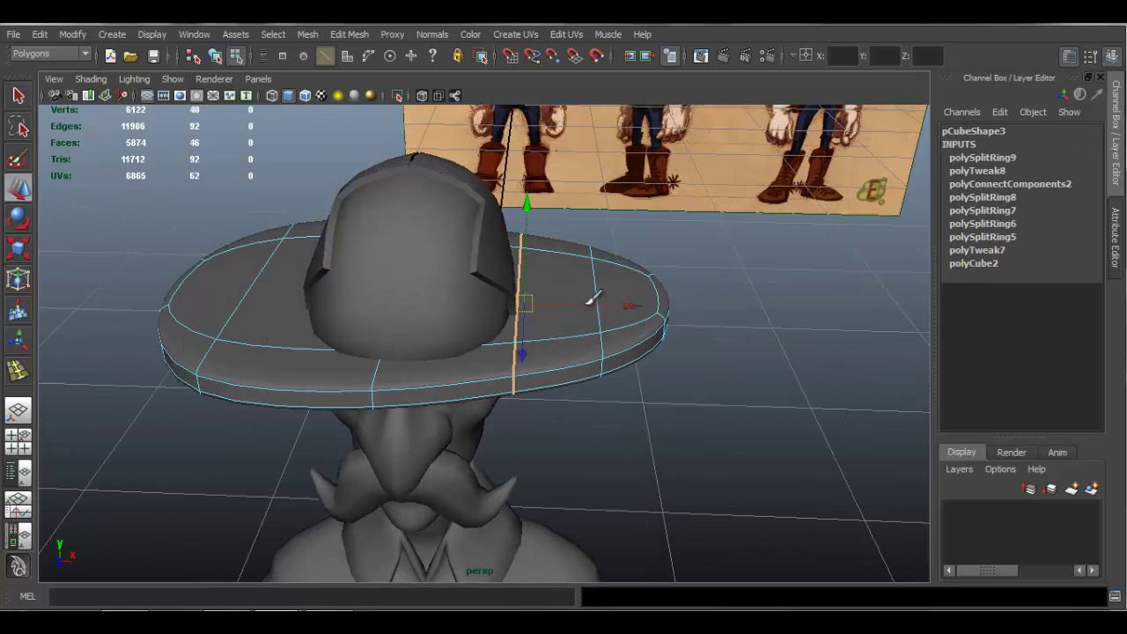
pyautogui.keyDown('alt'); pyautogui.moveTo(652, 304); pyautogui.dragTo(551, 297); pyautogui.keyUp('alt')
pyautogui.click(377, 327)
pyautogui.keyDown('alt'); pyautogui.moveTo(377, 327); pyautogui.dragTo(683, 268); pyautogui.keyUp('alt')
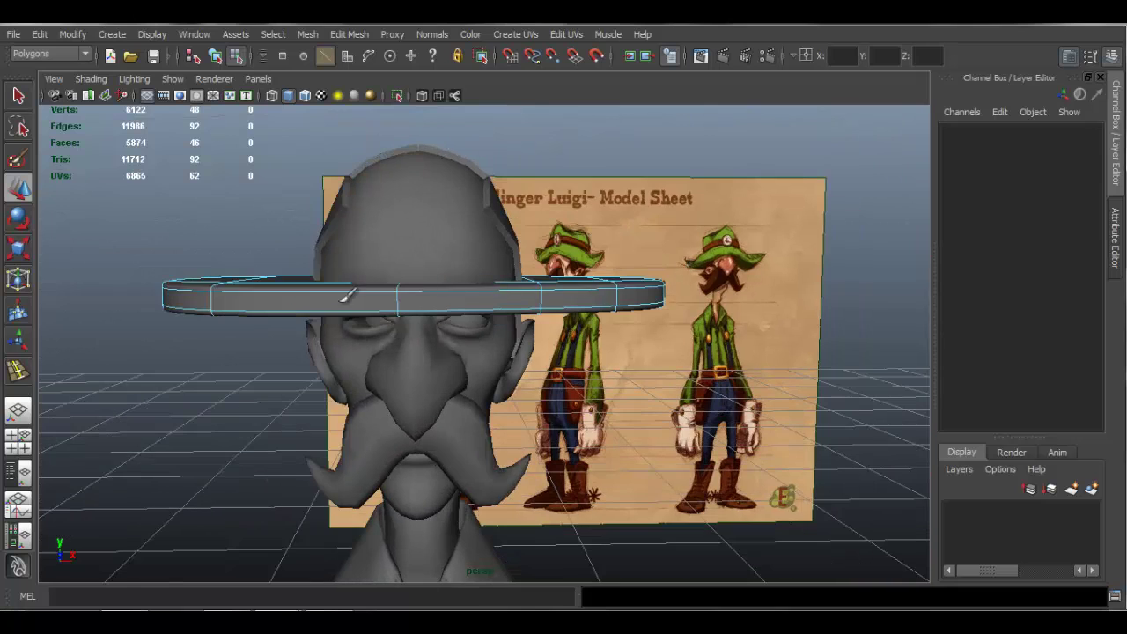
# Select all brim faces on the negative X side of the centre line and delete them.
pyautogui.rightClick(222, 274)
pyautogui.moveTo(216, 295); pyautogui.dragTo(216, 315, button='right')
pyautogui.moveTo(404, 235); pyautogui.dragTo(465, 215, button='right')
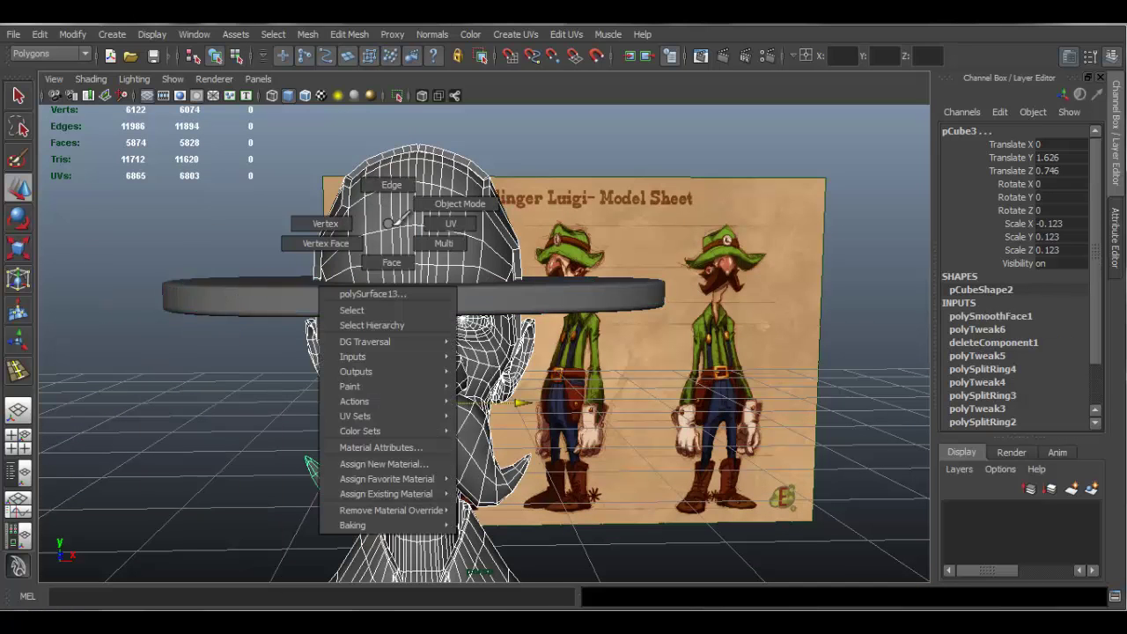
pyautogui.click(240, 250)
pyautogui.click(236, 295)
pyautogui.moveTo(187, 274); pyautogui.dragTo(187, 321, button='right')
pyautogui.keyDown('alt'); pyautogui.moveTo(221, 307); pyautogui.dragTo(302, 323); pyautogui.keyUp('alt')
pyautogui.click(254, 336)
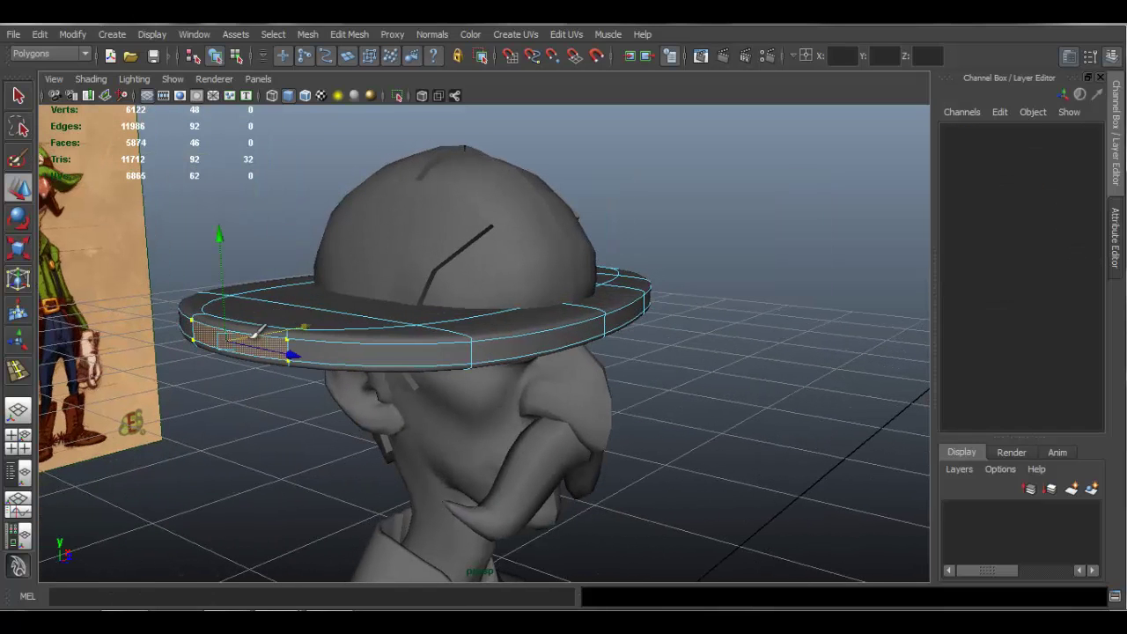
pyautogui.doubleClick(253, 333)
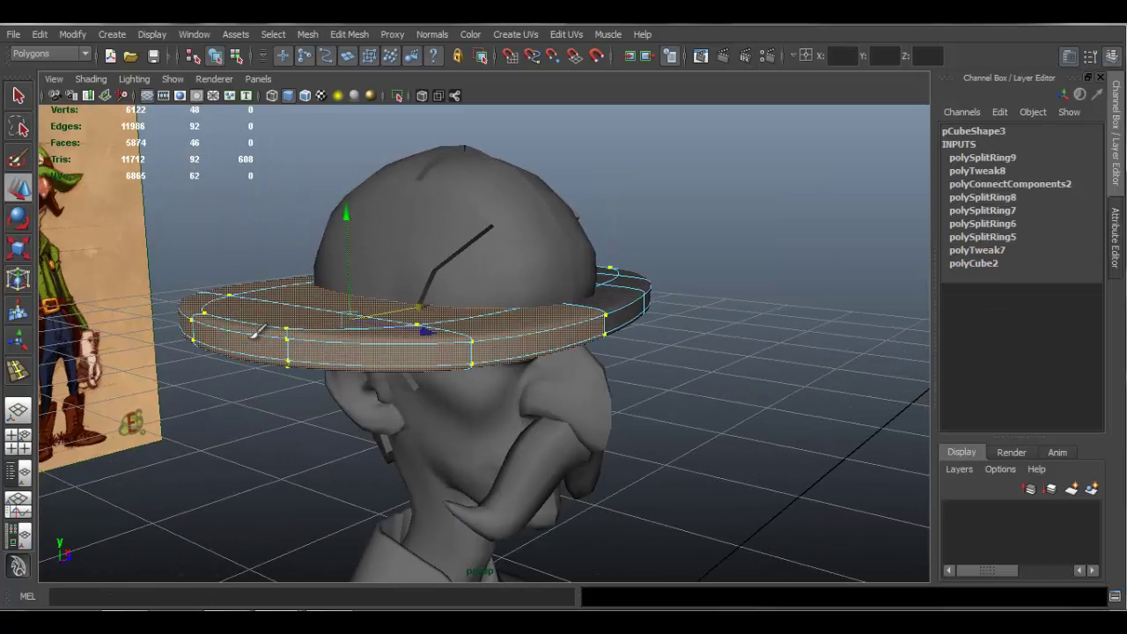
pyautogui.press('Delete')
# Return the half brim to object mode and create a mirrored instance of it with Duplicate Special.
pyautogui.keyDown('alt'); pyautogui.moveTo(444, 319); pyautogui.dragTo(344, 317); pyautogui.keyUp('alt')
pyautogui.moveTo(493, 288); pyautogui.dragTo(572, 275, button='right')
pyautogui.click(40, 34)
pyautogui.click(40, 34)
pyautogui.click(40, 35)
pyautogui.click(146, 416)
# Select the half brim's front centre edges and set their X position to 0.
pyautogui.keyDown('alt'); pyautogui.moveTo(440, 387); pyautogui.dragTo(666, 296); pyautogui.keyUp('alt')
pyautogui.click(465, 326)
pyautogui.moveTo(666, 297); pyautogui.dragTo(458, 307, button='right')
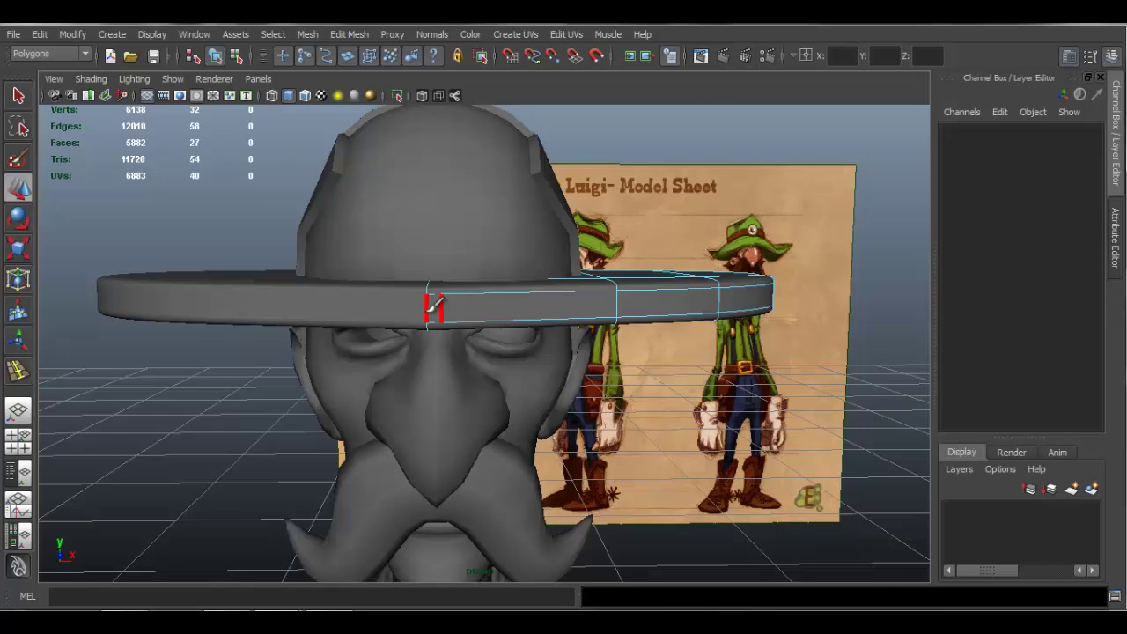
pyautogui.click(432, 303)
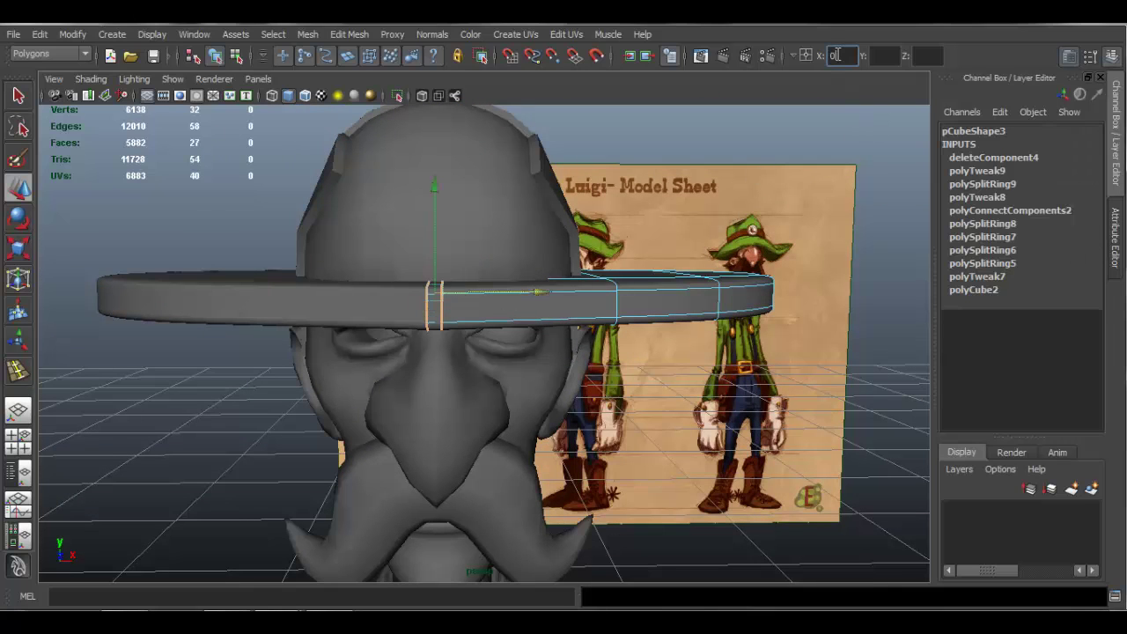
# Curve the brim by turning its outer side tips up and dropping the neighbouring edge loop.
pyautogui.keyDown('alt'); pyautogui.moveTo(672, 257); pyautogui.dragTo(548, 319); pyautogui.keyUp('alt')
pyautogui.click(648, 282)
pyautogui.click(653, 295)
pyautogui.moveTo(548, 317); pyautogui.dragTo(547, 276, button='right')
pyautogui.doubleClick(553, 302)
pyautogui.keyDown('alt'); pyautogui.moveTo(531, 319); pyautogui.dragTo(494, 310); pyautogui.keyUp('alt')
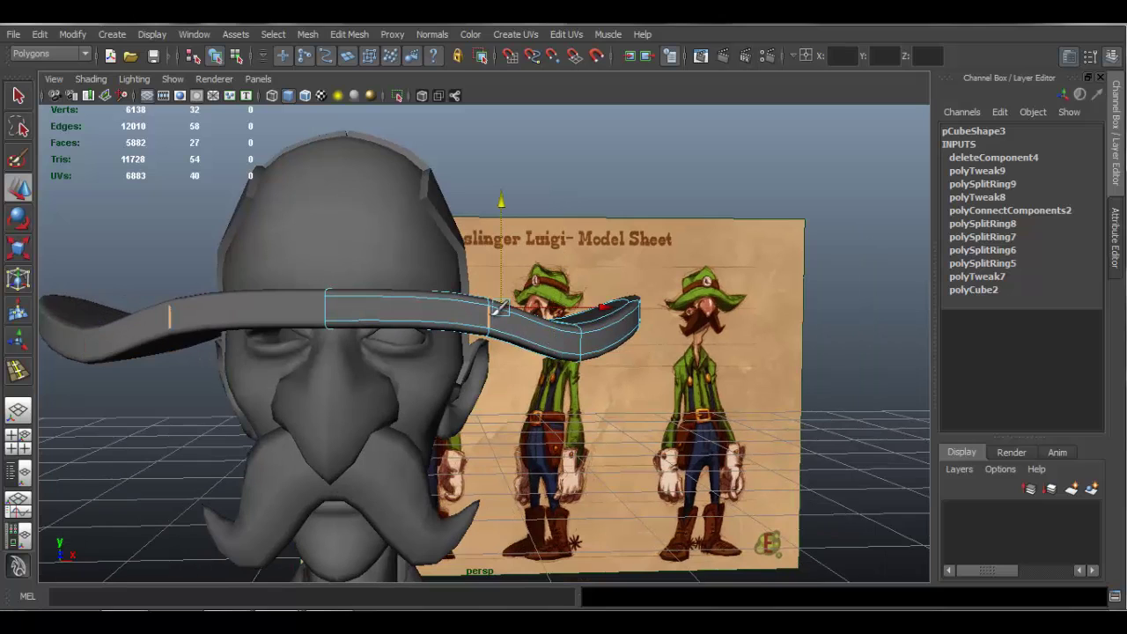
# Refine the brim's wave by adjusting the heights of the centre edge, the loop beside the head and the outer loop.
pyautogui.moveTo(489, 201); pyautogui.dragTo(491, 211)
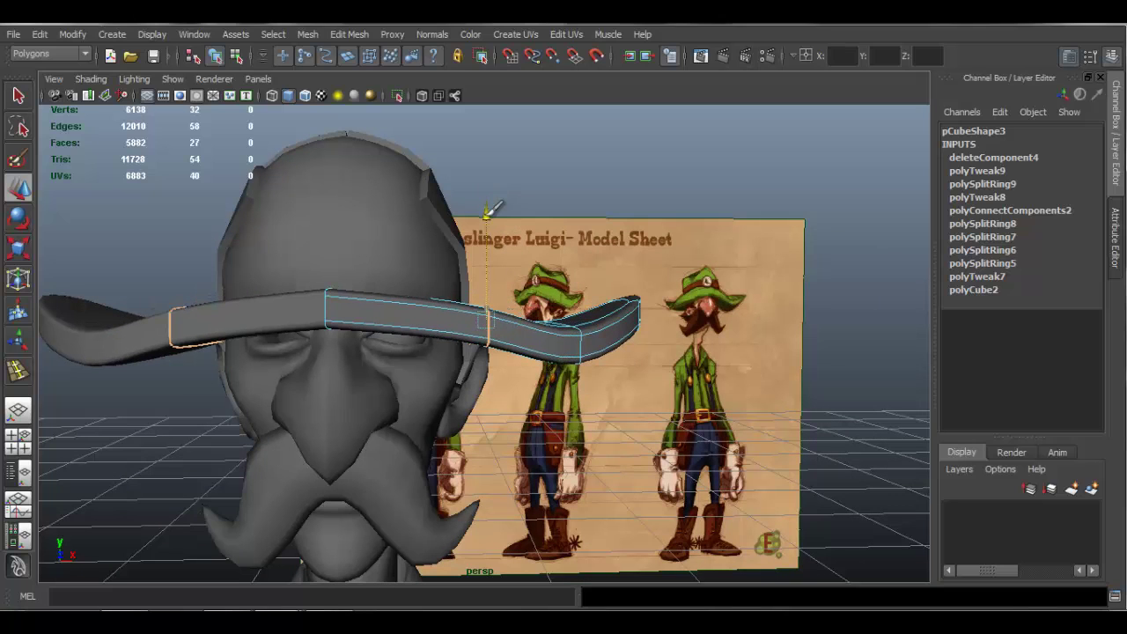
pyautogui.keyDown('alt'); pyautogui.moveTo(414, 285); pyautogui.dragTo(376, 249); pyautogui.keyUp('alt')
pyautogui.moveTo(366, 195)
pyautogui.mouseDown()
pyautogui.moveTo(368, 206)
pyautogui.moveTo(370, 186)
pyautogui.mouseUp()
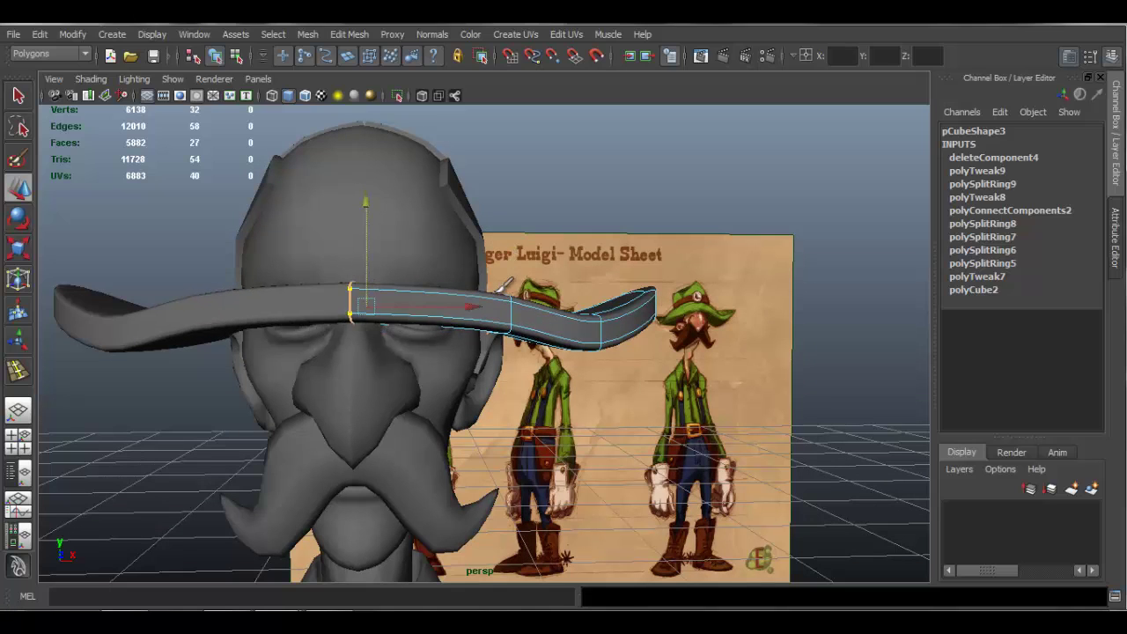
pyautogui.moveTo(513, 304)
pyautogui.keyDown('alt'); pyautogui.mouseDown()
pyautogui.moveTo(387, 283)
pyautogui.moveTo(502, 290)
pyautogui.mouseUp(); pyautogui.keyUp('alt')
pyautogui.moveTo(502, 210)
pyautogui.mouseDown()
pyautogui.moveTo(501, 223)
pyautogui.moveTo(503, 205)
pyautogui.mouseUp()
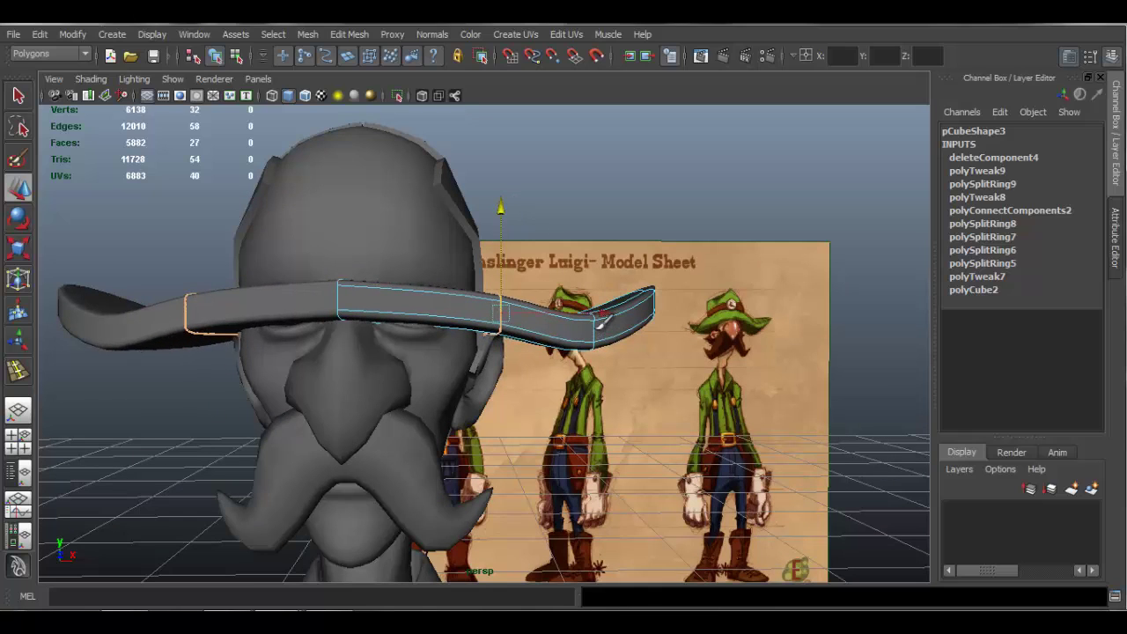
pyautogui.moveTo(580, 238); pyautogui.dragTo(578, 247)
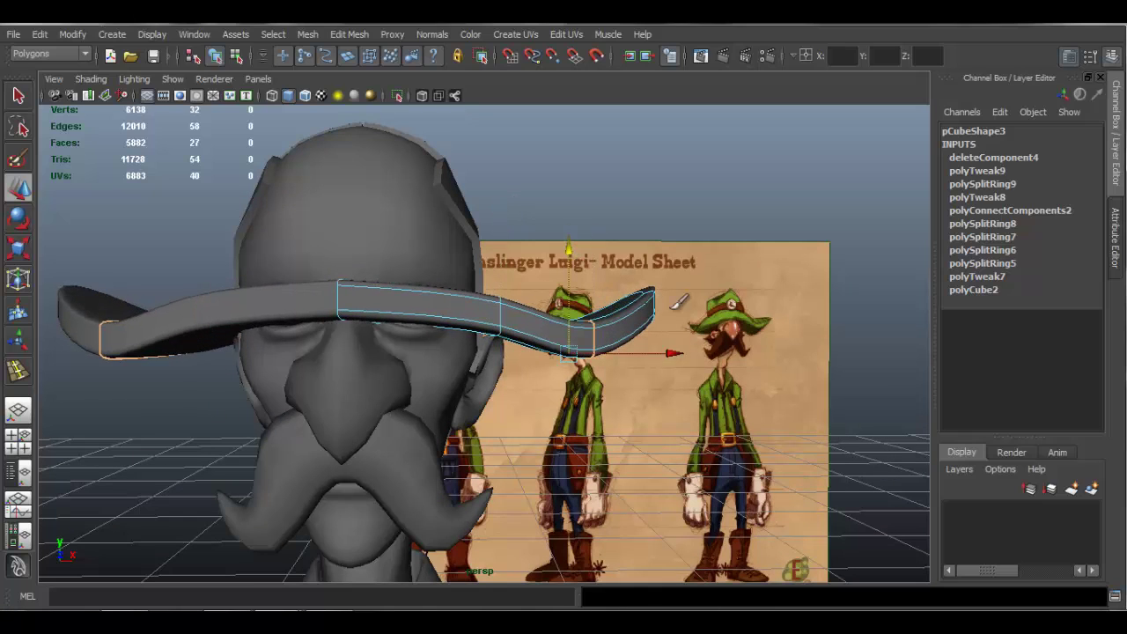
# Select the brim's front centre edge and move it along Z to reshape the front outline.
pyautogui.keyDown('alt'); pyautogui.moveTo(572, 317); pyautogui.dragTo(516, 313); pyautogui.keyUp('alt')
pyautogui.moveTo(515, 306); pyautogui.dragTo(514, 341, button='right')
pyautogui.click(505, 291)
pyautogui.keyDown('alt'); pyautogui.moveTo(446, 329); pyautogui.dragTo(294, 312); pyautogui.keyUp('alt')
pyautogui.press('r')
pyautogui.doubleClick(287, 307)
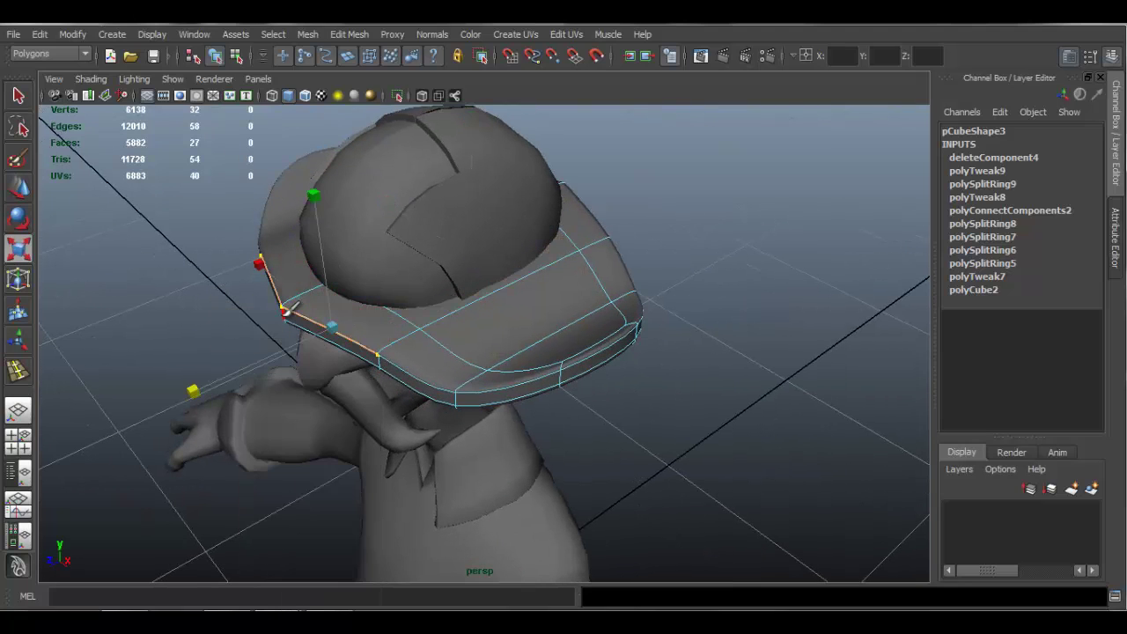
pyautogui.press('w')
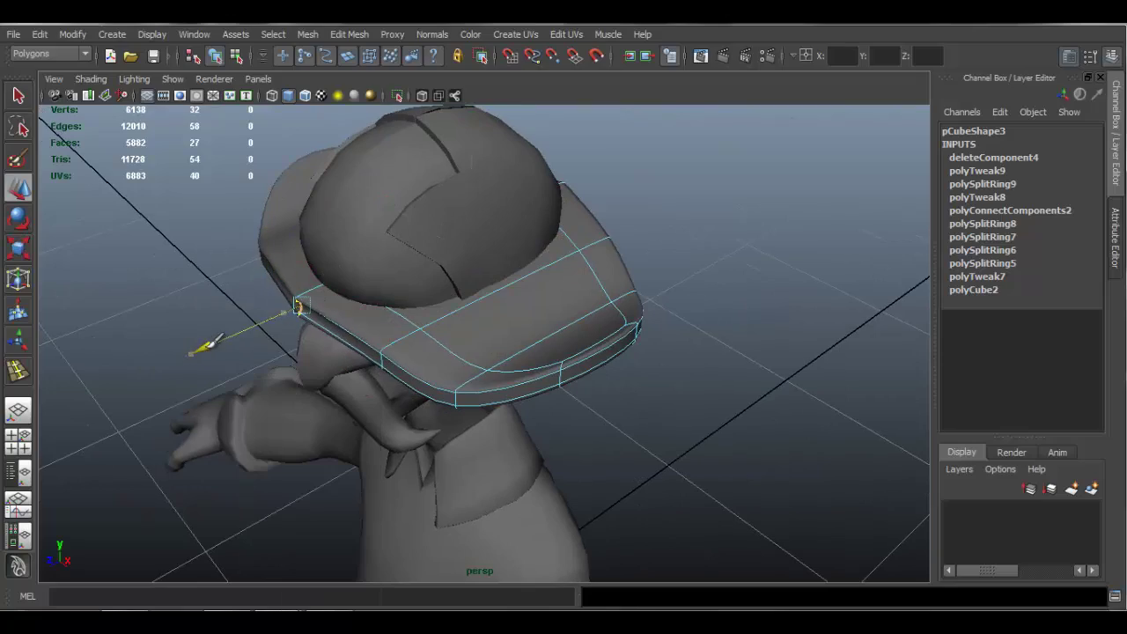
# Show the brim unsmoothed and select the two top faces surrounding the head for scaling.
pyautogui.keyDown('alt'); pyautogui.moveTo(398, 322); pyautogui.dragTo(371, 301); pyautogui.keyUp('alt')
pyautogui.keyDown('alt'); pyautogui.moveTo(448, 283); pyautogui.dragTo(530, 263); pyautogui.keyUp('alt')
pyautogui.moveTo(539, 231); pyautogui.dragTo(537, 273, button='right')
pyautogui.click(493, 278)
pyautogui.keyDown('alt'); pyautogui.moveTo(479, 279); pyautogui.dragTo(460, 289); pyautogui.keyUp('alt')
pyautogui.press('r')
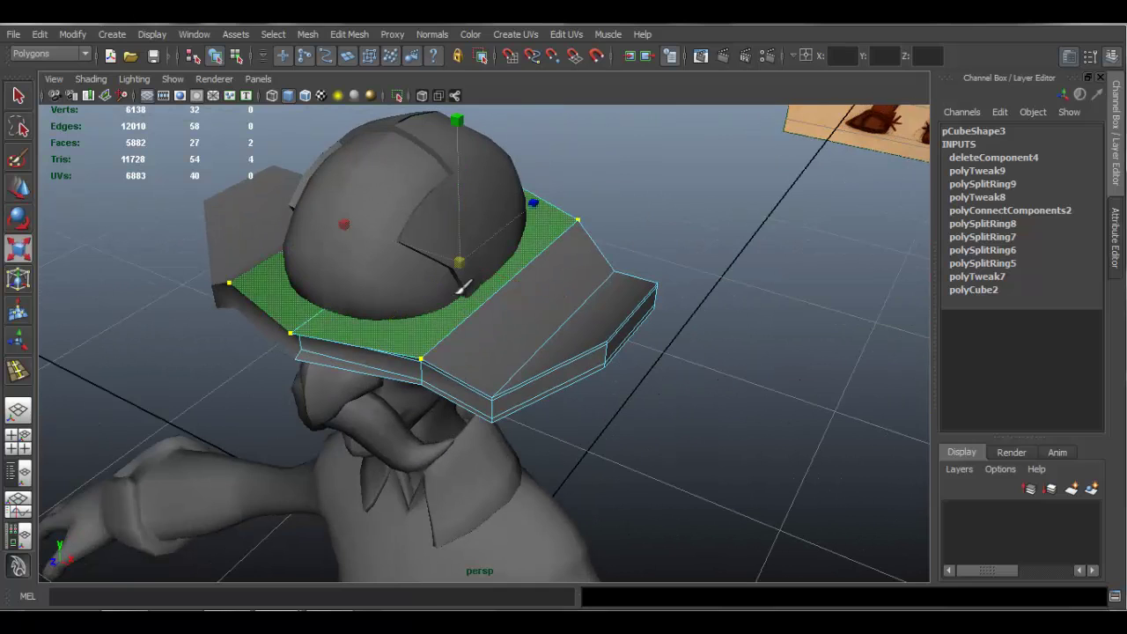
# Try to scale the brim's two selected top faces narrower along Z.
pyautogui.moveTo(536, 199)
pyautogui.mouseDown()
pyautogui.moveTo(524, 208)
pyautogui.moveTo(532, 201)
pyautogui.mouseUp()
pyautogui.keyDown('alt'); pyautogui.moveTo(482, 255); pyautogui.dragTo(641, 262); pyautogui.keyUp('alt')
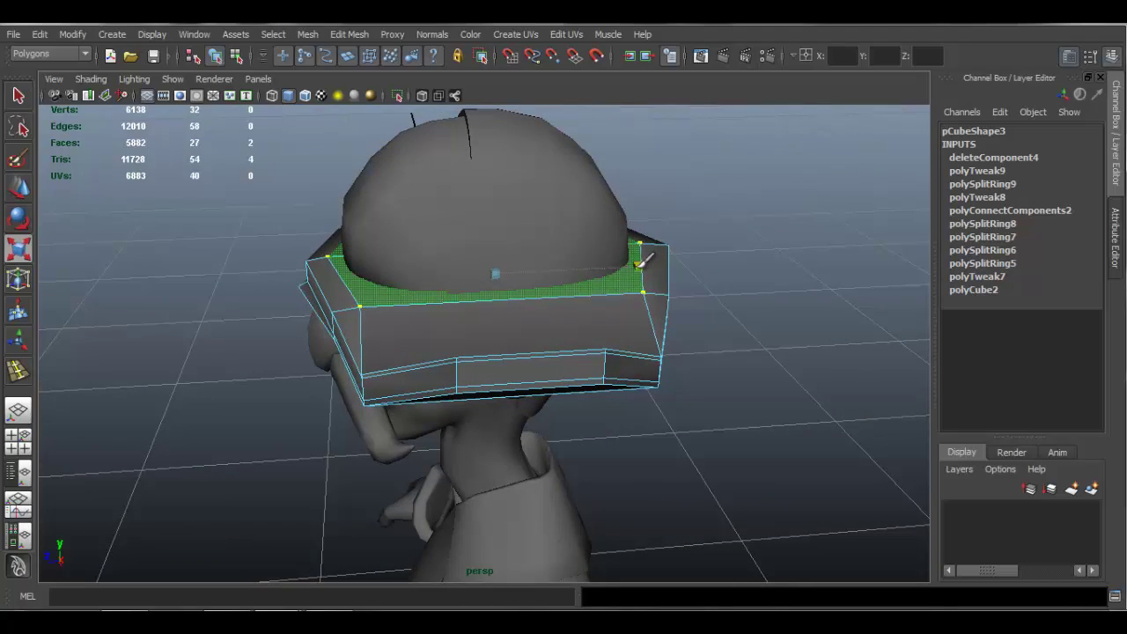
pyautogui.keyDown('alt'); pyautogui.moveTo(455, 299); pyautogui.dragTo(438, 356); pyautogui.keyUp('alt')
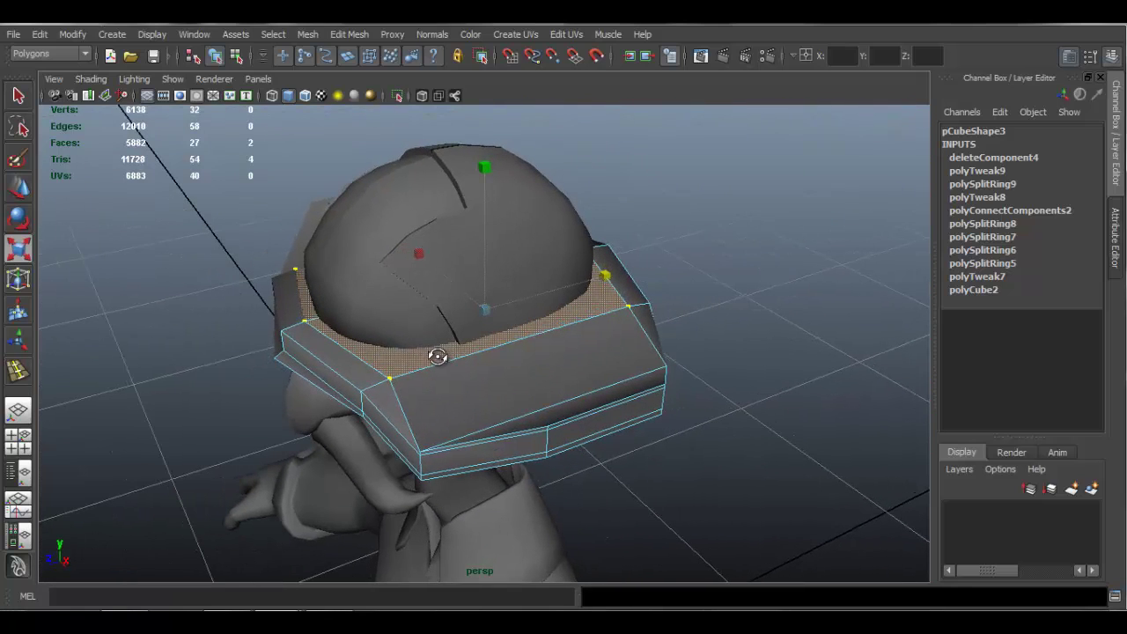
pyautogui.hotkey('ctrl', 'z')
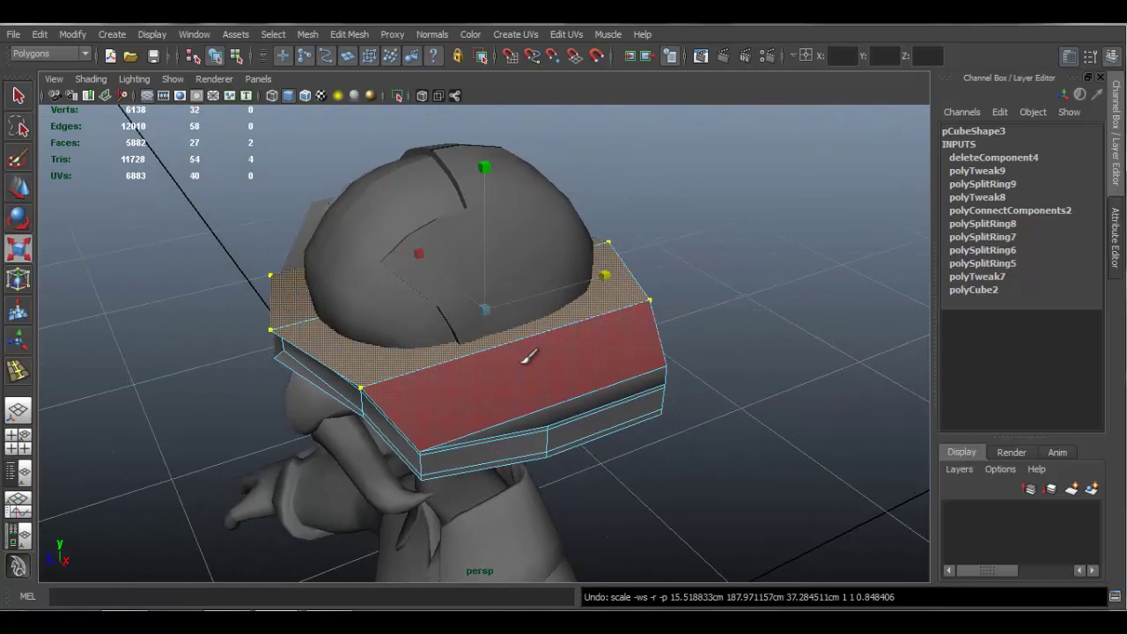
# Extrude the two top faces of the brim that surround the head.
pyautogui.click(605, 275)
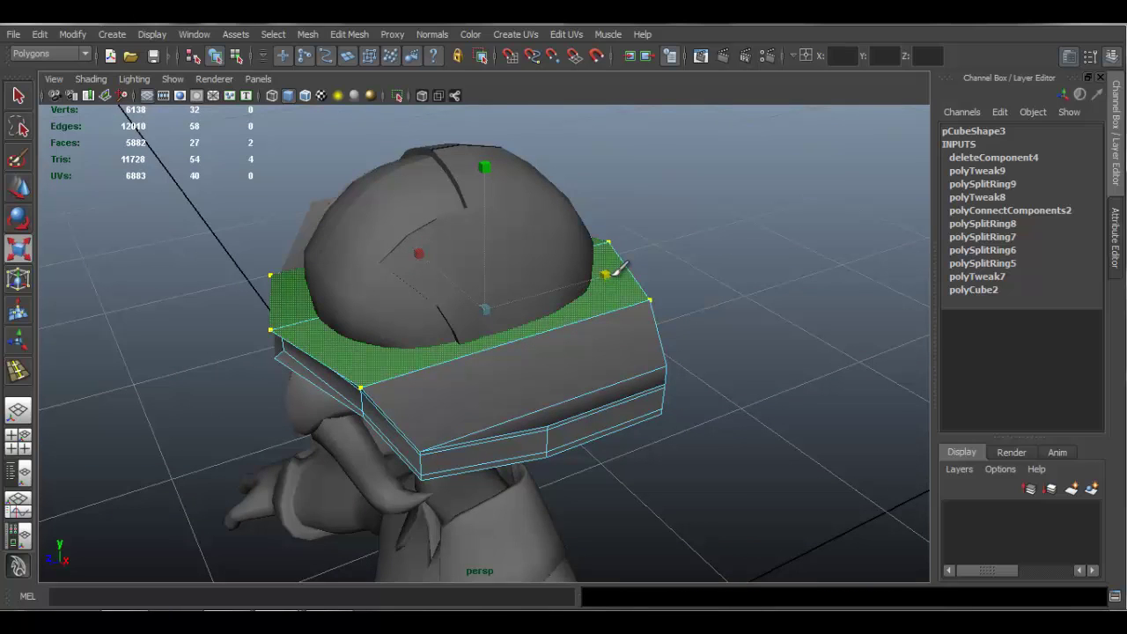
pyautogui.moveTo(600, 273); pyautogui.dragTo(557, 322)
pyautogui.click(349, 35)
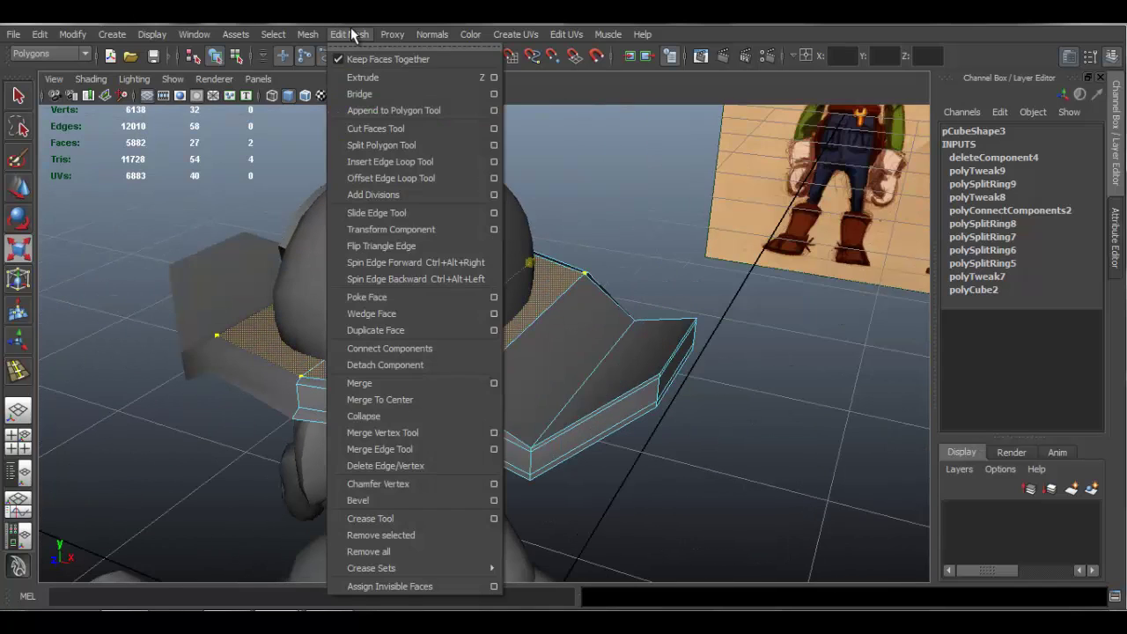
pyautogui.click(370, 77)
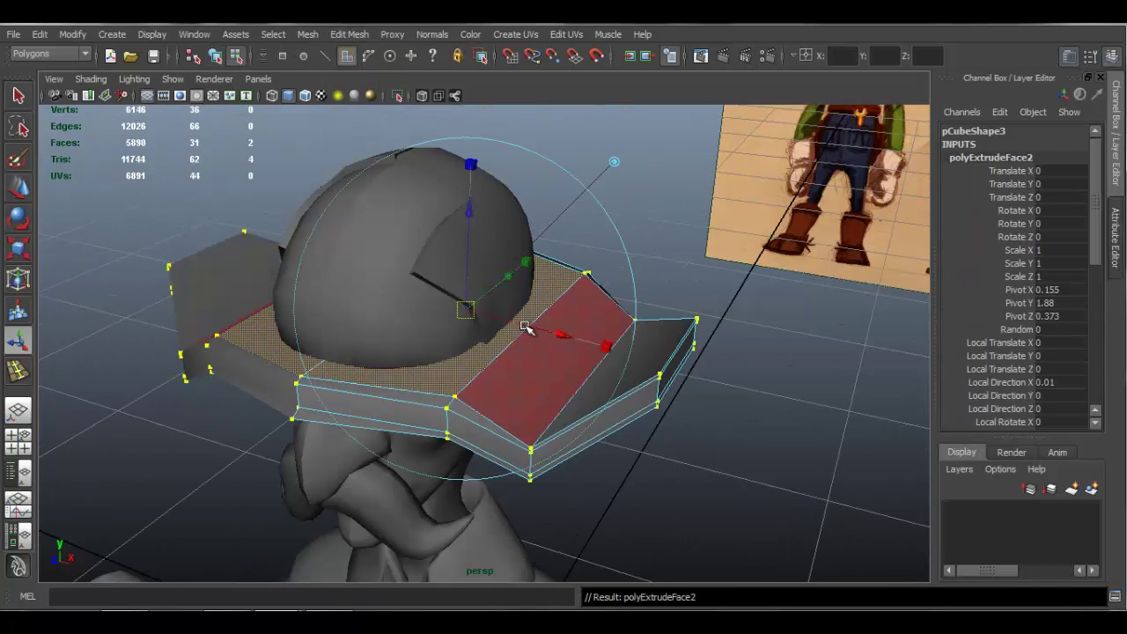
# Try to shrink the extruded top faces of the brim uniformly towards the head.
pyautogui.press('w')
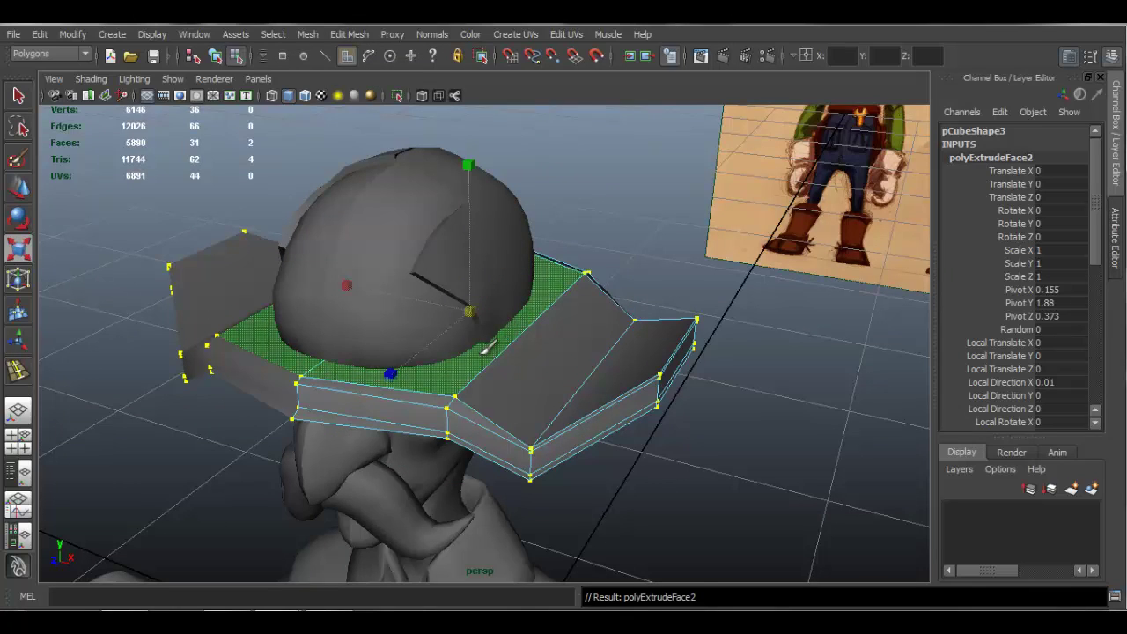
pyautogui.moveTo(469, 309); pyautogui.dragTo(435, 307)
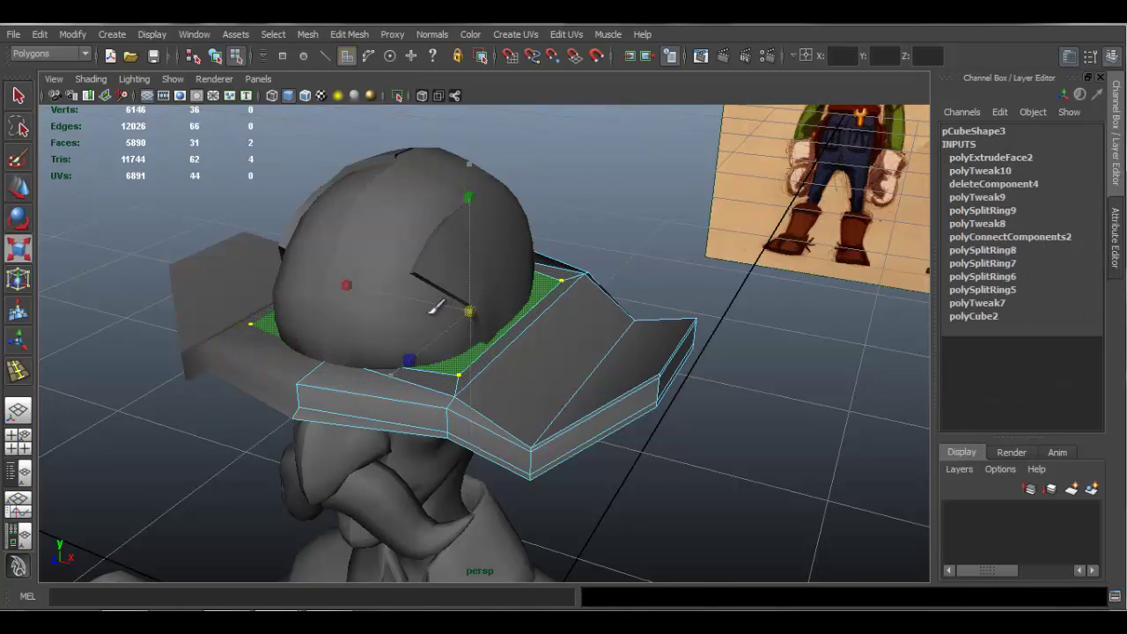
pyautogui.hotkey('ctrl', 'z')
pyautogui.press('space')
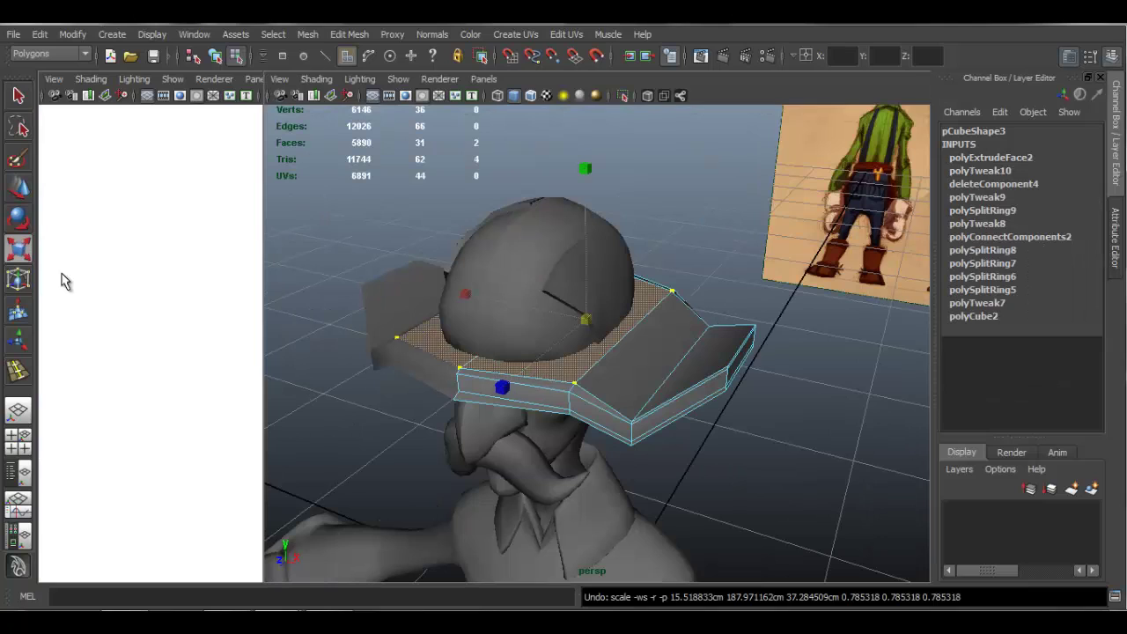
# Turn off Reflection for the Scale tool and shrink the brim's two extruded top faces uniformly inward.
pyautogui.scroll(-6, 162, 395)
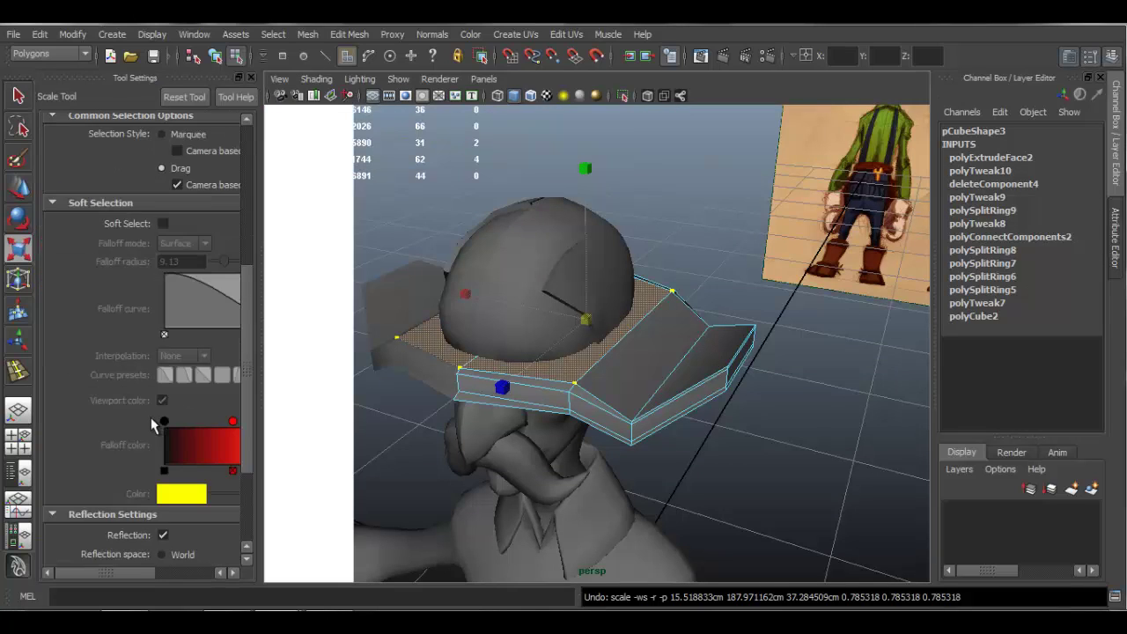
pyautogui.click(163, 392)
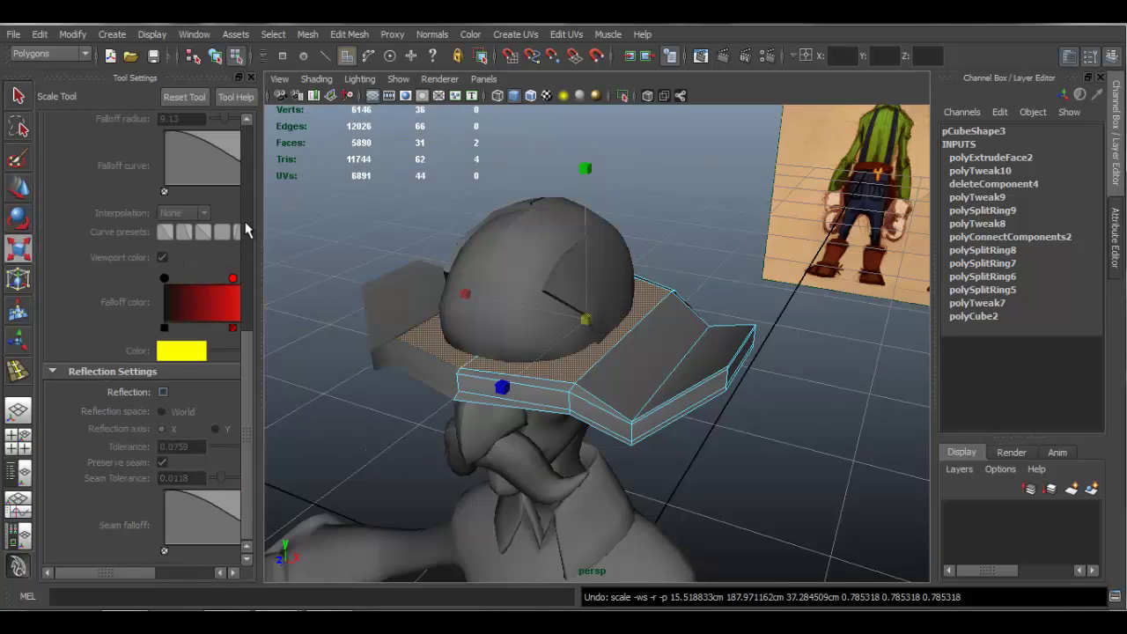
pyautogui.click(251, 77)
pyautogui.scroll(3, 458, 300)
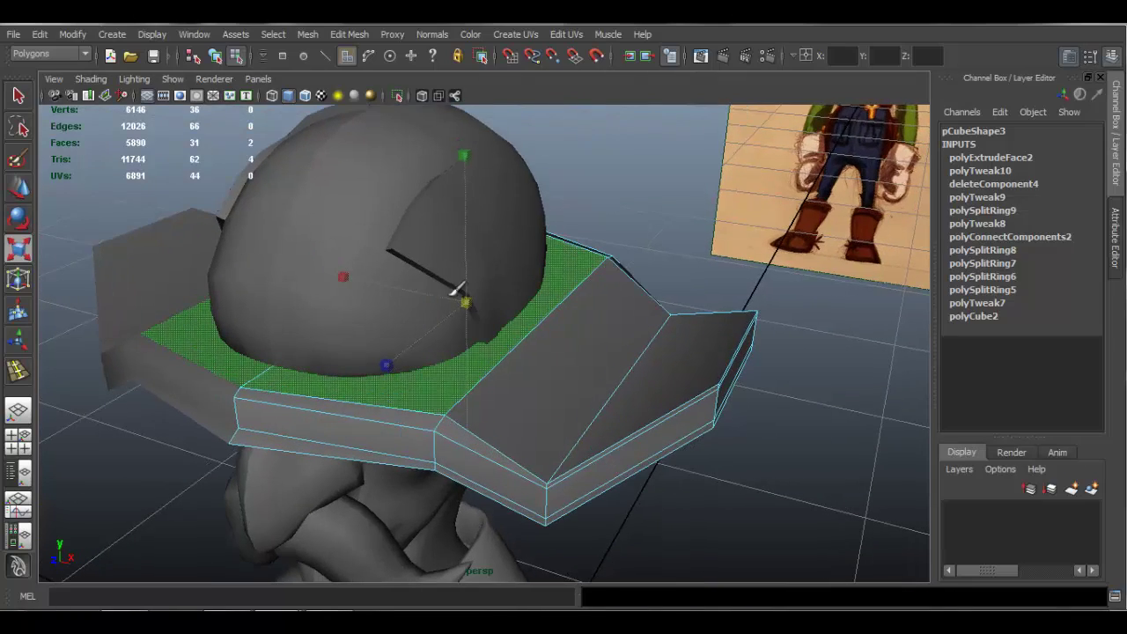
pyautogui.moveTo(444, 288); pyautogui.dragTo(433, 285)
pyautogui.keyDown('alt'); pyautogui.moveTo(475, 363); pyautogui.dragTo(448, 360); pyautogui.keyUp('alt')
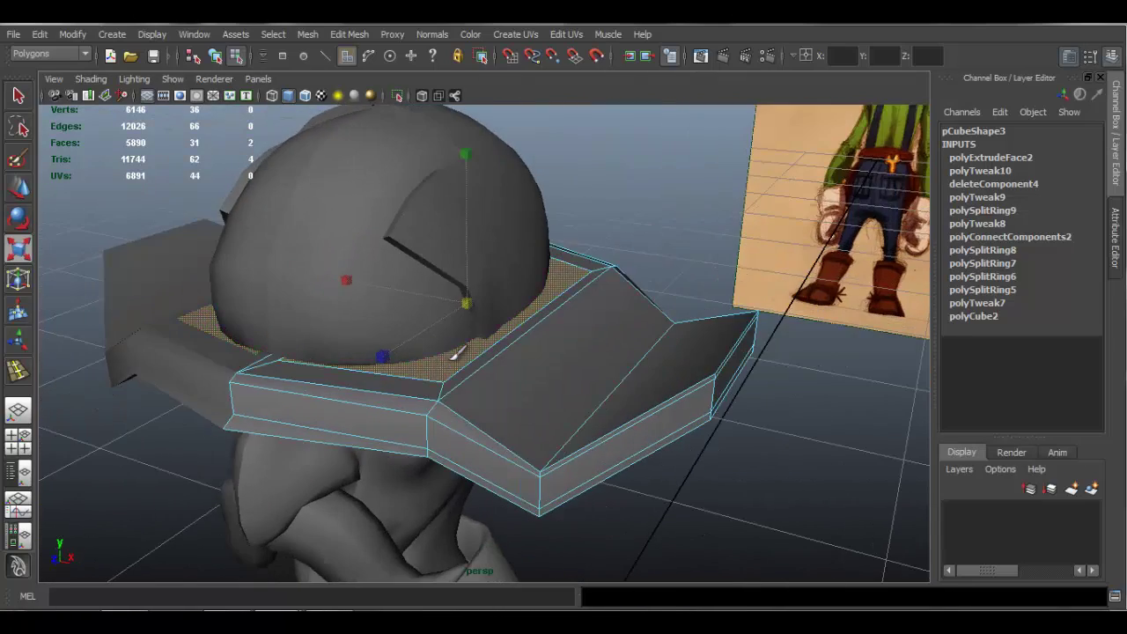
# Delete the narrow seam faces that the extrusion left between the brim's two mirrored halves.
pyautogui.keyDown('alt'); pyautogui.moveTo(451, 310); pyautogui.dragTo(428, 335); pyautogui.keyUp('alt')
pyautogui.hotkey('ctrl', 'z')
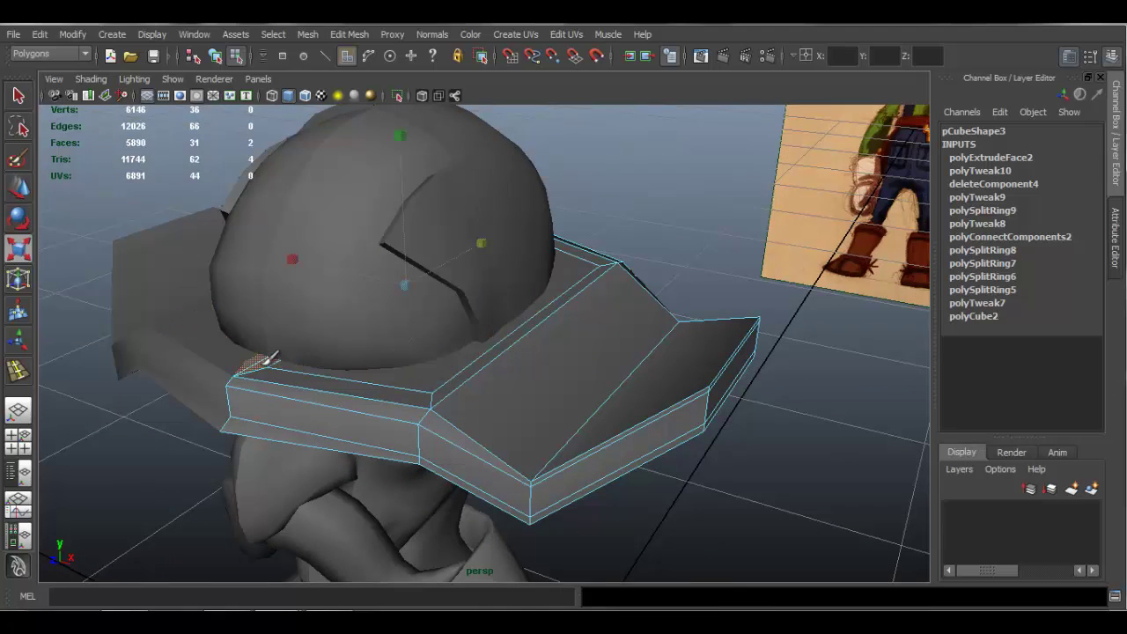
pyautogui.press('Delete')
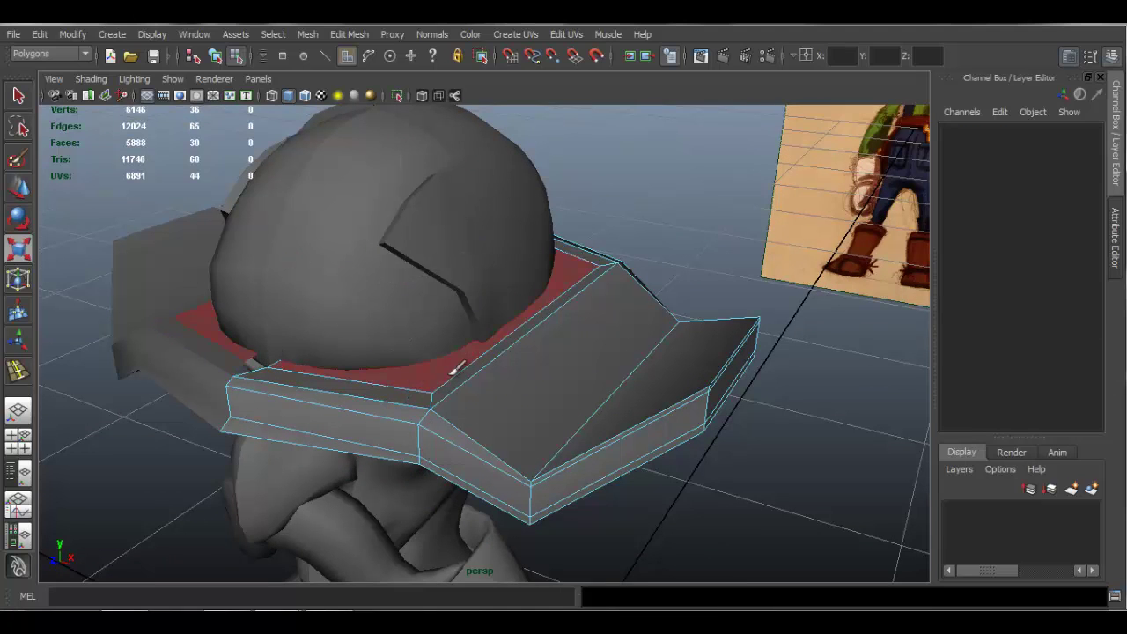
# Extrude the brim's two inner top faces straight up past the top of the head to form a tall crown.
pyautogui.click(448, 352)
pyautogui.keyDown('alt'); pyautogui.moveTo(451, 350); pyautogui.dragTo(395, 322); pyautogui.keyUp('alt')
pyautogui.hotkey('ctrl', 'e')
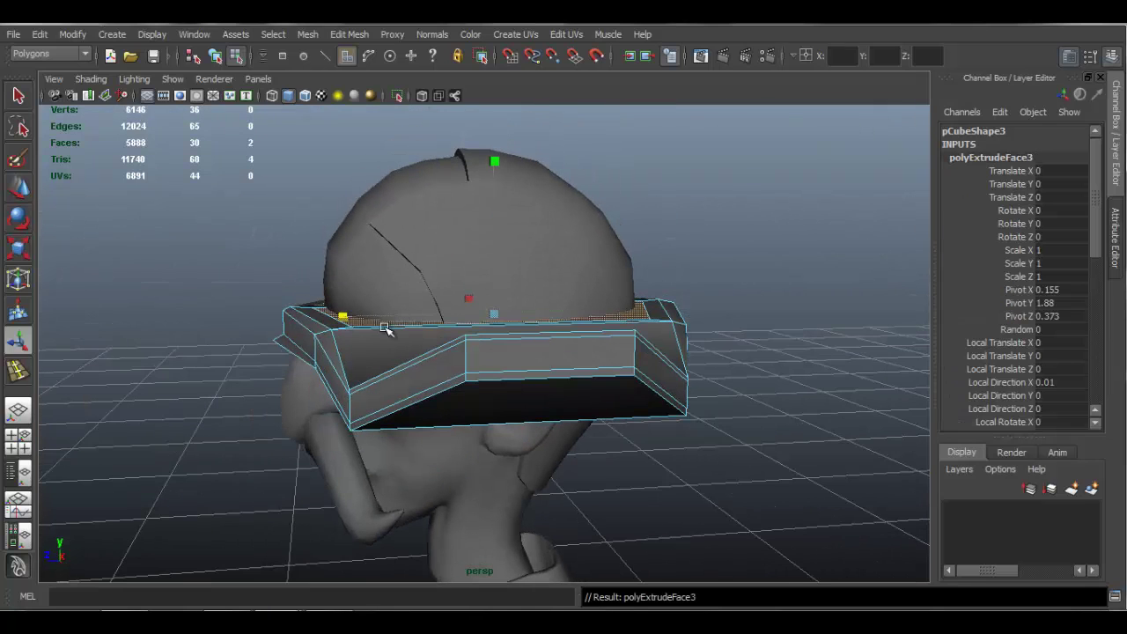
pyautogui.moveTo(501, 220); pyautogui.dragTo(507, 53)
# Delete the inner wall faces running along the mirror seam of the extruded crown.
pyautogui.keyDown('alt'); pyautogui.moveTo(455, 184); pyautogui.dragTo(488, 327); pyautogui.keyUp('alt')
pyautogui.moveTo(478, 294); pyautogui.dragTo(423, 234, button='right')
pyautogui.click(422, 214)
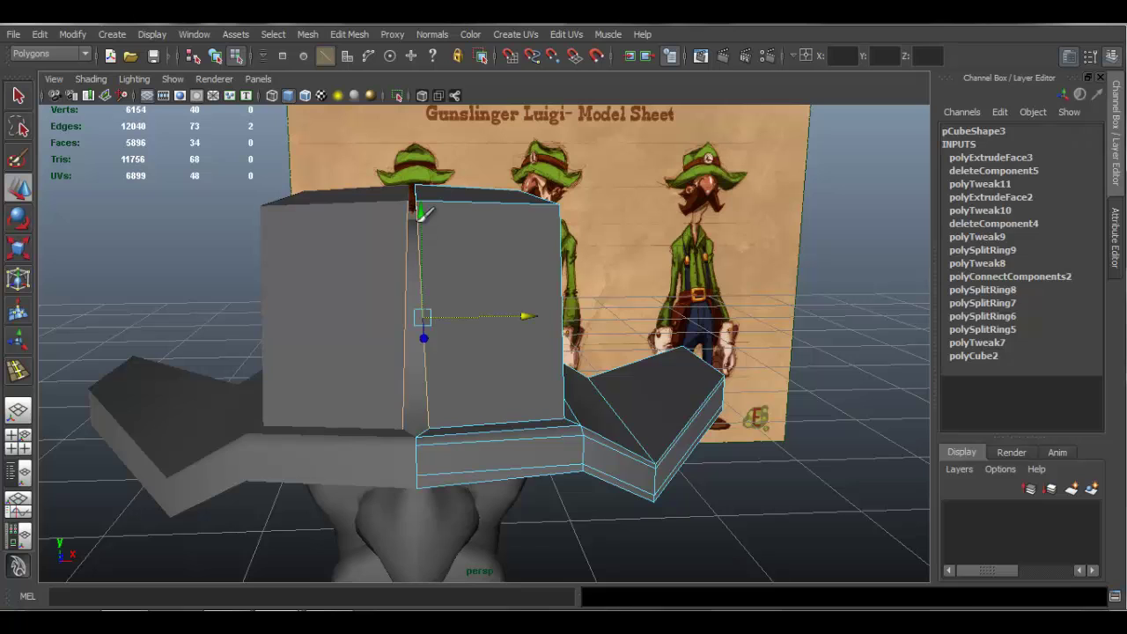
pyautogui.keyDown('alt'); pyautogui.moveTo(462, 314); pyautogui.dragTo(464, 328); pyautogui.keyUp('alt')
pyautogui.click(423, 220)
pyautogui.keyDown('alt'); pyautogui.moveTo(438, 305); pyautogui.dragTo(531, 251); pyautogui.keyUp('alt')
pyautogui.press('F11')
pyautogui.click(464, 279)
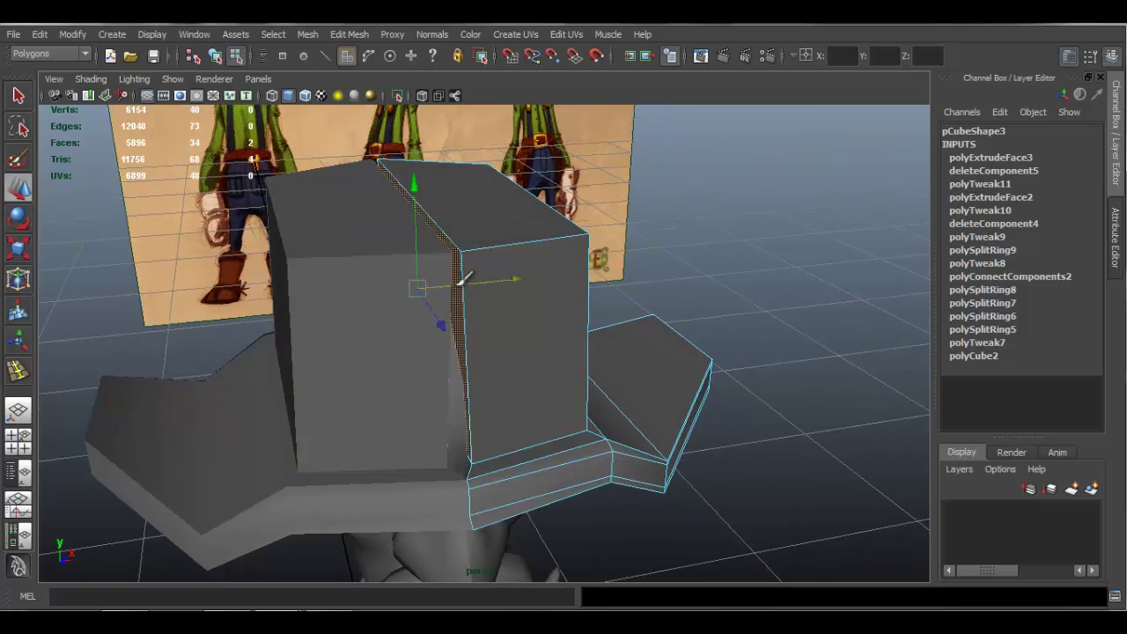
pyautogui.press('Delete')
# Select the open border edge loop along the hat's mirror seam and align it in X to close the gap.
pyautogui.moveTo(501, 230); pyautogui.dragTo(491, 194, button='right')
pyautogui.doubleClick(464, 234)
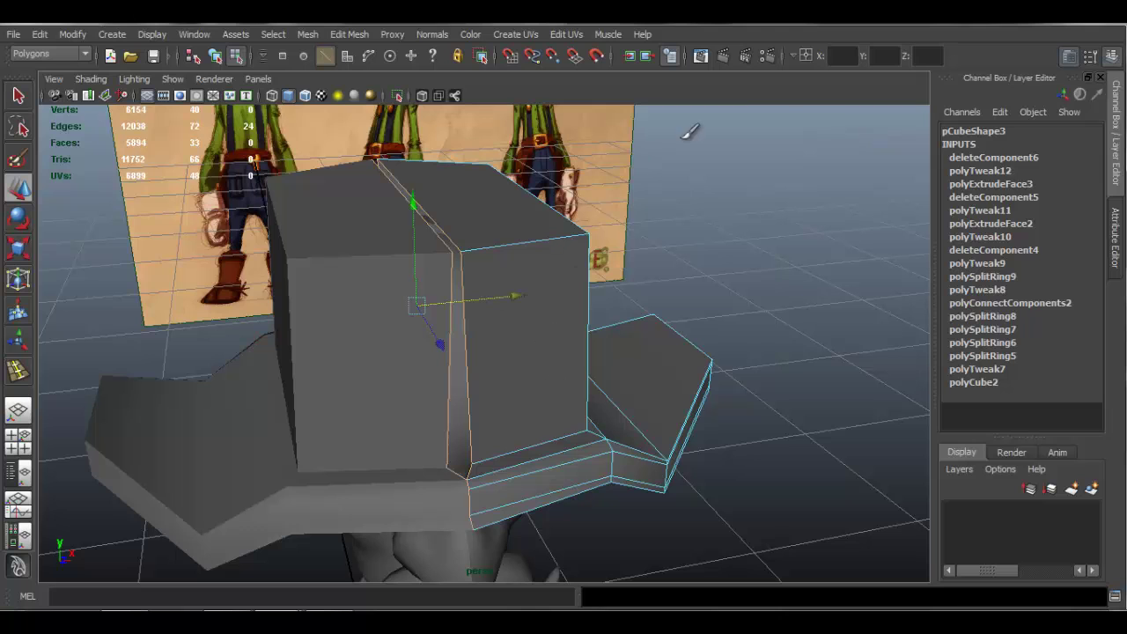
pyautogui.press('Return')
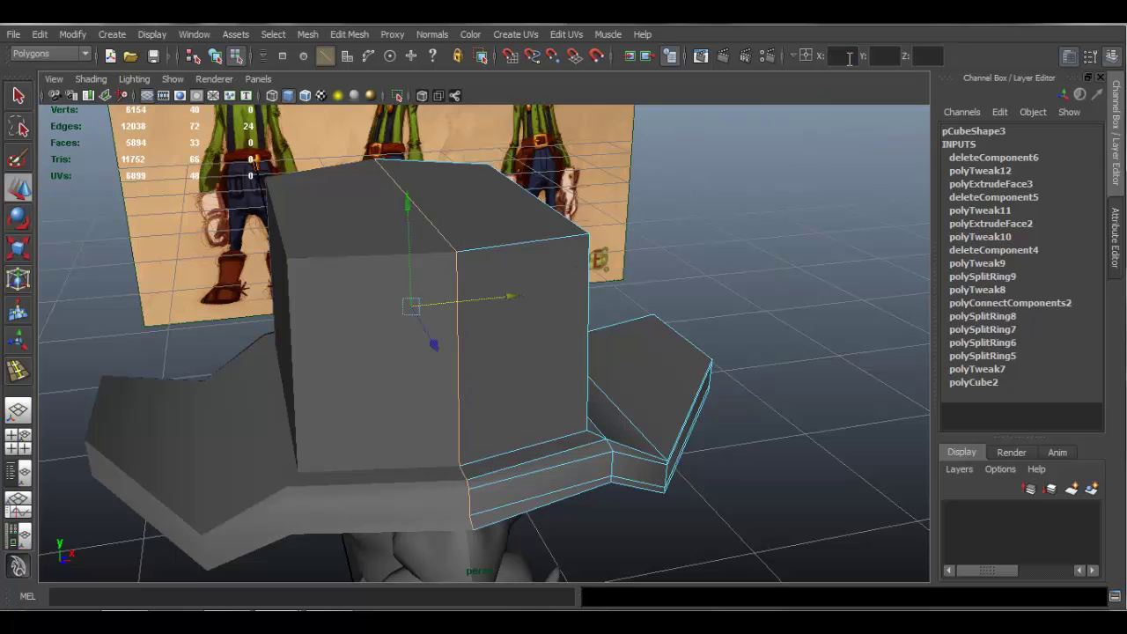
# Move the crown's outer top edge inward so the sides taper towards the top.
pyautogui.keyDown('alt'); pyautogui.moveTo(451, 316); pyautogui.dragTo(385, 304); pyautogui.keyUp('alt')
pyautogui.click(537, 196)
pyautogui.keyDown('alt'); pyautogui.moveTo(537, 196); pyautogui.dragTo(499, 266); pyautogui.keyUp('alt')
pyautogui.keyDown('alt'); pyautogui.moveTo(472, 316); pyautogui.dragTo(395, 273); pyautogui.keyUp('alt')
pyautogui.moveTo(389, 280)
pyautogui.mouseDown(button='right')
pyautogui.moveTo(433, 252)
pyautogui.moveTo(397, 275)
pyautogui.mouseUp(button='right')
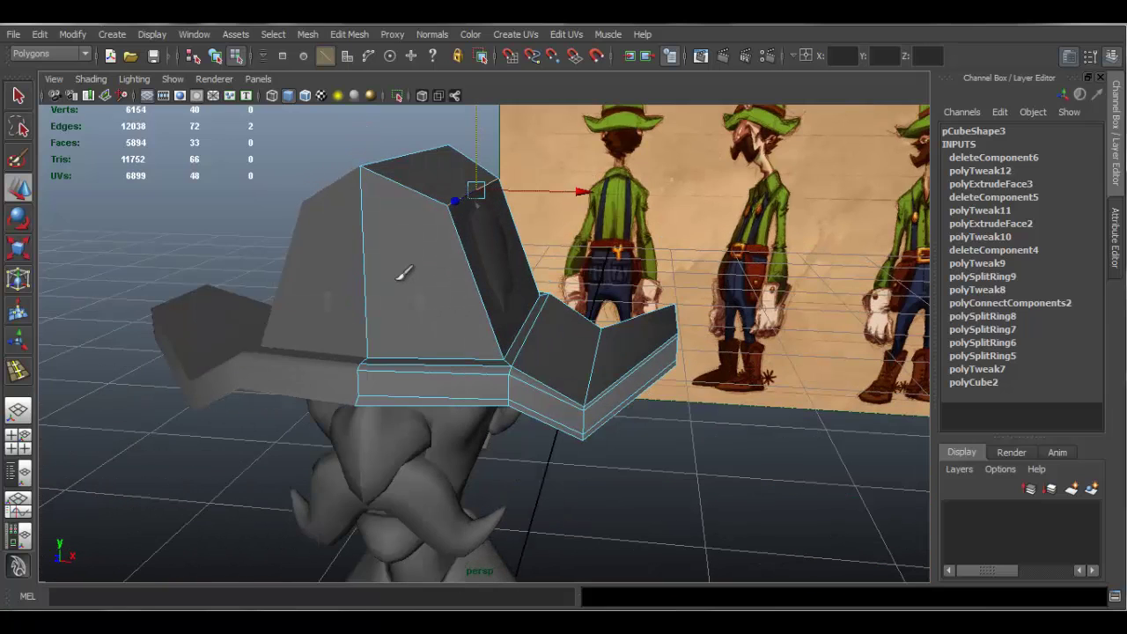
# Insert a horizontal edge loop around the middle of the crown and move its side edge slightly outward.
pyautogui.click(334, 33)
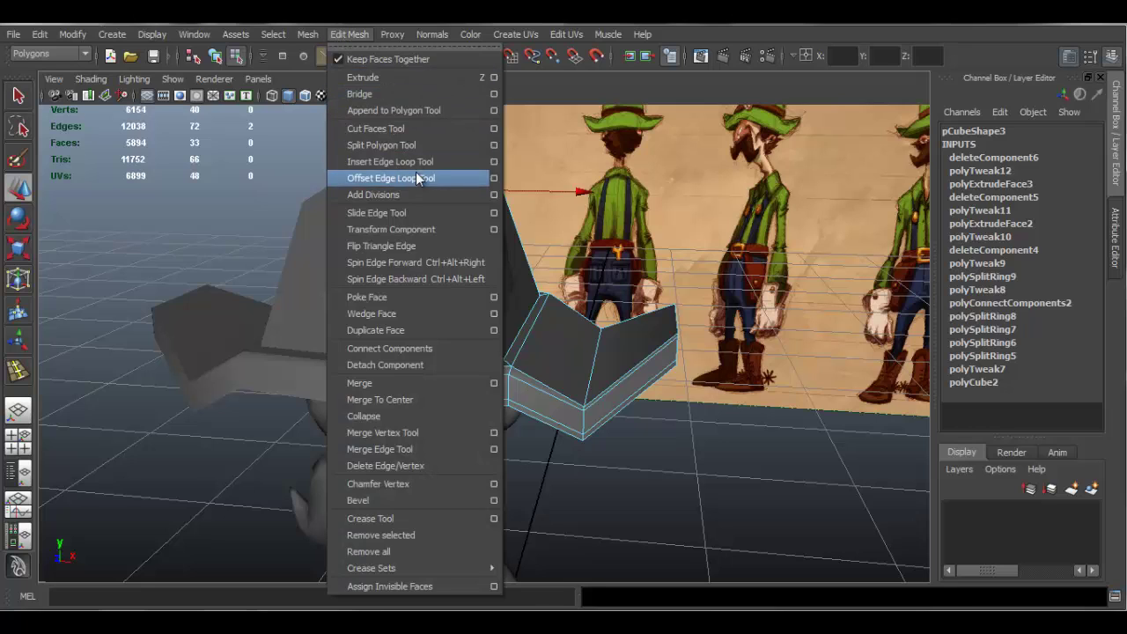
pyautogui.click(416, 162)
pyautogui.moveTo(468, 253); pyautogui.dragTo(491, 297)
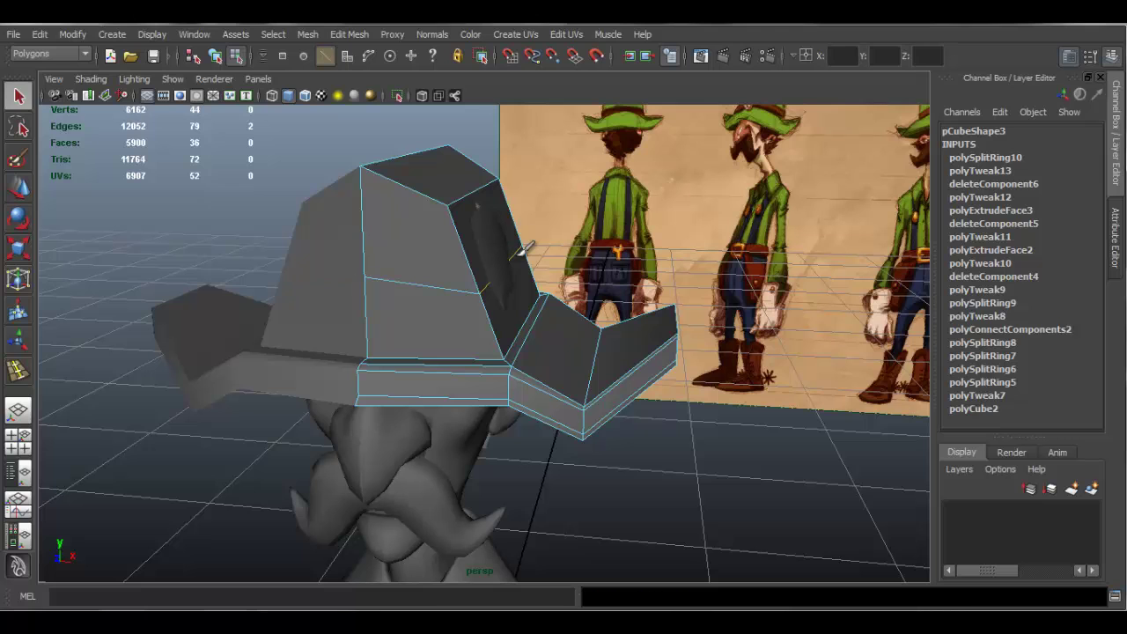
pyautogui.press('w')
pyautogui.moveTo(614, 255); pyautogui.dragTo(620, 254)
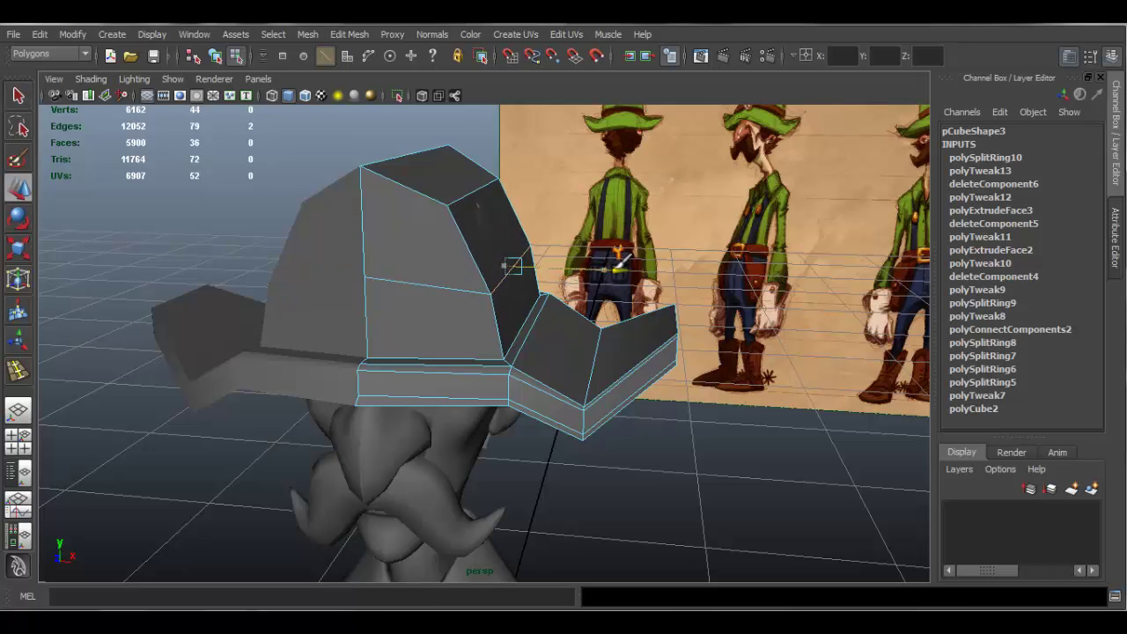
pyautogui.keyDown('alt'); pyautogui.moveTo(550, 231); pyautogui.dragTo(565, 249); pyautogui.keyUp('alt')
# Scale the crown's top narrower from front to back and fine-tune the middle loop's side edge in the same direction.
pyautogui.keyDown('alt'); pyautogui.moveTo(581, 249); pyautogui.dragTo(428, 247); pyautogui.keyUp('alt')
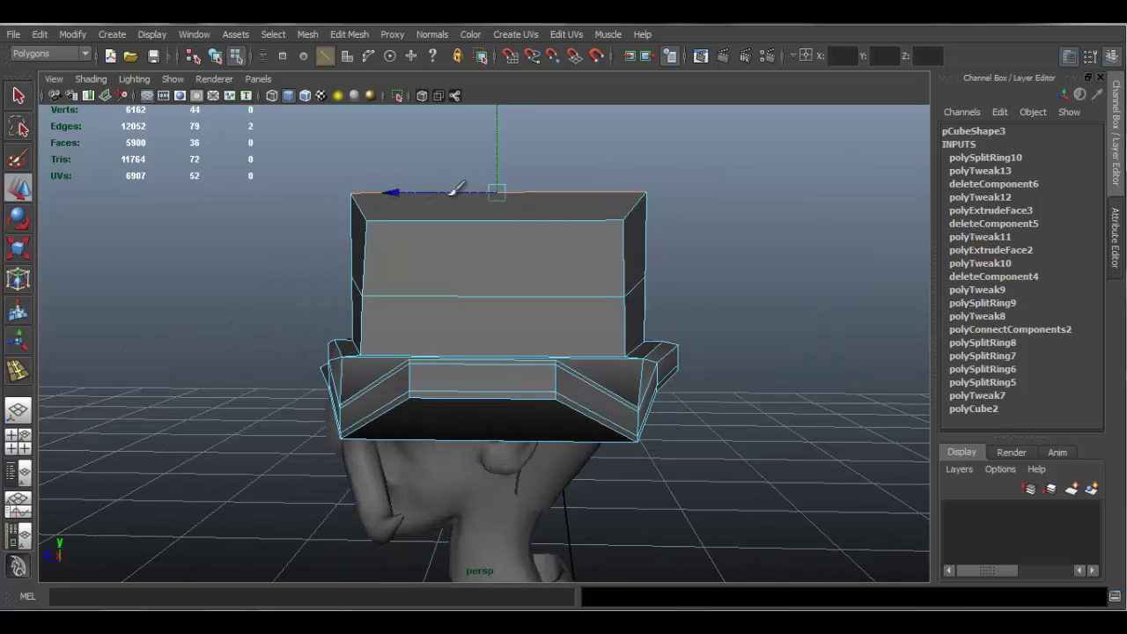
pyautogui.press('r')
pyautogui.moveTo(360, 191); pyautogui.dragTo(370, 216)
pyautogui.click(414, 220)
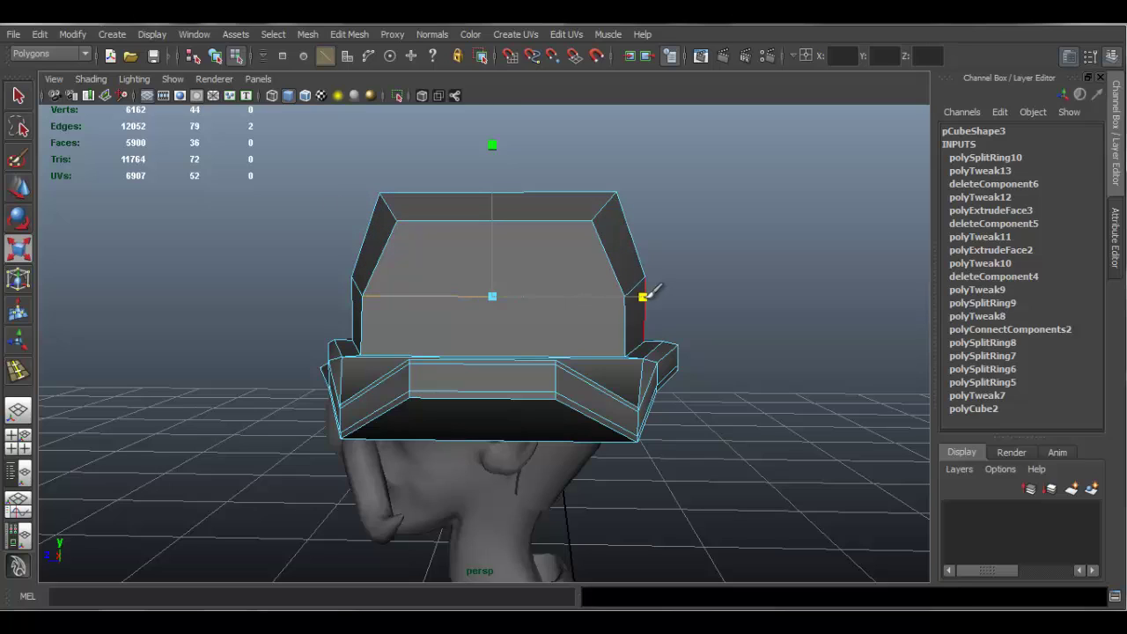
pyautogui.moveTo(632, 294); pyautogui.dragTo(647, 294)
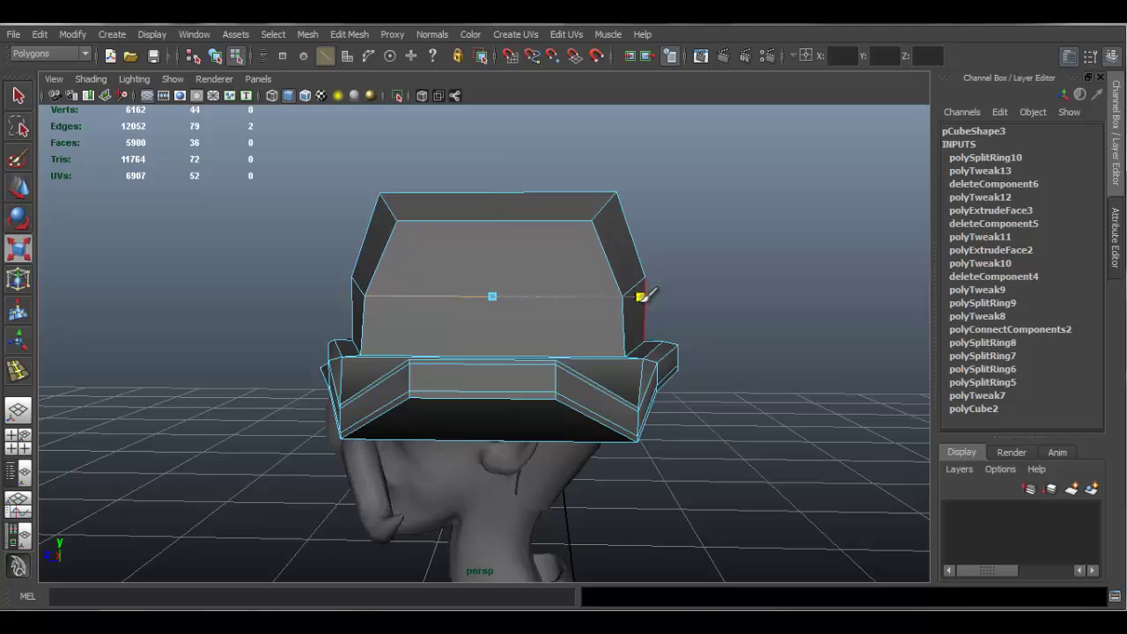
# Preview the hat smoothed and examine the crown and brim shape from several angles.
pyautogui.keyDown('alt'); pyautogui.moveTo(418, 280); pyautogui.dragTo(516, 315); pyautogui.keyUp('alt')
pyautogui.press('3')
pyautogui.keyDown('alt'); pyautogui.moveTo(515, 265); pyautogui.dragTo(385, 278); pyautogui.keyUp('alt')
pyautogui.keyDown('alt'); pyautogui.moveTo(452, 262); pyautogui.dragTo(432, 313); pyautogui.keyUp('alt')
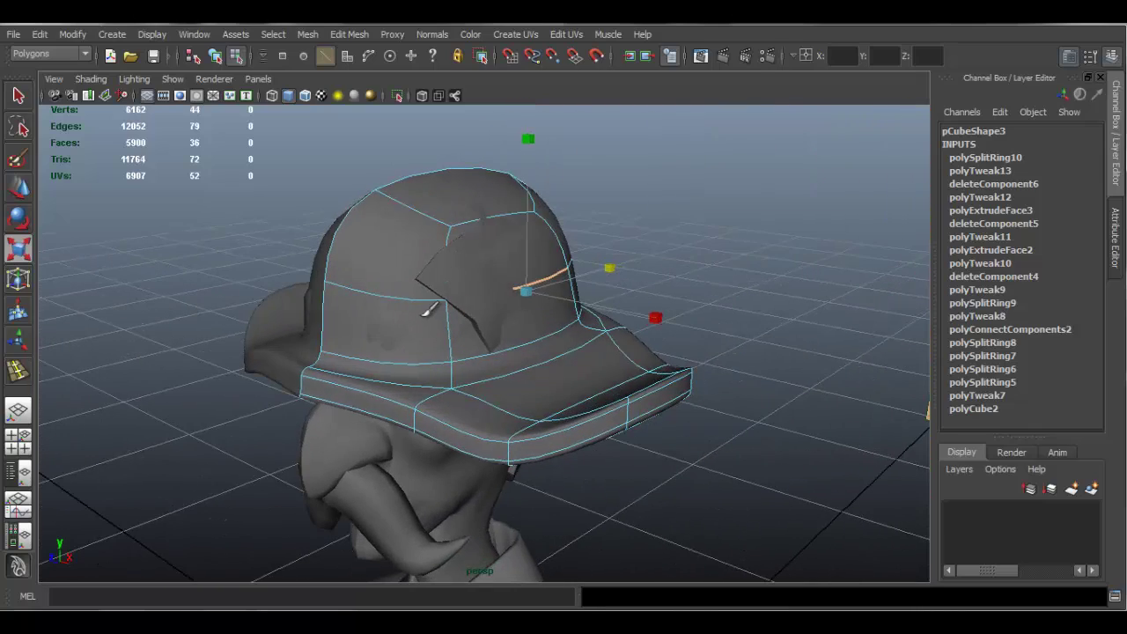
pyautogui.press('1')
pyautogui.press('3')
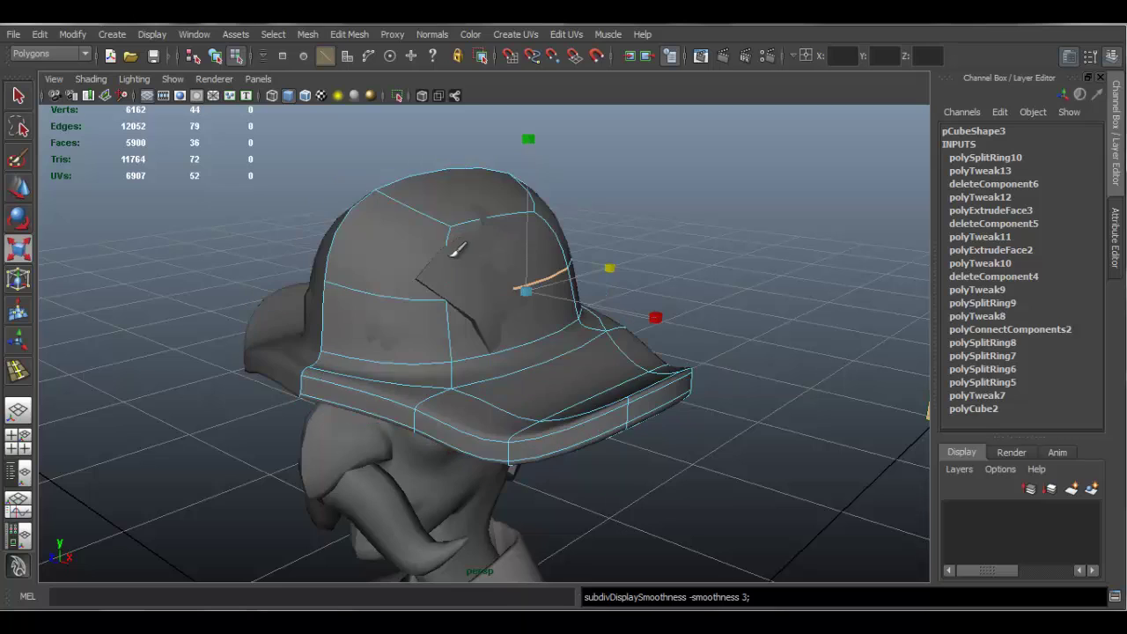
# Try to insert another edge loop through the crown of the smoothed hat.
pyautogui.keyDown('alt'); pyautogui.moveTo(432, 283); pyautogui.dragTo(398, 226); pyautogui.keyUp('alt')
pyautogui.click(334, 27)
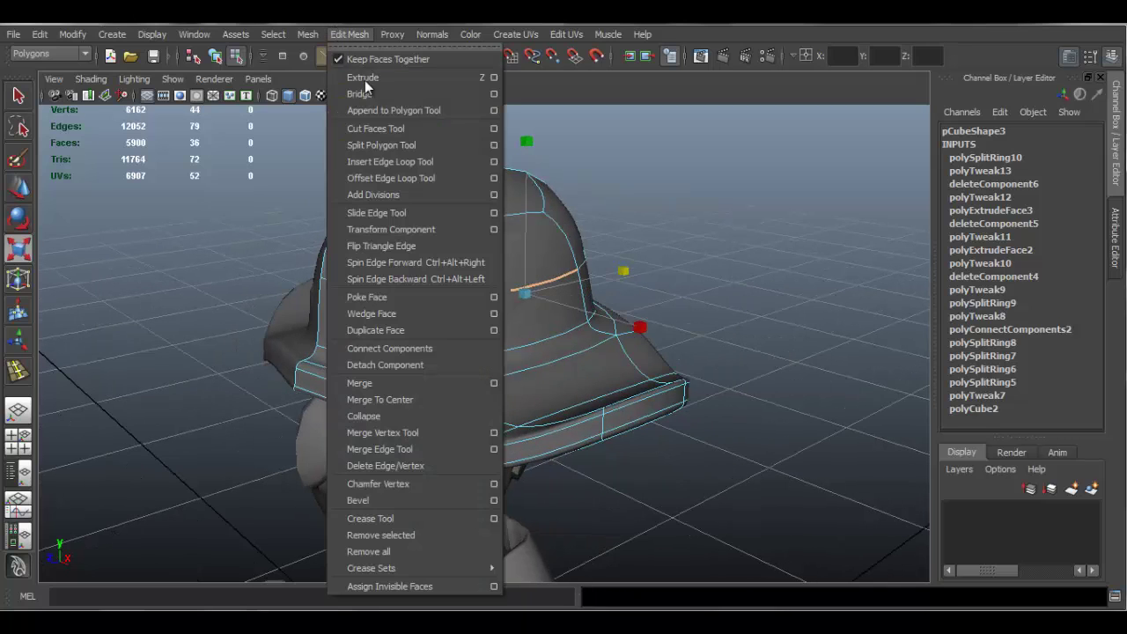
pyautogui.click(406, 164)
pyautogui.moveTo(444, 223); pyautogui.dragTo(390, 241)
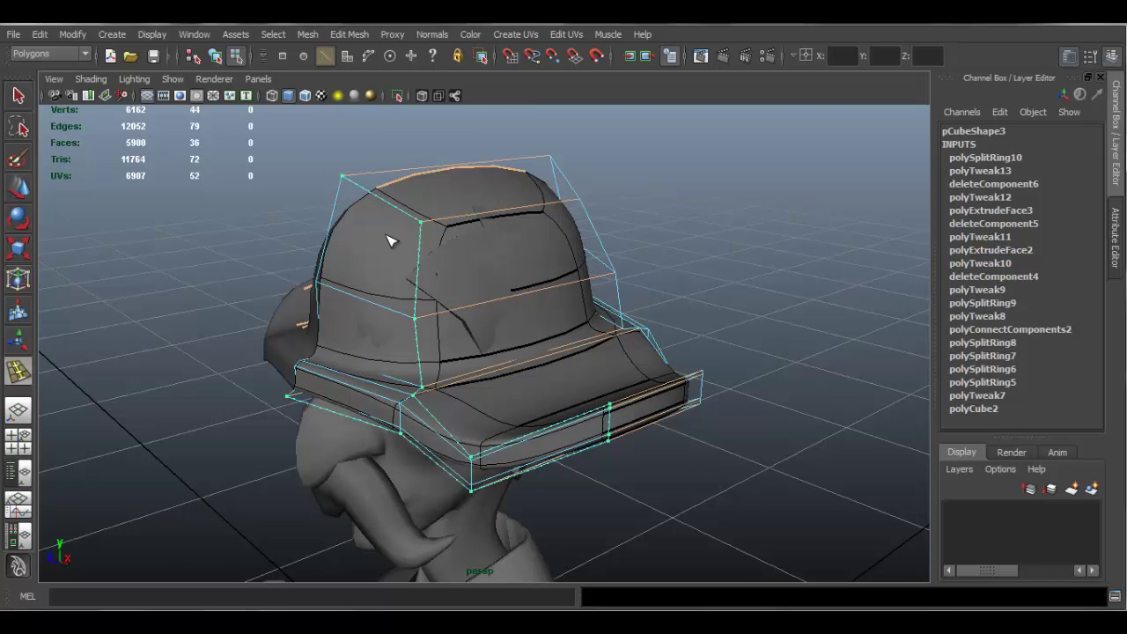
pyautogui.click(434, 227)
pyautogui.keyDown('alt'); pyautogui.moveTo(499, 252); pyautogui.dragTo(588, 249); pyautogui.keyUp('alt')
pyautogui.press('q')
pyautogui.hotkey('ctrl', 'z')
# Select both halves of the hat as objects and isolate them in the view.
pyautogui.keyDown('alt'); pyautogui.moveTo(470, 322); pyautogui.dragTo(443, 243); pyautogui.keyUp('alt')
pyautogui.moveTo(438, 211); pyautogui.dragTo(504, 191, button='right')
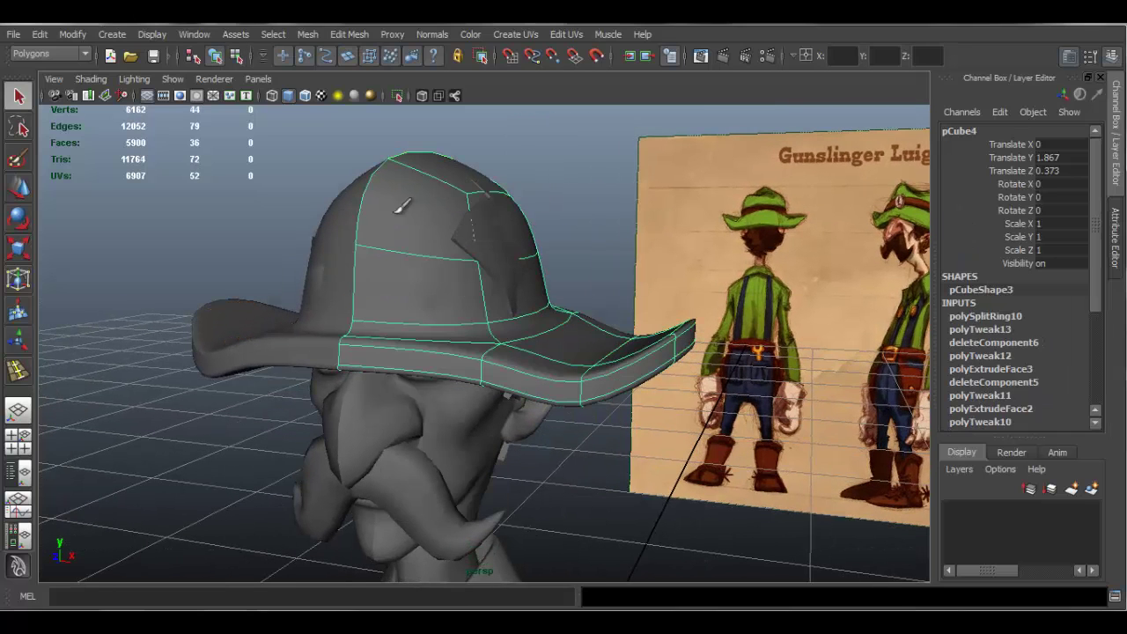
pyautogui.keyDown('shift'); pyautogui.click(341, 233); pyautogui.keyUp('shift')
pyautogui.click(398, 95)
pyautogui.keyDown('alt'); pyautogui.moveTo(397, 171); pyautogui.dragTo(502, 282); pyautogui.keyUp('alt')
# Show the hat unsmoothed and select the two central faces on its underside.
pyautogui.press('1')
pyautogui.click(475, 246)
pyautogui.moveTo(482, 243); pyautogui.dragTo(476, 287, button='right')
pyautogui.click(523, 296)
pyautogui.moveTo(523, 297)
pyautogui.keyDown('alt'); pyautogui.mouseDown()
pyautogui.moveTo(519, 356)
pyautogui.moveTo(526, 266)
pyautogui.mouseUp(); pyautogui.keyUp('alt')
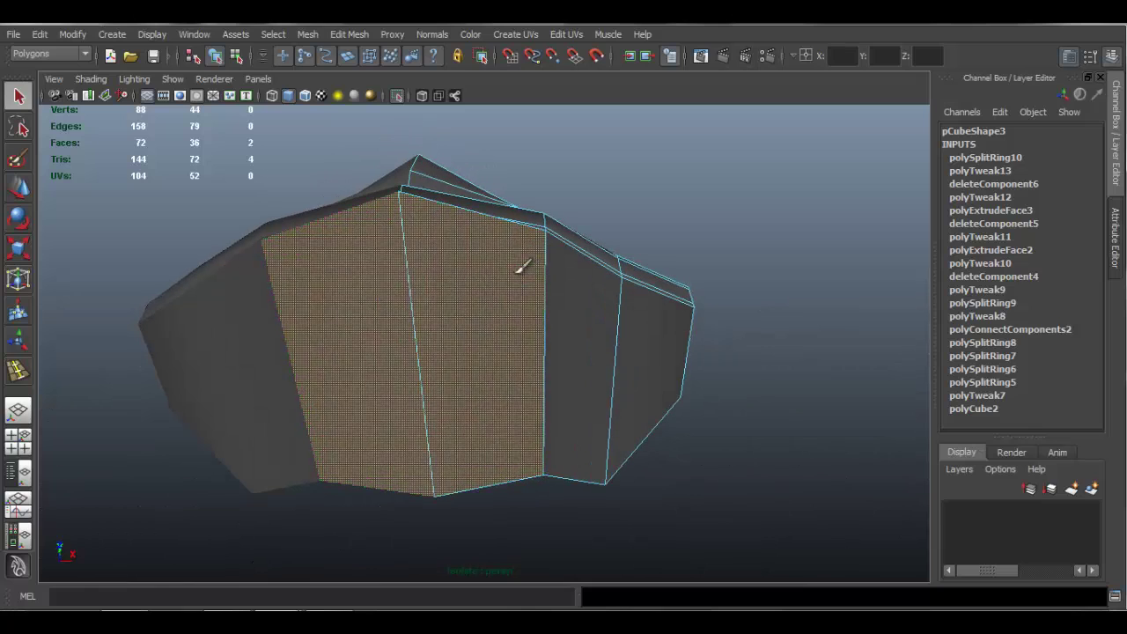
# Try to scale the selected central underside faces of the hat.
pyautogui.press('w')
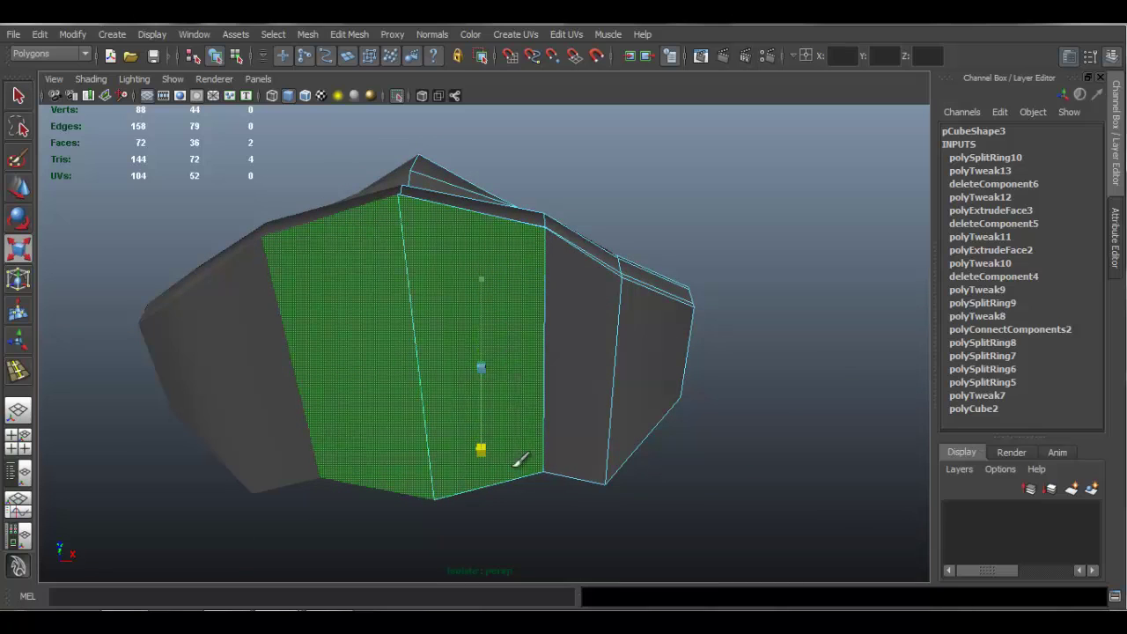
pyautogui.keyDown('alt'); pyautogui.moveTo(534, 414); pyautogui.dragTo(650, 261); pyautogui.keyUp('alt')
pyautogui.hotkey('ctrl', 'z')
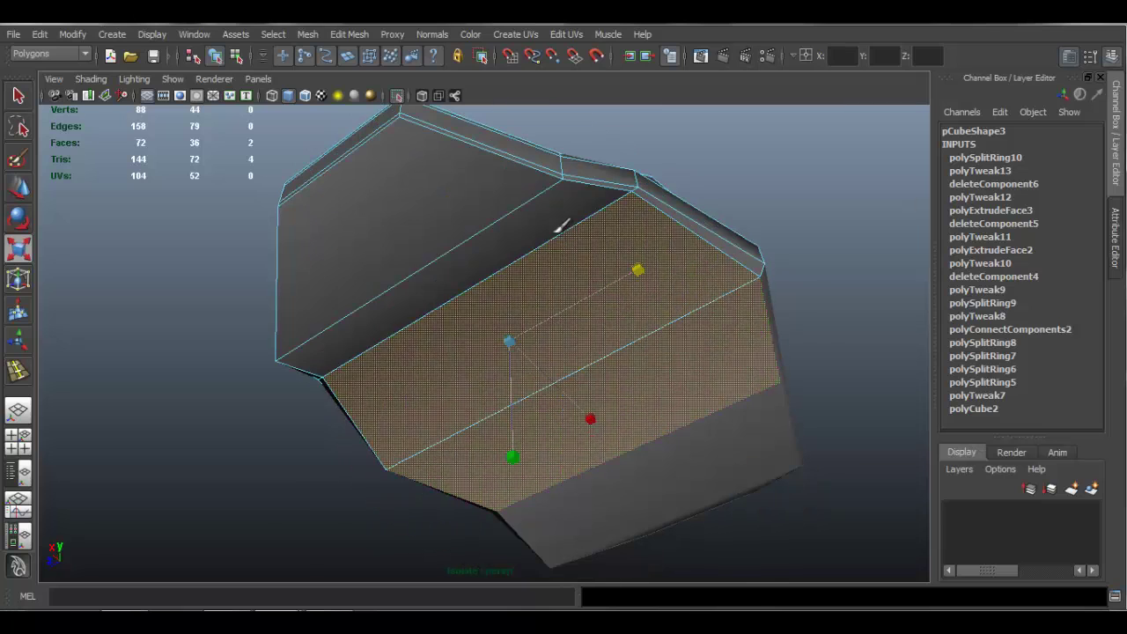
pyautogui.hotkey('ctrl', 'z')
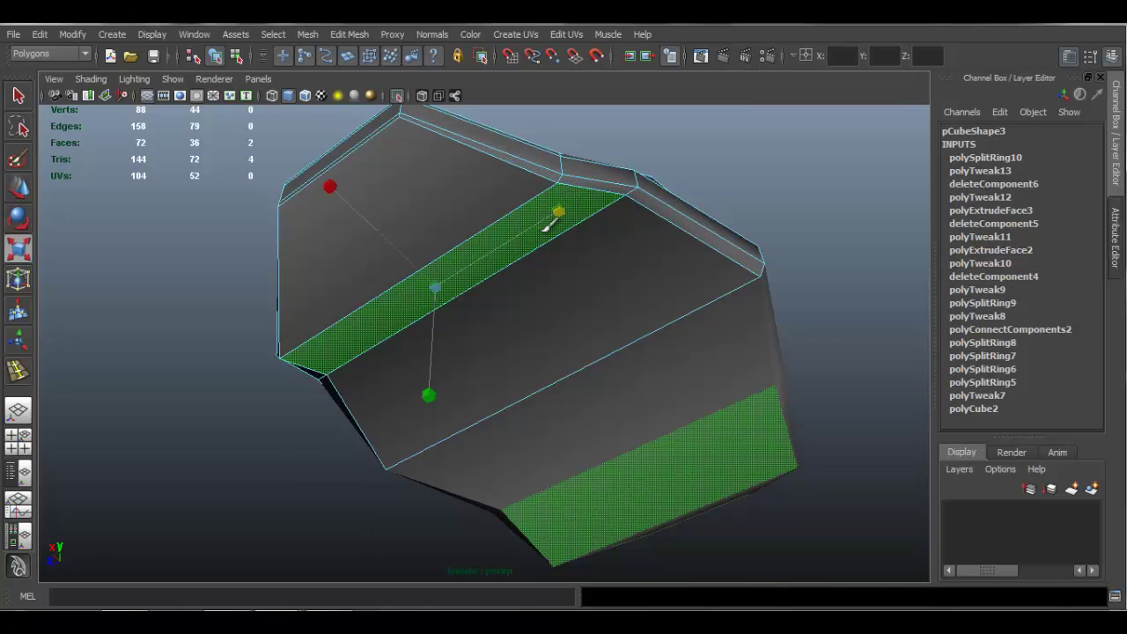
# Select the two central underside faces again and check the Reflection setting of the Scale and Move tools.
pyautogui.keyDown('alt'); pyautogui.moveTo(553, 217); pyautogui.dragTo(564, 246); pyautogui.keyUp('alt')
pyautogui.scroll(3, 584, 234)
pyautogui.click(447, 318)
pyautogui.keyDown('alt'); pyautogui.moveTo(483, 317); pyautogui.dragTo(609, 335); pyautogui.keyUp('alt')
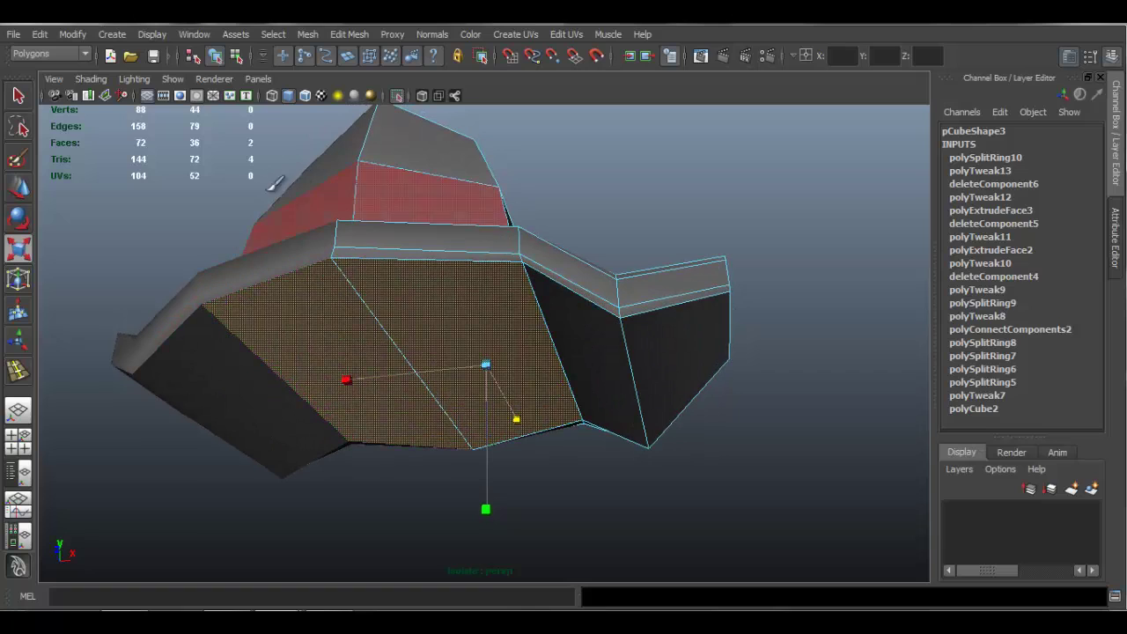
pyautogui.doubleClick(7, 252)
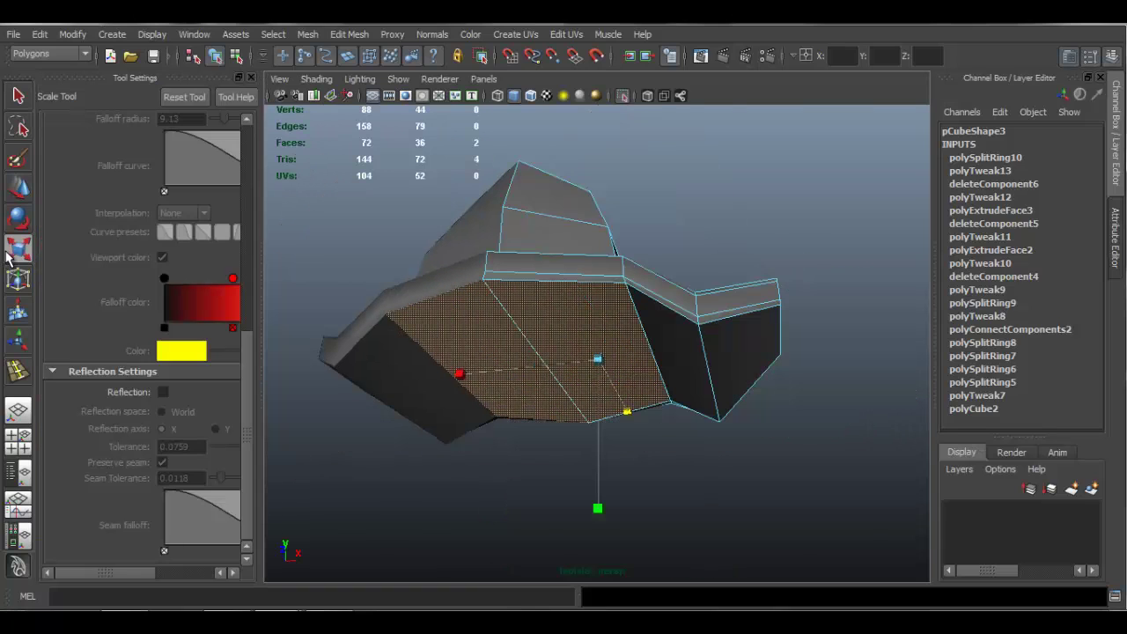
pyautogui.click(26, 187)
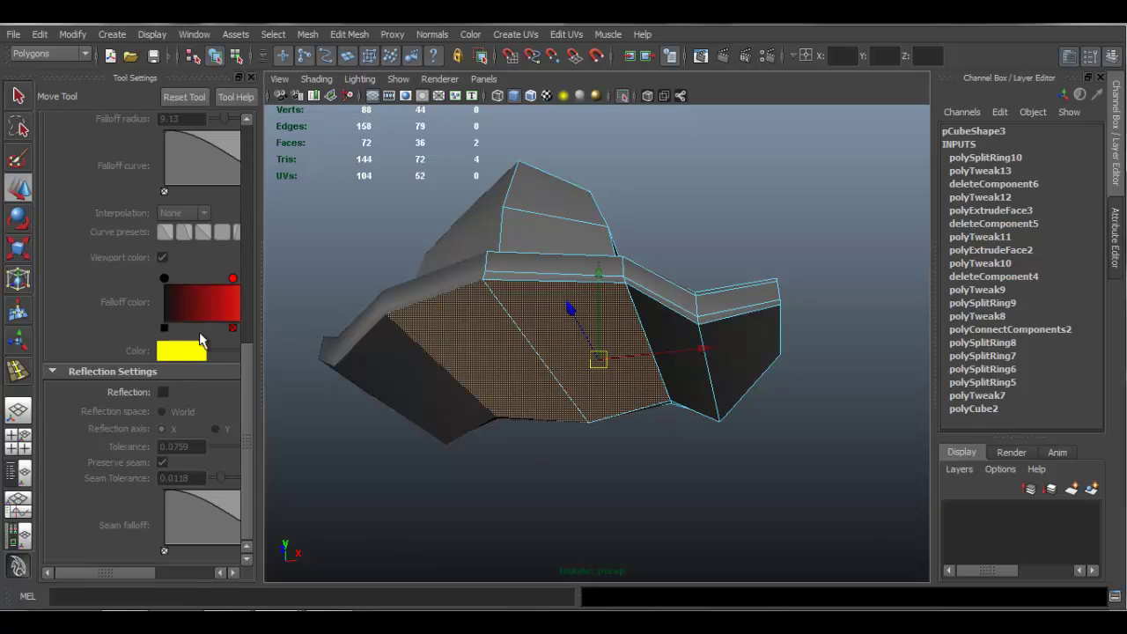
pyautogui.click(251, 77)
# Extrude the two central underside faces, shrink them inward, and extrude them again up into the crown to hollow the hat.
pyautogui.keyDown('alt'); pyautogui.moveTo(478, 290); pyautogui.dragTo(487, 291); pyautogui.keyUp('alt')
pyautogui.click(350, 34)
pyautogui.click(369, 82)
pyautogui.keyDown('alt'); pyautogui.moveTo(466, 346); pyautogui.dragTo(504, 348); pyautogui.keyUp('alt')
pyautogui.click(480, 361)
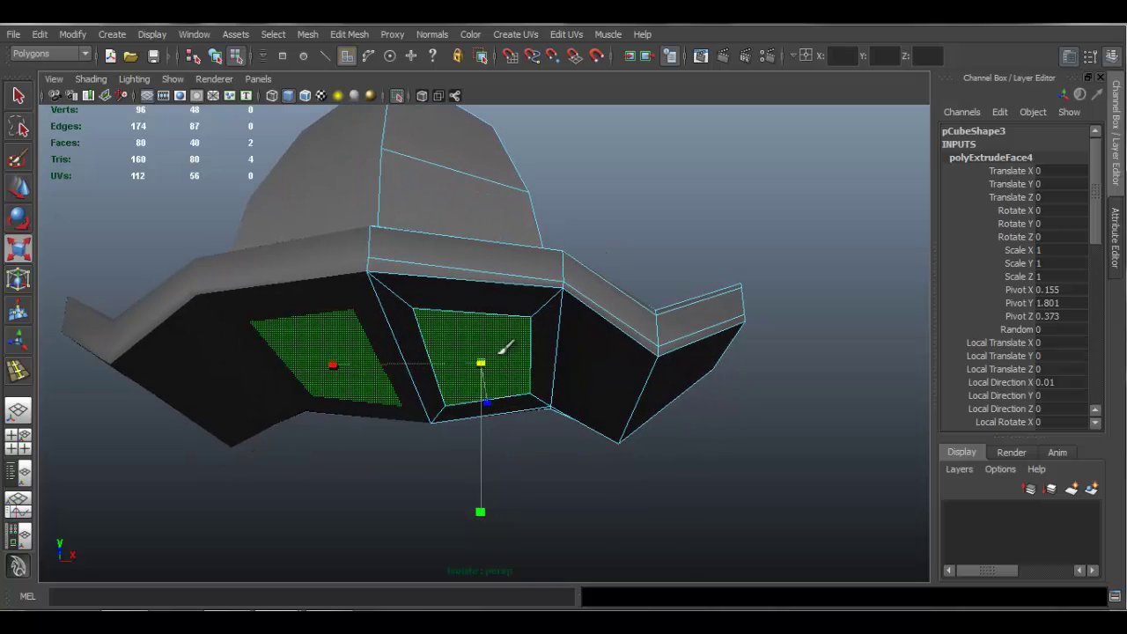
pyautogui.hotkey('ctrl', 'e')
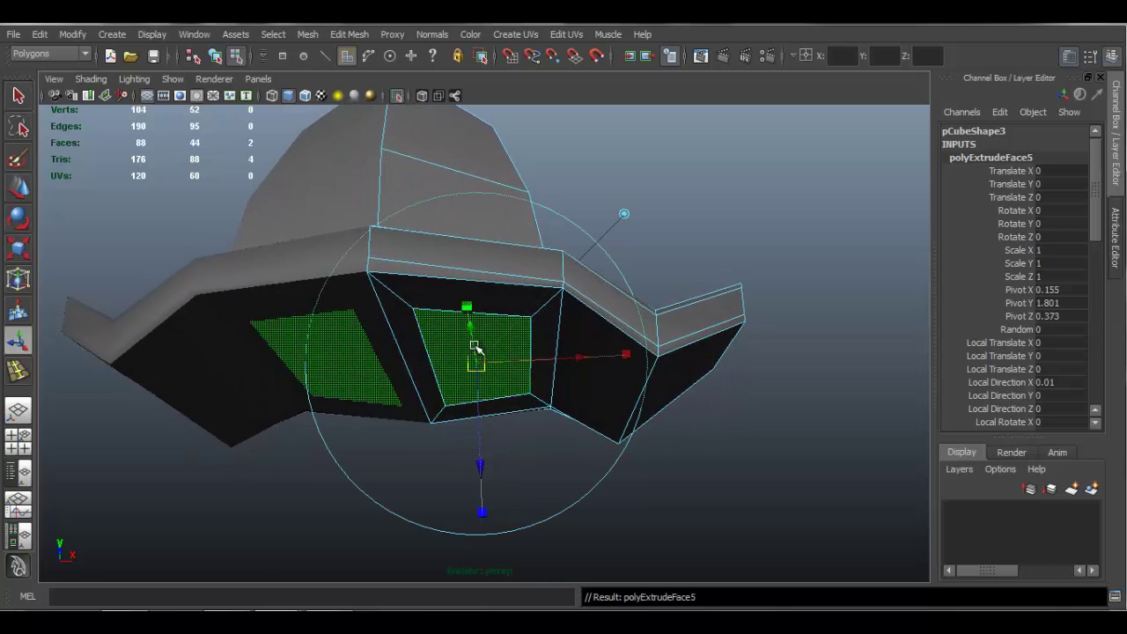
pyautogui.press('w')
# Delete the four strip and inner wall faces along the mirror seam of the hat's hollow underside.
pyautogui.keyDown('alt'); pyautogui.moveTo(478, 156); pyautogui.dragTo(358, 323); pyautogui.keyUp('alt')
pyautogui.click(404, 346)
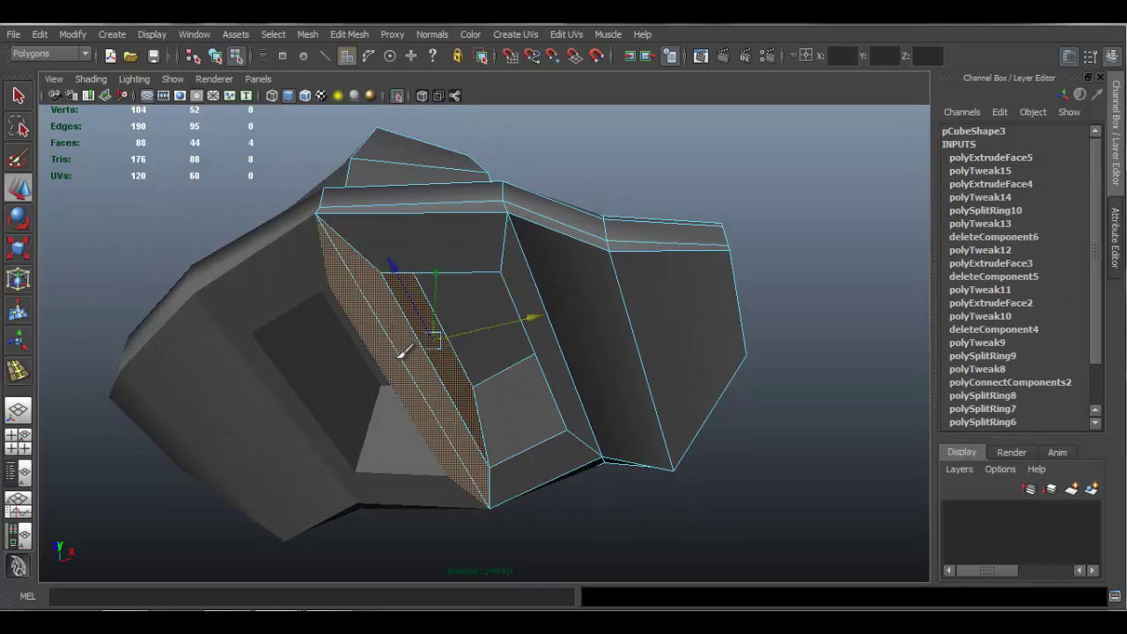
pyautogui.press('Delete')
# Select the open border edge loop along the hat's mirror seam and align it to the symmetry plane with an absolute X value.
pyautogui.keyDown('alt'); pyautogui.moveTo(432, 370); pyautogui.dragTo(539, 415); pyautogui.keyUp('alt')
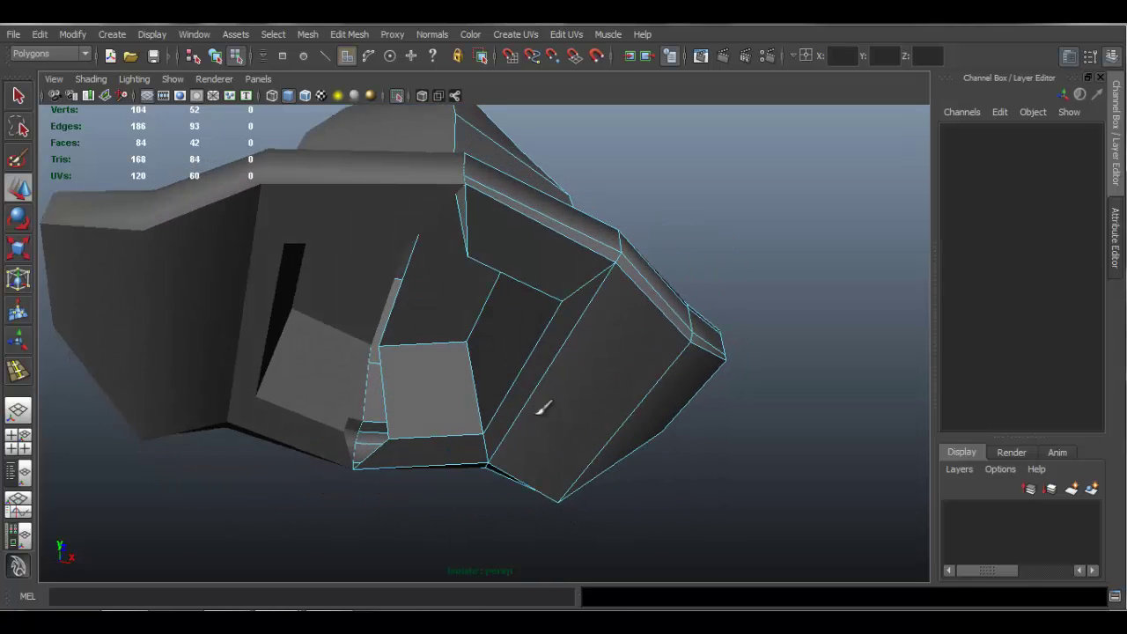
pyautogui.moveTo(528, 240); pyautogui.dragTo(454, 243, button='right')
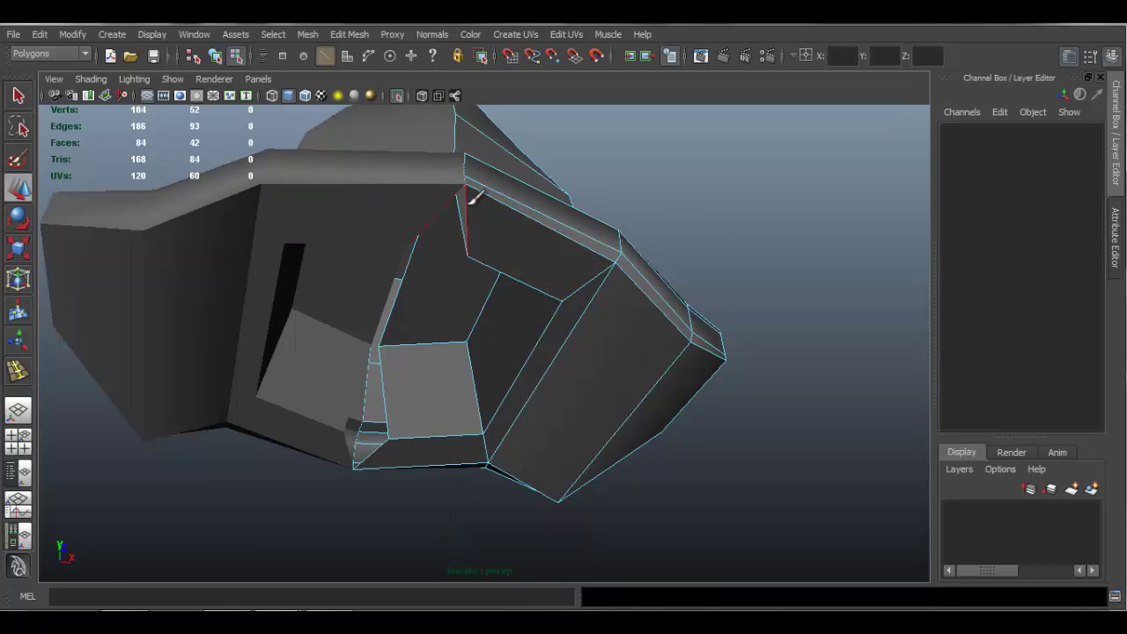
pyautogui.click(473, 198)
pyautogui.doubleClick(472, 197)
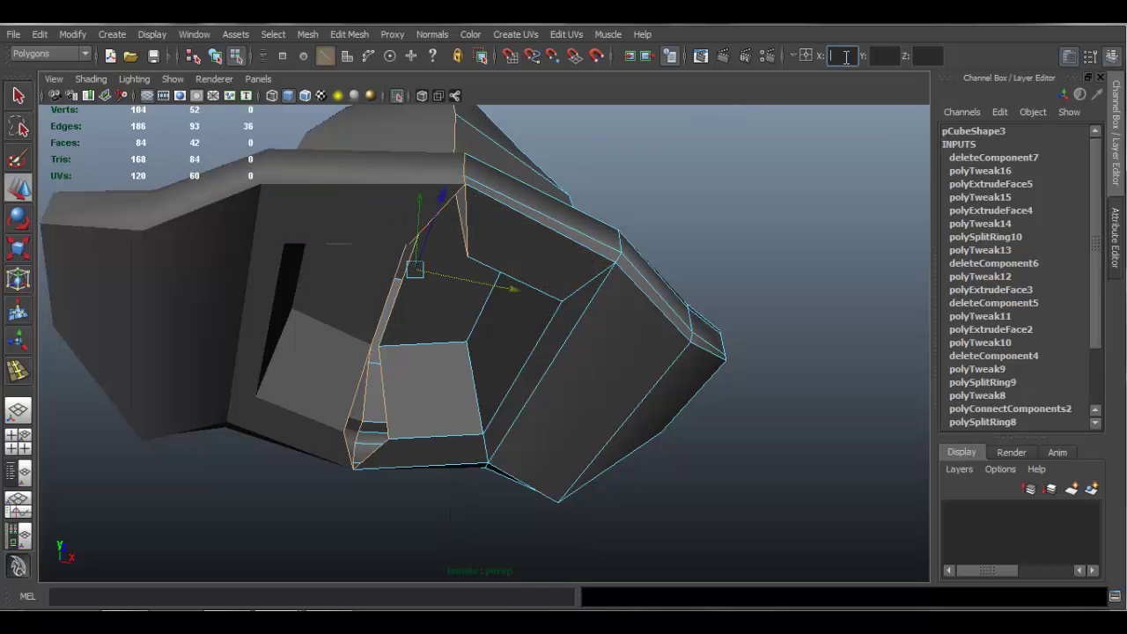
pyautogui.press('Return')
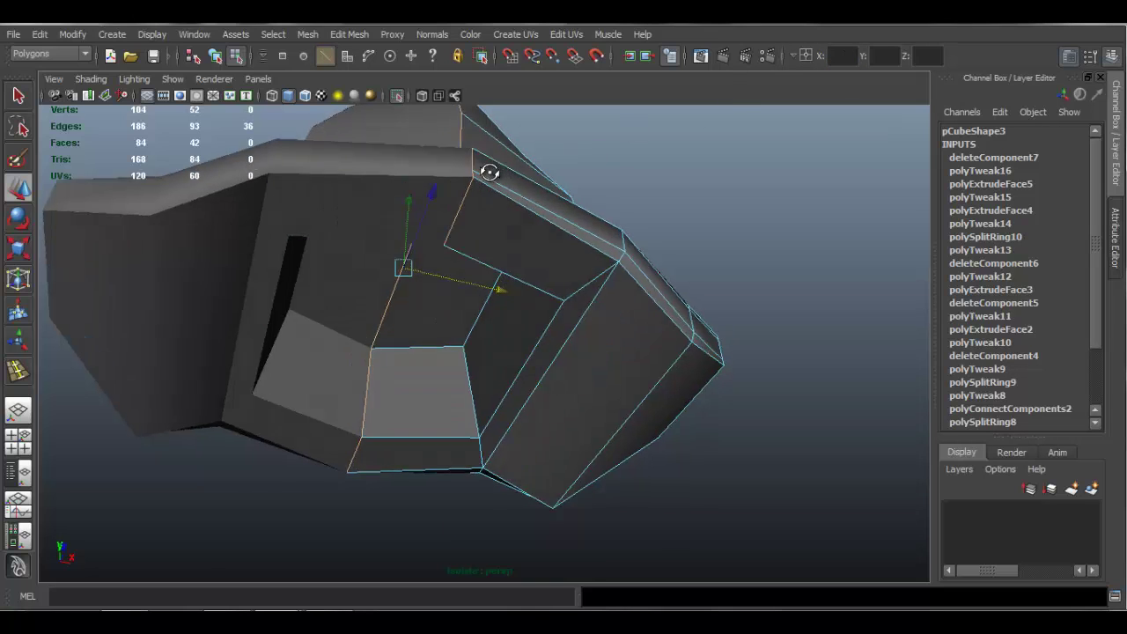
pyautogui.keyDown('alt'); pyautogui.moveTo(490, 170); pyautogui.dragTo(469, 128); pyautogui.keyUp('alt')
pyautogui.keyDown('alt'); pyautogui.moveTo(444, 206); pyautogui.dragTo(446, 234); pyautogui.keyUp('alt')
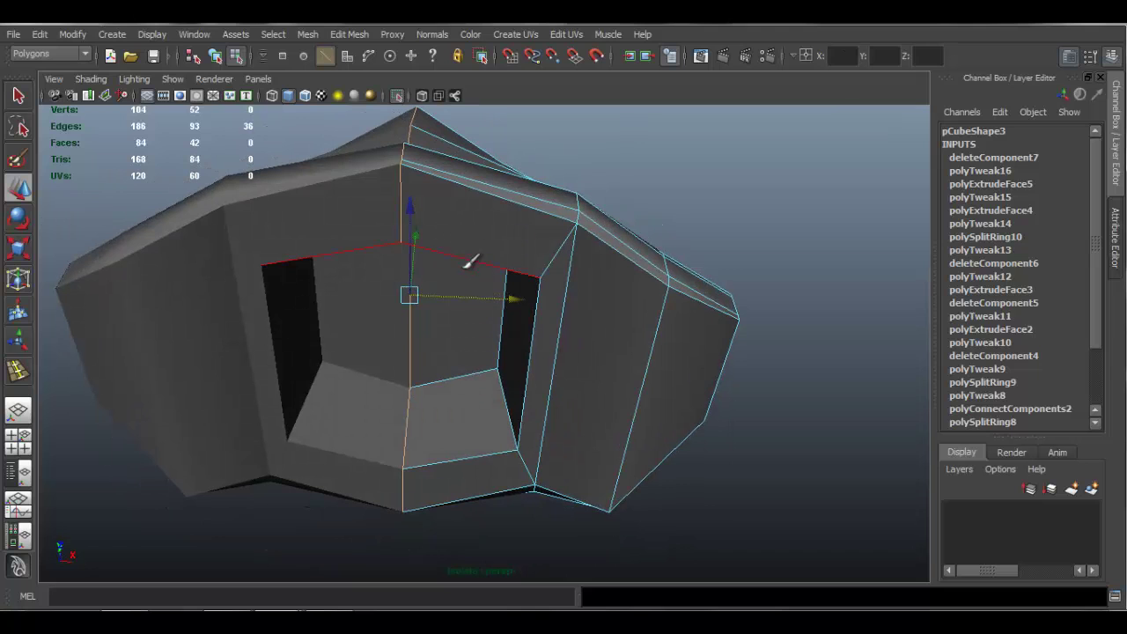
# Select the two ceiling faces of the hat's hollow, enable Reflection for the Move tool, and narrow them inward along X in wireframe.
pyautogui.moveTo(447, 323); pyautogui.dragTo(440, 365, button='right')
pyautogui.click(433, 294)
pyautogui.keyDown('alt'); pyautogui.moveTo(433, 294); pyautogui.dragTo(507, 134); pyautogui.keyUp('alt')
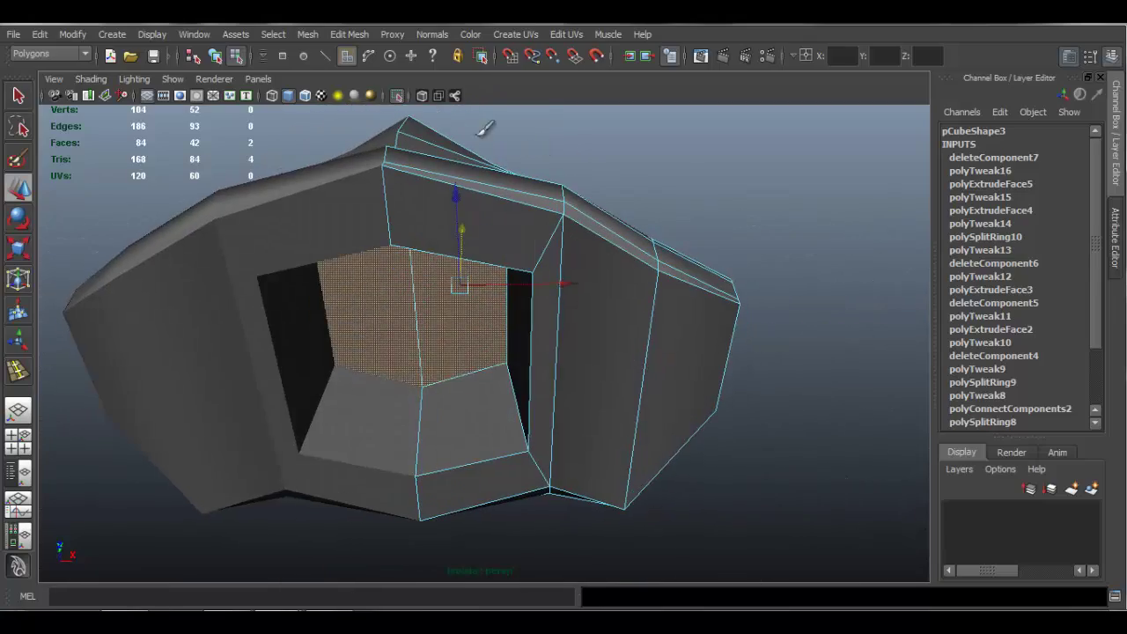
pyautogui.click(287, 95)
pyautogui.moveTo(440, 211)
pyautogui.keyDown('alt'); pyautogui.mouseDown()
pyautogui.moveTo(478, 259)
pyautogui.moveTo(440, 290)
pyautogui.moveTo(500, 249)
pyautogui.moveTo(514, 86)
pyautogui.mouseUp(); pyautogui.keyUp('alt')
pyautogui.keyDown('alt'); pyautogui.moveTo(485, 206); pyautogui.dragTo(579, 207); pyautogui.keyUp('alt')
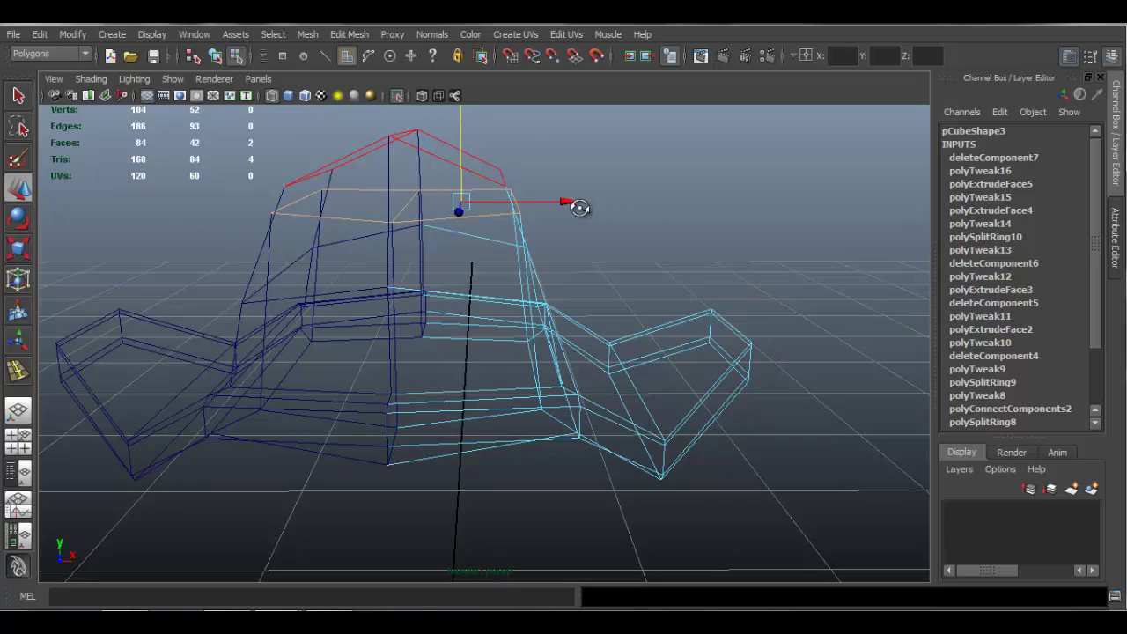
pyautogui.doubleClick(21, 187)
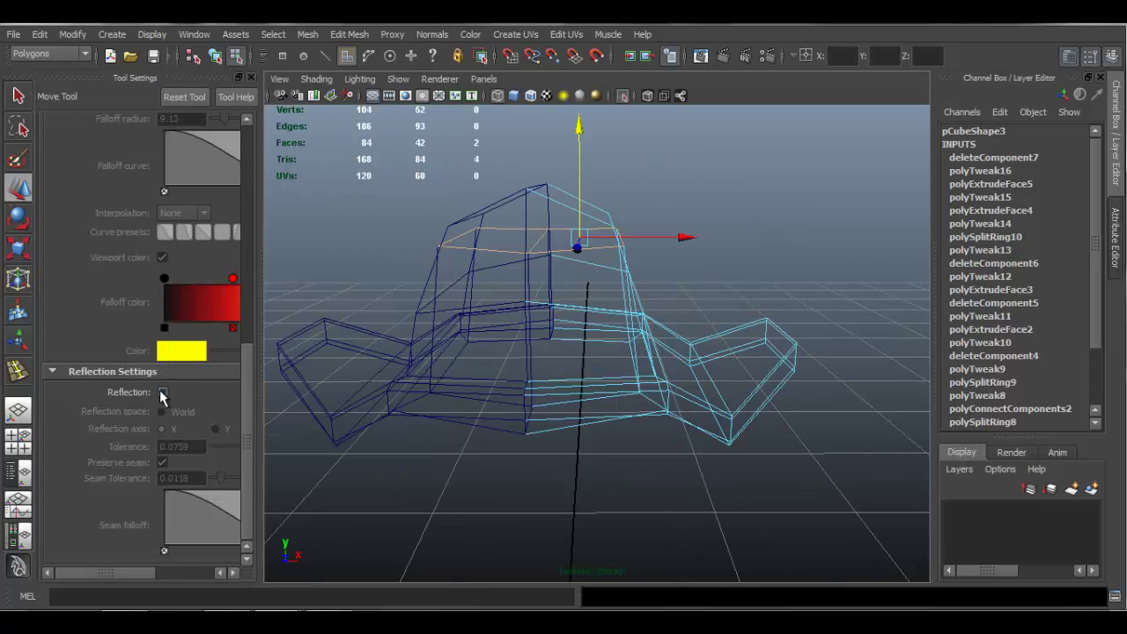
pyautogui.click(163, 392)
pyautogui.click(252, 78)
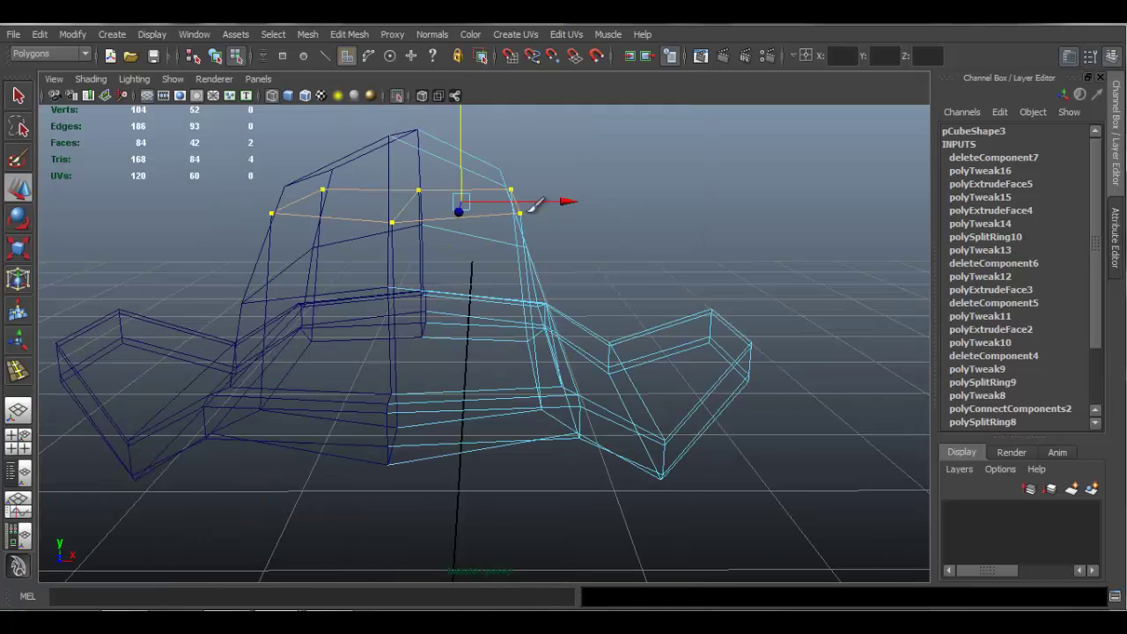
pyautogui.moveTo(573, 212); pyautogui.dragTo(510, 206)
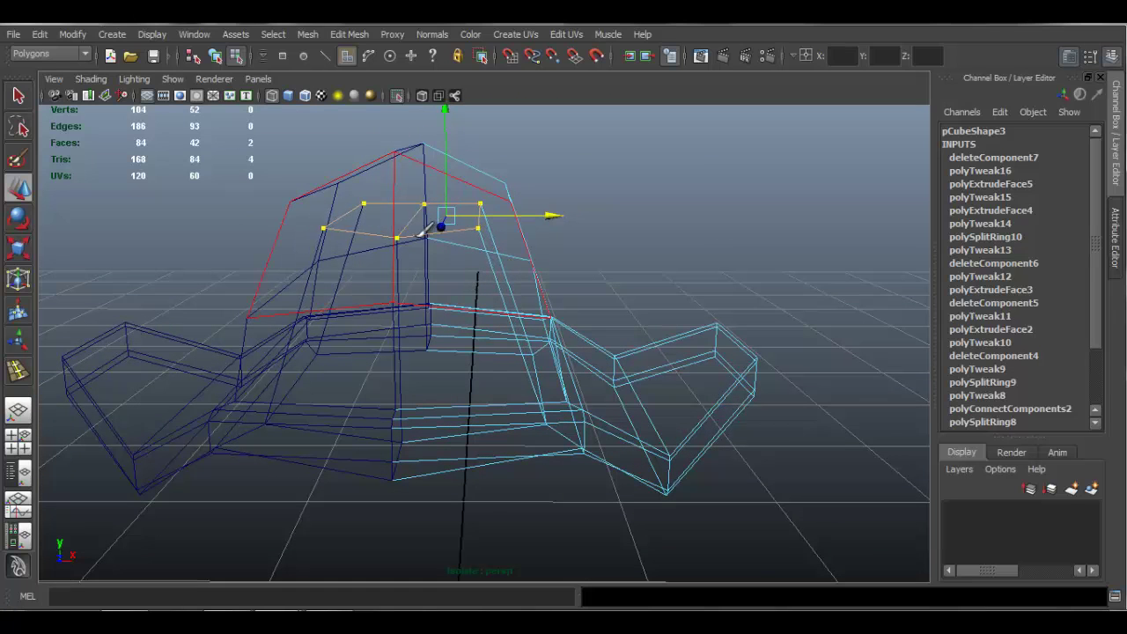
# Raise the center seam edge of the hollow's ceiling to follow the peaked crown.
pyautogui.press('F10')
pyautogui.keyDown('alt'); pyautogui.moveTo(416, 249); pyautogui.dragTo(421, 191); pyautogui.keyUp('alt')
pyautogui.click(433, 261)
pyautogui.moveTo(425, 117); pyautogui.dragTo(410, 76)
pyautogui.keyDown('alt'); pyautogui.moveTo(476, 199); pyautogui.dragTo(484, 197); pyautogui.keyUp('alt')
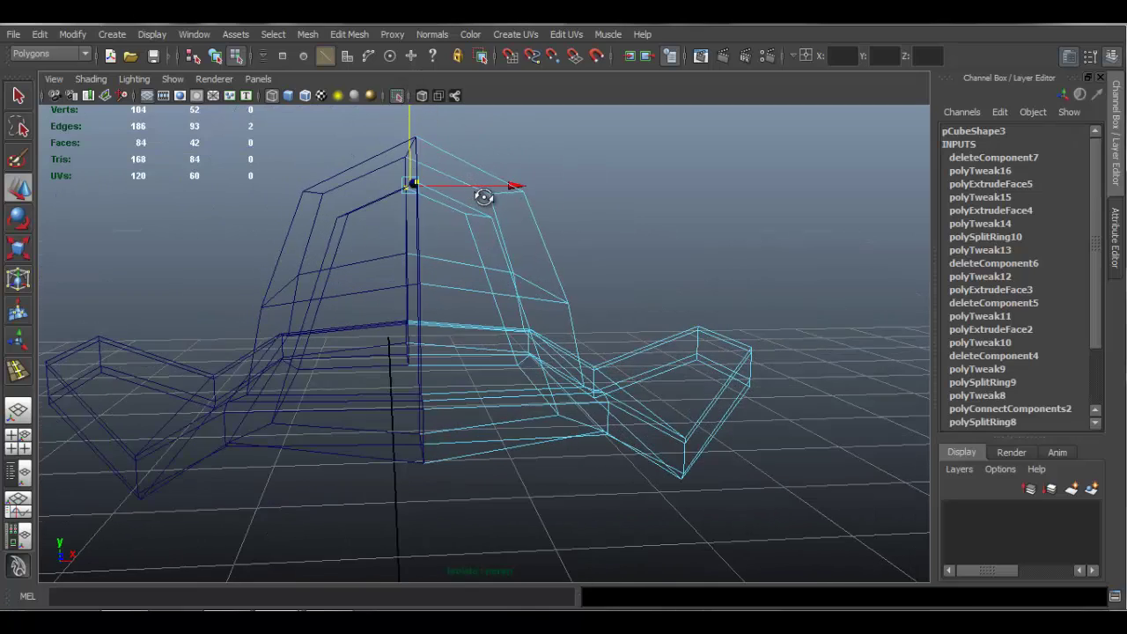
pyautogui.keyDown('alt'); pyautogui.moveTo(588, 289); pyautogui.dragTo(404, 113); pyautogui.keyUp('alt')
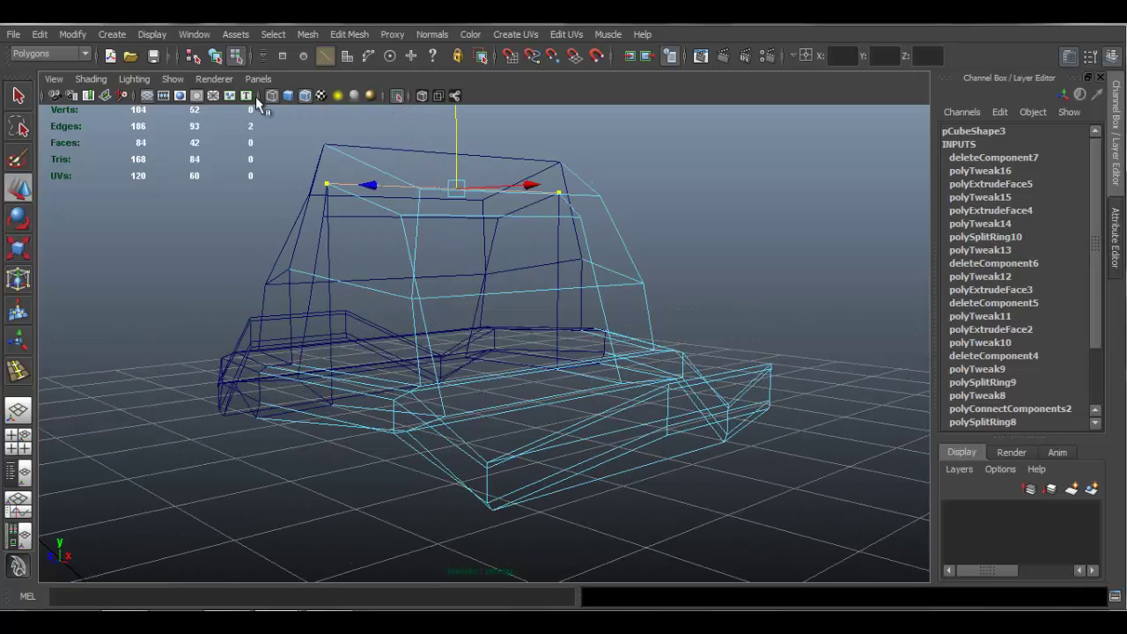
pyautogui.keyDown('alt'); pyautogui.moveTo(304, 108); pyautogui.dragTo(309, 115); pyautogui.keyUp('alt')
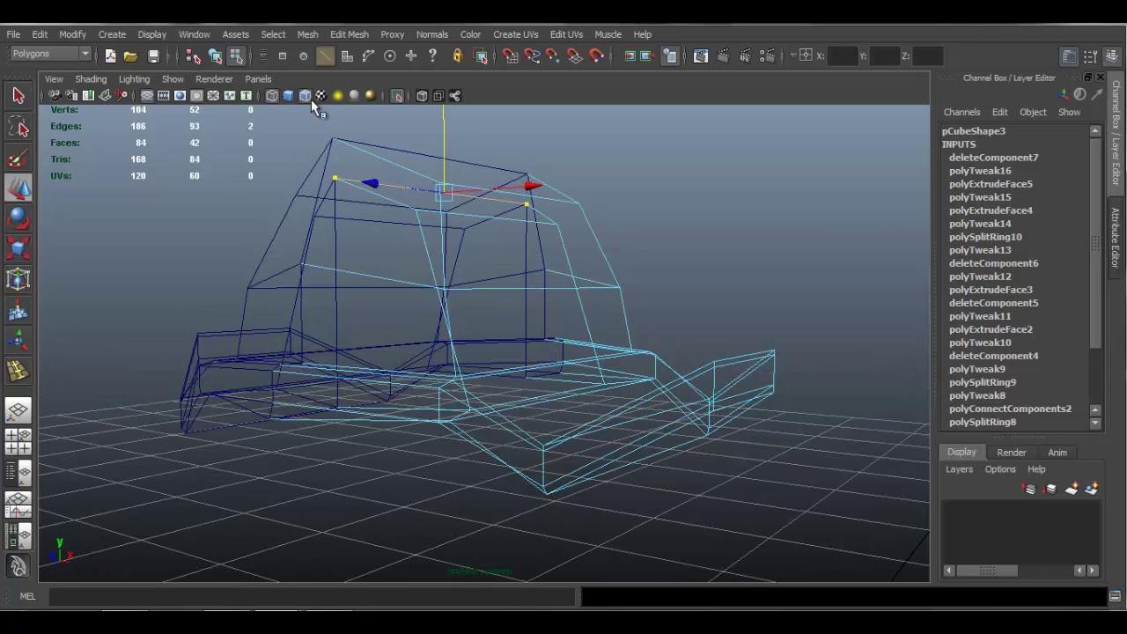
# Display the hat shaded with smooth preview and turn off isolation to show it on the head.
pyautogui.click(293, 96)
pyautogui.moveTo(477, 327)
pyautogui.keyDown('alt'); pyautogui.mouseDown()
pyautogui.moveTo(568, 297)
pyautogui.moveTo(573, 244)
pyautogui.moveTo(537, 298)
pyautogui.moveTo(440, 367)
pyautogui.moveTo(463, 346)
pyautogui.moveTo(558, 329)
pyautogui.moveTo(563, 291)
pyautogui.moveTo(553, 340)
pyautogui.moveTo(506, 374)
pyautogui.moveTo(514, 319)
pyautogui.mouseUp(); pyautogui.keyUp('alt')
pyautogui.press('3')
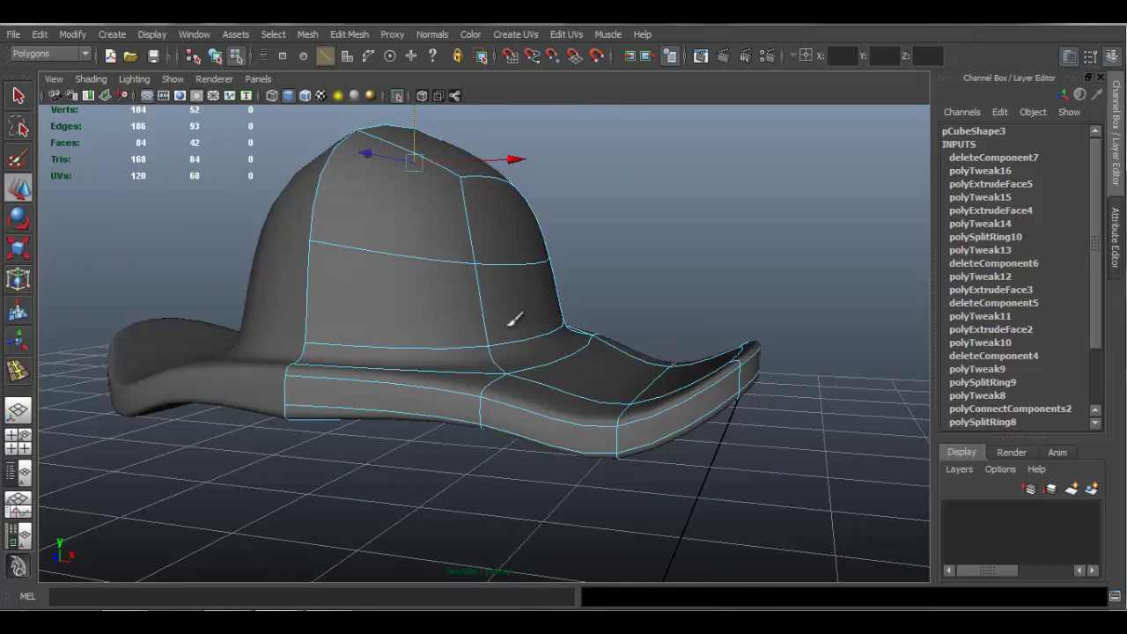
pyautogui.click(398, 95)
pyautogui.keyDown('alt'); pyautogui.moveTo(401, 176); pyautogui.dragTo(411, 227); pyautogui.keyUp('alt')
# Insert two edge loops across the sides of the hat, one near the front corner and one near the back.
pyautogui.click(349, 35)
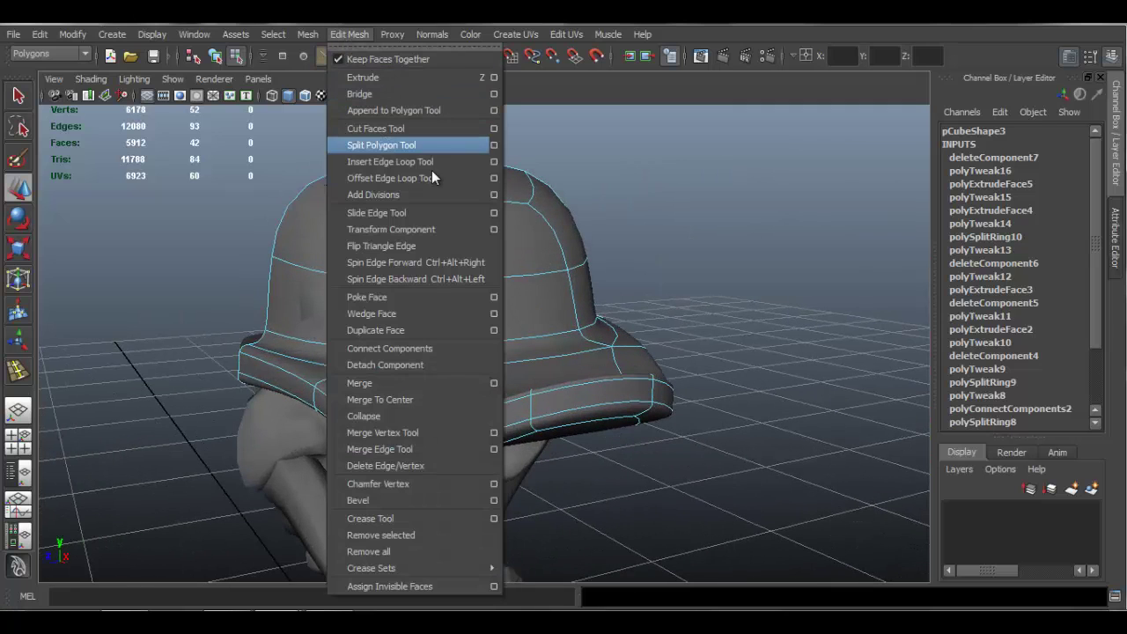
pyautogui.click(369, 178)
pyautogui.keyDown('alt'); pyautogui.moveTo(399, 248); pyautogui.dragTo(515, 196); pyautogui.keyUp('alt')
pyautogui.click(368, 217)
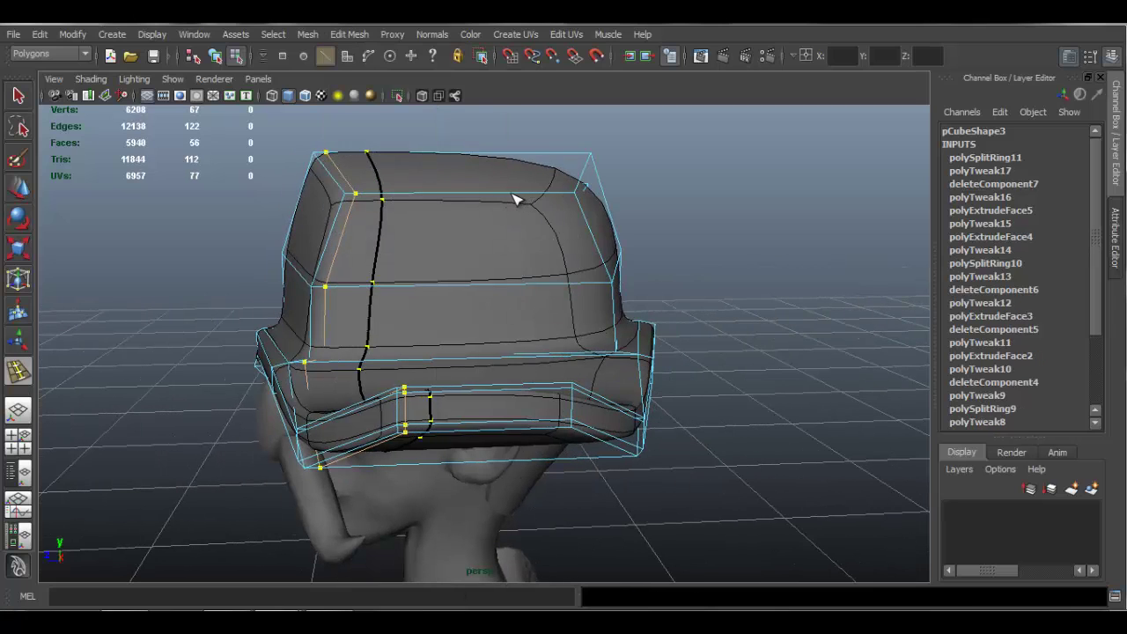
pyautogui.click(561, 222)
pyautogui.press('q')
# Select the short edge at the base of the crown's front corner and adjust it with the Move tool.
pyautogui.click(390, 319)
pyautogui.keyDown('alt'); pyautogui.moveTo(390, 320); pyautogui.dragTo(448, 259); pyautogui.keyUp('alt')
pyautogui.click(446, 196)
pyautogui.keyDown('alt'); pyautogui.moveTo(490, 308); pyautogui.dragTo(410, 319); pyautogui.keyUp('alt')
pyautogui.doubleClick(403, 302)
pyautogui.press('w')
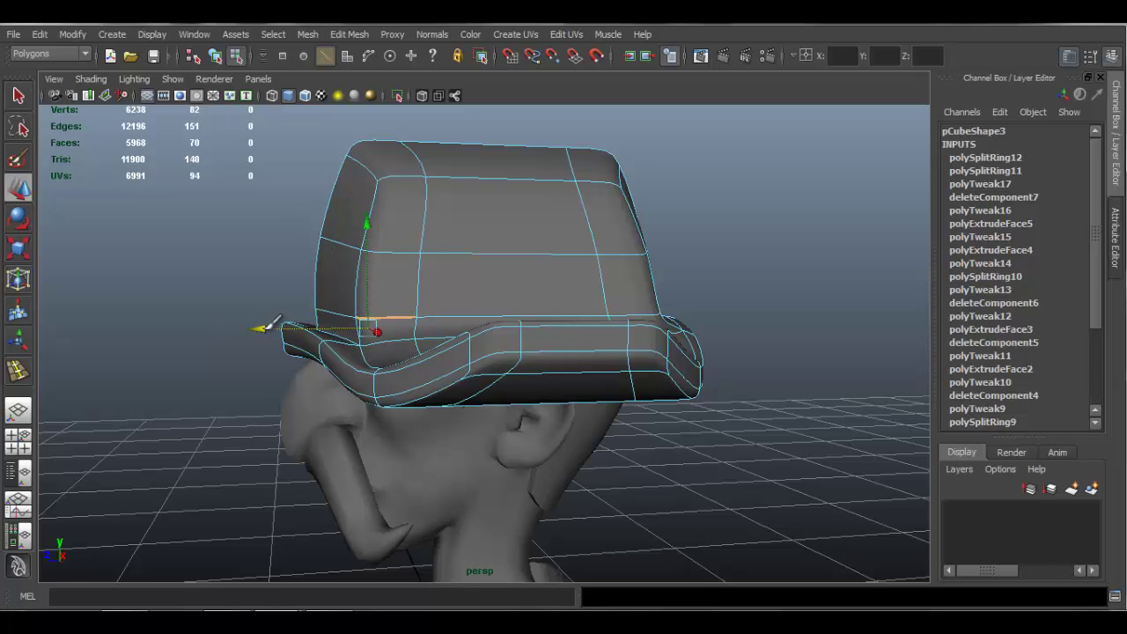
pyautogui.keyDown('alt'); pyautogui.moveTo(416, 312); pyautogui.dragTo(512, 340); pyautogui.keyUp('alt')
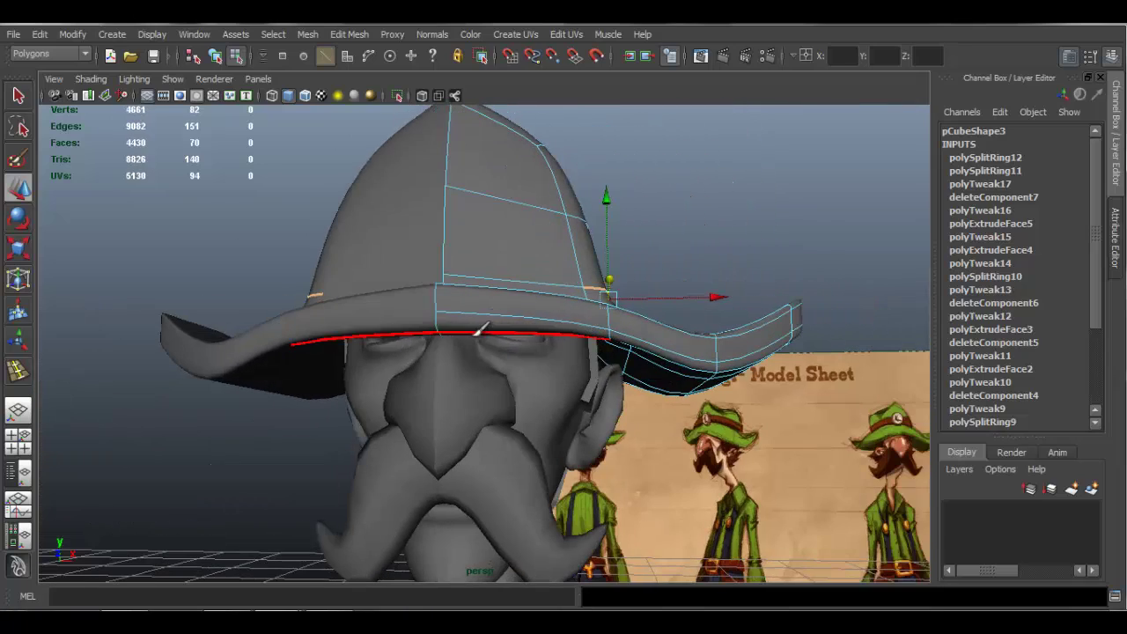
# Reshape the front of the brim by moving its lower and upper front edges.
pyautogui.click(480, 331)
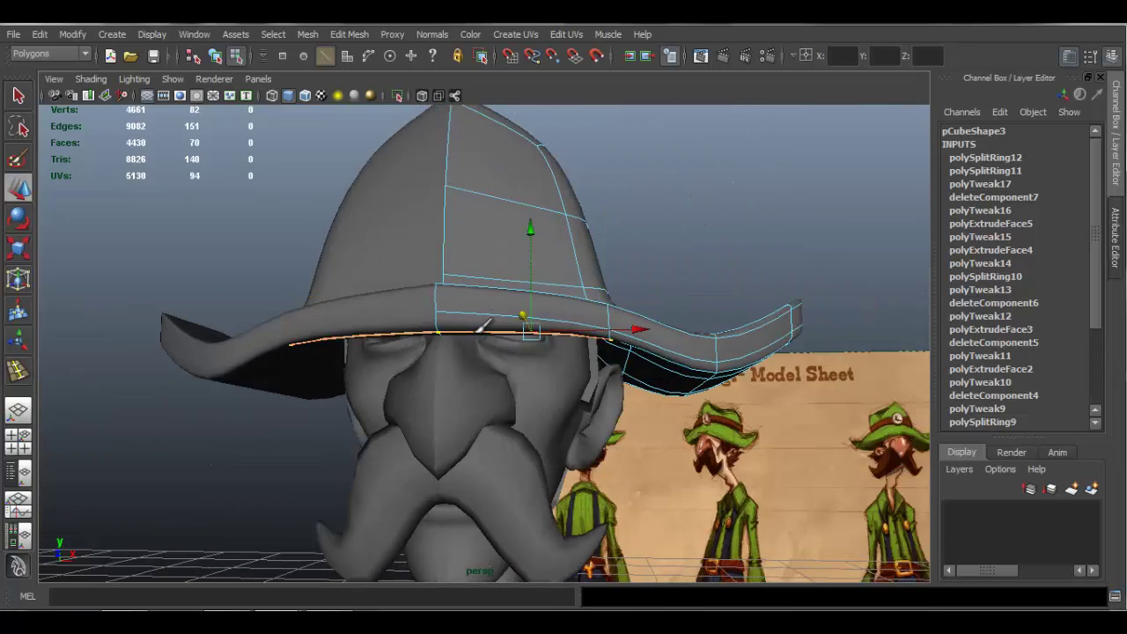
pyautogui.keyDown('alt'); pyautogui.moveTo(553, 327); pyautogui.dragTo(419, 322); pyautogui.keyUp('alt')
pyautogui.keyDown('alt'); pyautogui.moveTo(338, 326); pyautogui.dragTo(364, 335); pyautogui.keyUp('alt')
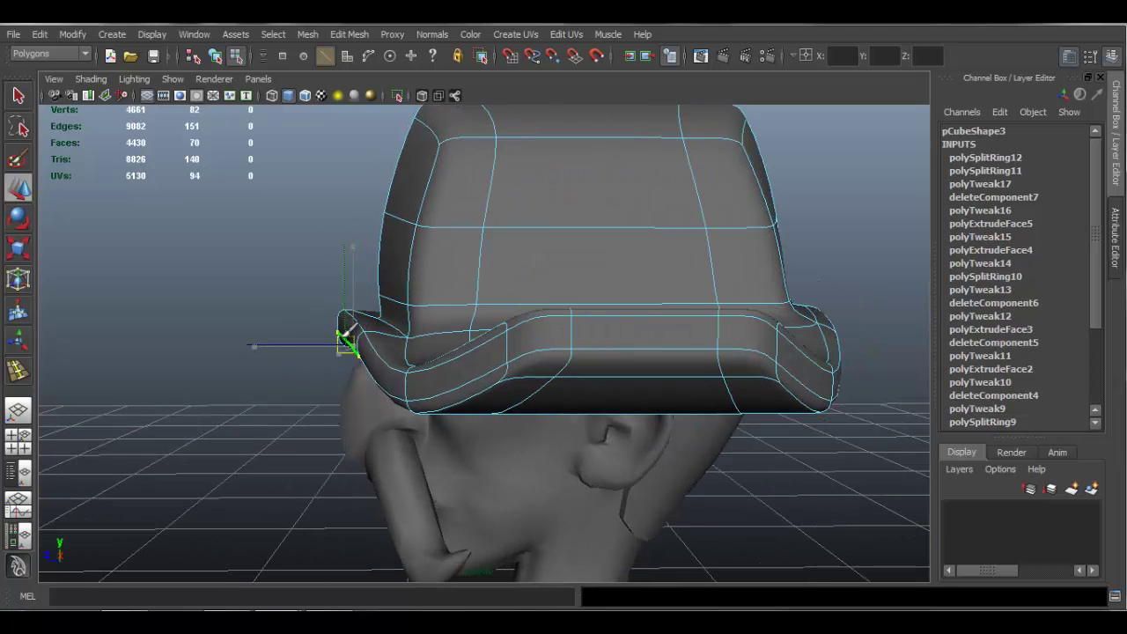
pyautogui.keyDown('alt'); pyautogui.moveTo(340, 318); pyautogui.dragTo(383, 339); pyautogui.keyUp('alt')
pyautogui.keyDown('alt'); pyautogui.moveTo(345, 317); pyautogui.dragTo(534, 331); pyautogui.keyUp('alt')
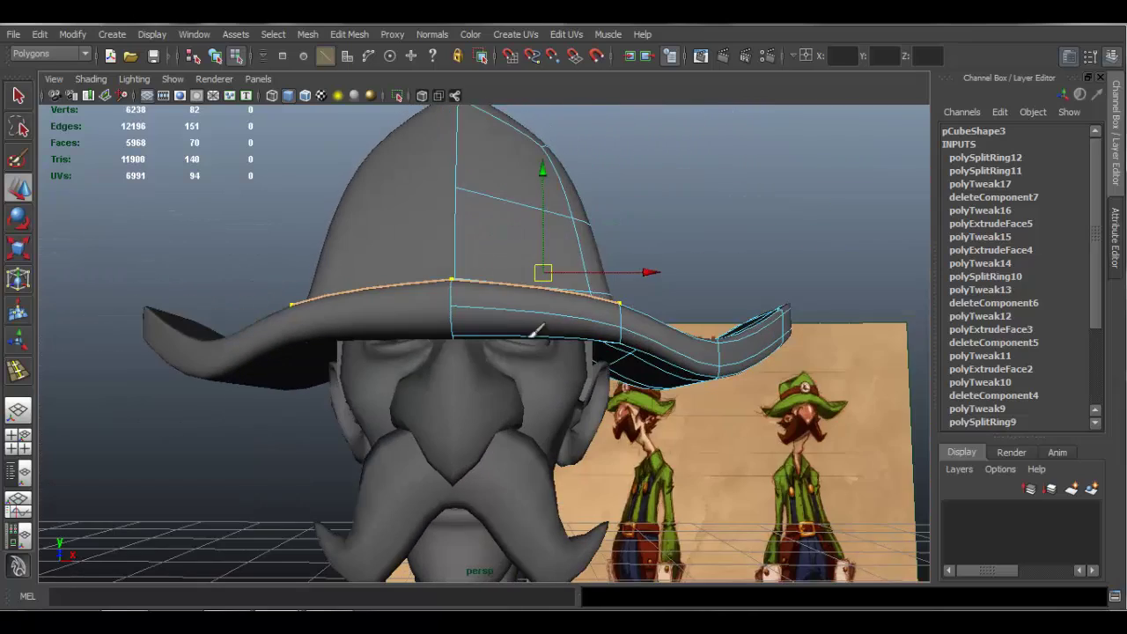
# Adjust the short vertical rim edge where the front of the brim meets its side.
pyautogui.moveTo(620, 344)
pyautogui.keyDown('alt'); pyautogui.mouseDown()
pyautogui.moveTo(634, 299)
pyautogui.moveTo(618, 352)
pyautogui.mouseUp(); pyautogui.keyUp('alt')
pyautogui.doubleClick(623, 302)
pyautogui.click(623, 318)
pyautogui.keyDown('alt'); pyautogui.moveTo(534, 344); pyautogui.dragTo(541, 317); pyautogui.keyUp('alt')
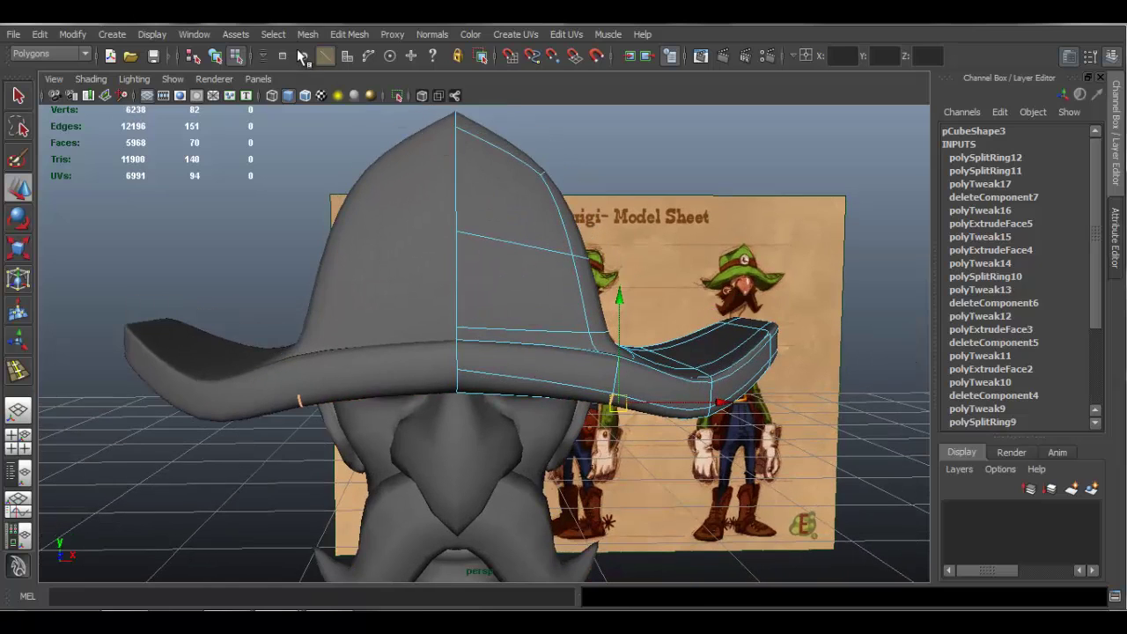
# Insert an edge loop down the front of the hat between the seam and corner, and shift its lower rim edge outward.
pyautogui.click(349, 34)
pyautogui.click(378, 162)
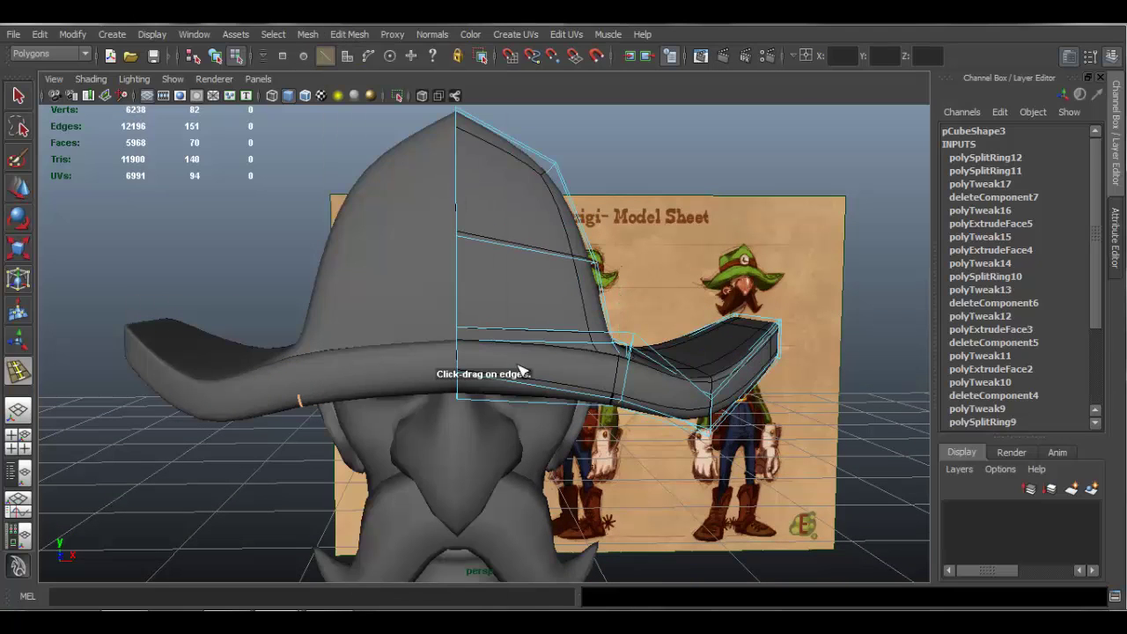
pyautogui.moveTo(519, 384); pyautogui.dragTo(535, 365)
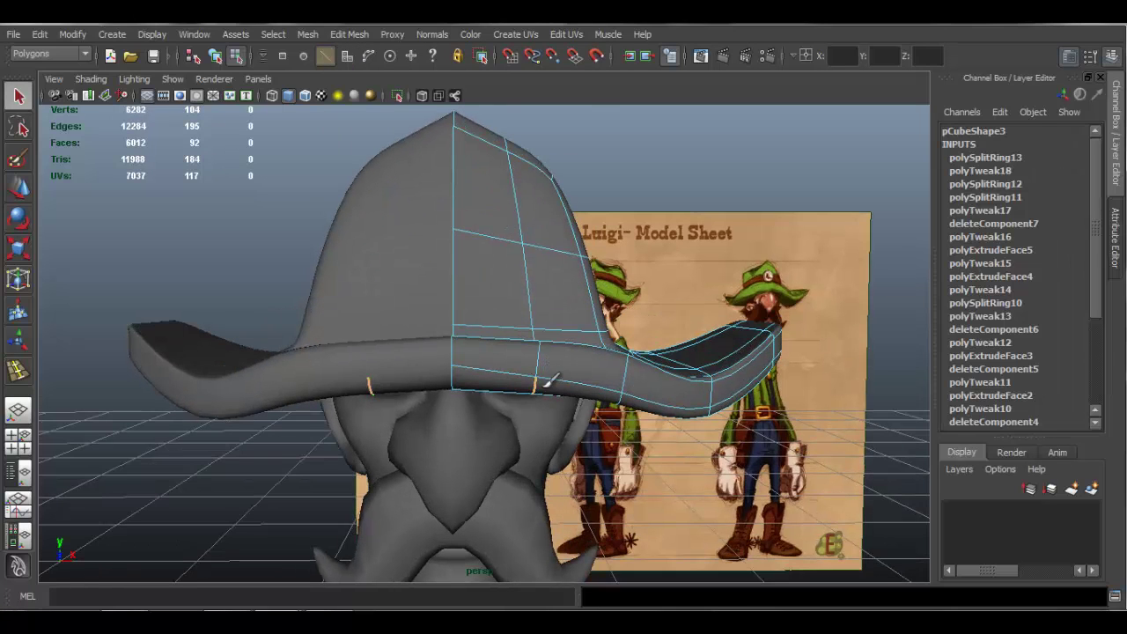
pyautogui.press('w')
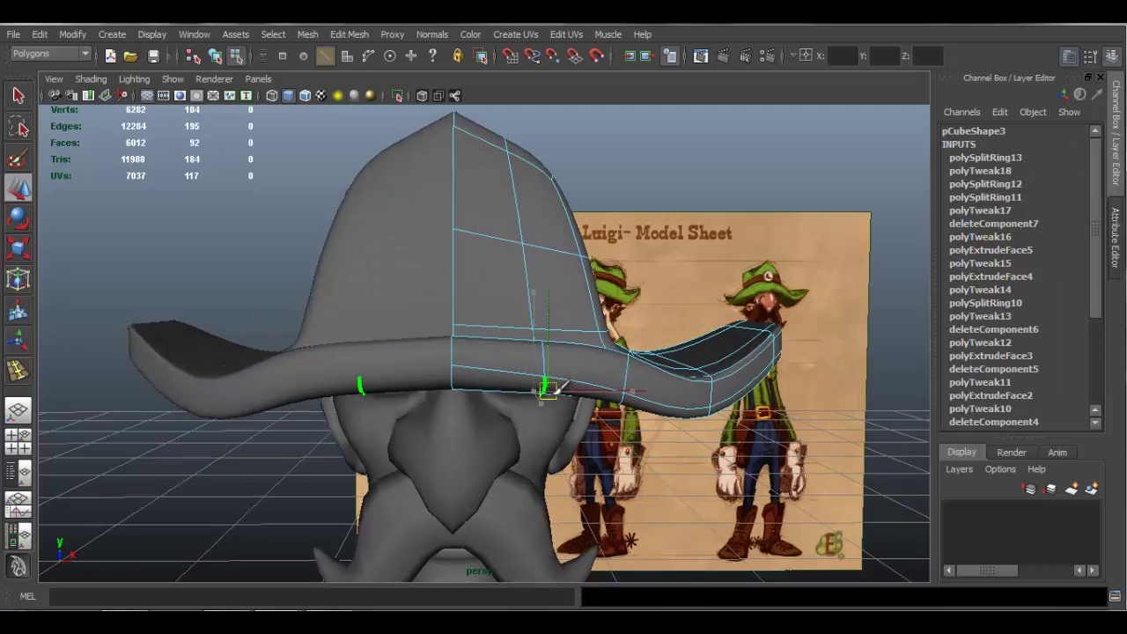
# Move the outer rim edge on the upturned side of the brim.
pyautogui.scroll(-3, 659, 393)
pyautogui.keyDown('alt'); pyautogui.moveTo(658, 393); pyautogui.dragTo(645, 359); pyautogui.keyUp('alt')
pyautogui.scroll(4, 722, 390)
pyautogui.scroll(2, 675, 343)
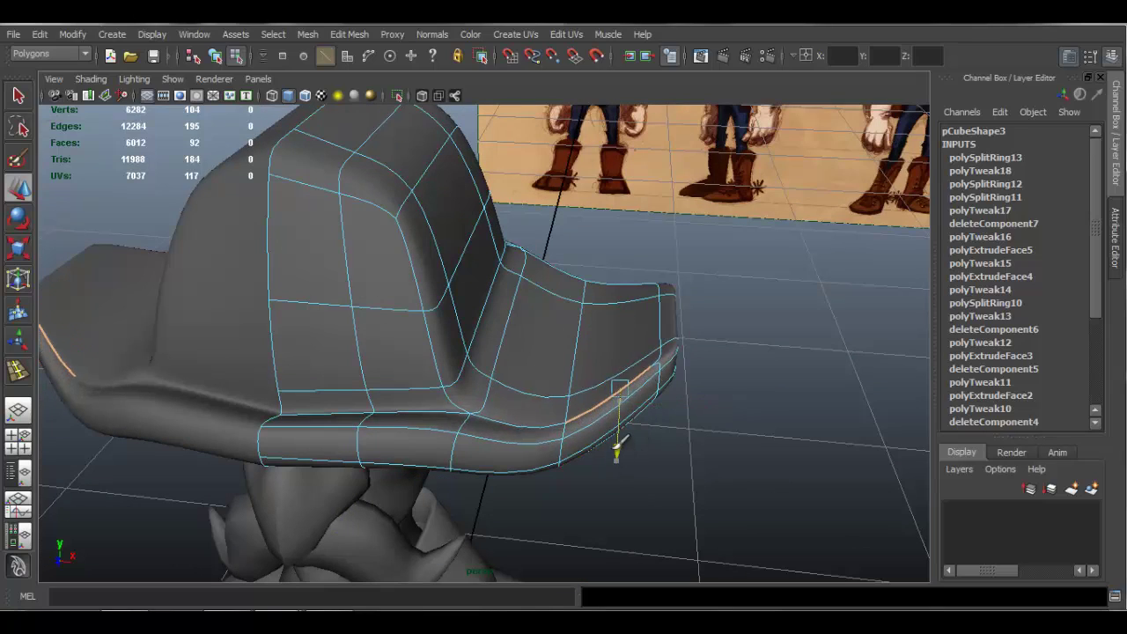
pyautogui.keyDown('alt'); pyautogui.moveTo(615, 435); pyautogui.dragTo(666, 326); pyautogui.keyUp('alt')
pyautogui.moveTo(583, 253); pyautogui.dragTo(584, 275)
# Select another rim edge farther around the brim and move it slightly down.
pyautogui.keyDown('alt'); pyautogui.moveTo(564, 330); pyautogui.dragTo(373, 349); pyautogui.keyUp('alt')
pyautogui.keyDown('alt'); pyautogui.moveTo(374, 349); pyautogui.dragTo(422, 385, button='right'); pyautogui.keyUp('alt')
pyautogui.click(378, 373)
pyautogui.moveTo(286, 364)
pyautogui.mouseDown()
pyautogui.moveTo(264, 369)
pyautogui.moveTo(293, 368)
pyautogui.moveTo(284, 370)
pyautogui.mouseUp()
# Select the three adjacent outer rim faces along the side of the brim and switch to the Scale tool.
pyautogui.keyDown('alt'); pyautogui.moveTo(619, 376); pyautogui.dragTo(632, 343, button='right'); pyautogui.keyUp('alt')
pyautogui.keyDown('alt'); pyautogui.moveTo(631, 342); pyautogui.dragTo(810, 344); pyautogui.keyUp('alt')
pyautogui.keyDown('alt'); pyautogui.moveTo(611, 333); pyautogui.dragTo(521, 359, button='middle'); pyautogui.keyUp('alt')
pyautogui.keyDown('alt'); pyautogui.moveTo(639, 280); pyautogui.dragTo(623, 354); pyautogui.keyUp('alt')
pyautogui.moveTo(614, 328); pyautogui.dragTo(616, 368, button='right')
pyautogui.click(607, 388)
pyautogui.keyDown('alt'); pyautogui.moveTo(556, 358); pyautogui.dragTo(495, 340, button='middle'); pyautogui.keyUp('alt')
pyautogui.keyDown('alt'); pyautogui.moveTo(494, 340); pyautogui.dragTo(643, 387, button='right'); pyautogui.keyUp('alt')
pyautogui.keyDown('shift'); pyautogui.click(622, 355); pyautogui.keyUp('shift')
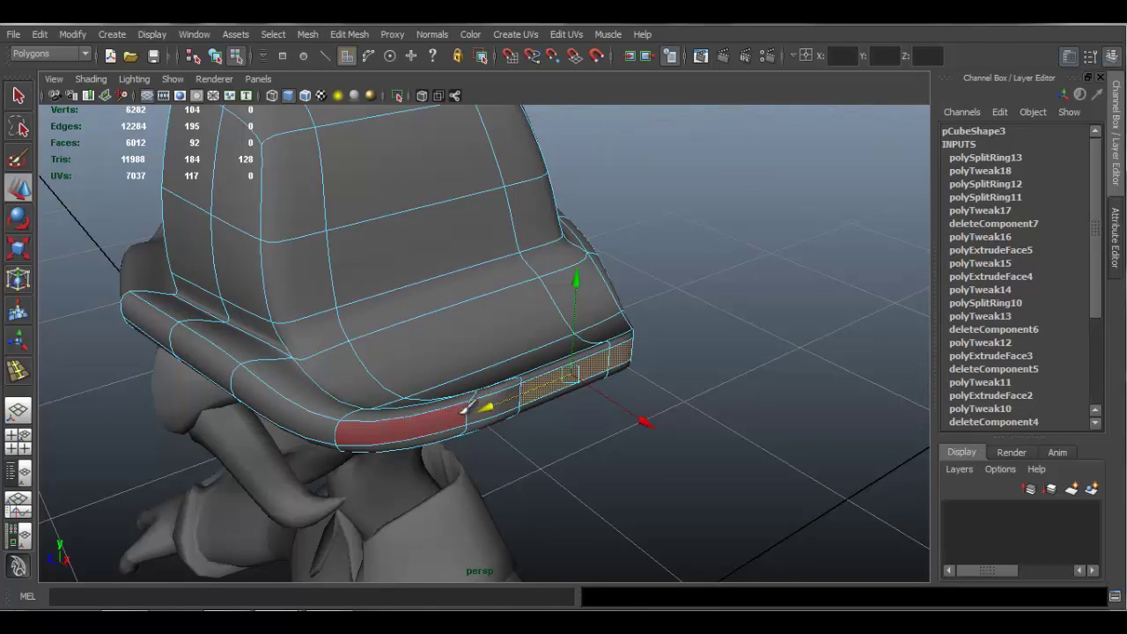
pyautogui.keyDown('shift'); pyautogui.click(459, 410); pyautogui.keyUp('shift')
pyautogui.keyDown('ctrl'); pyautogui.click(414, 410); pyautogui.keyUp('ctrl')
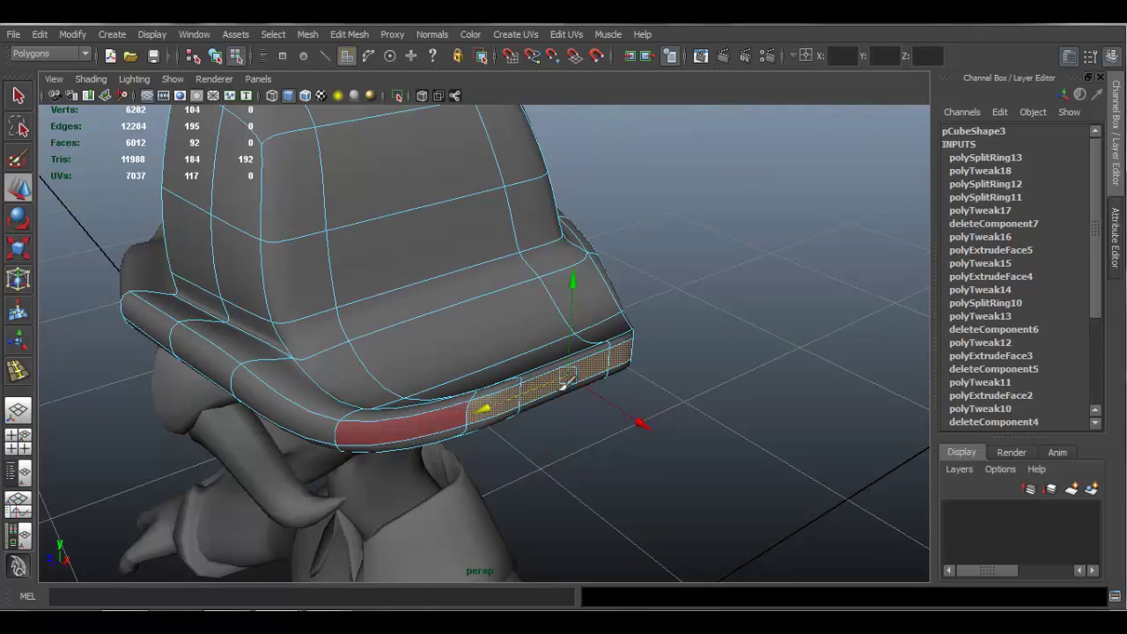
pyautogui.press('r')
pyautogui.keyDown('alt'); pyautogui.moveTo(685, 358); pyautogui.dragTo(563, 412); pyautogui.keyUp('alt')
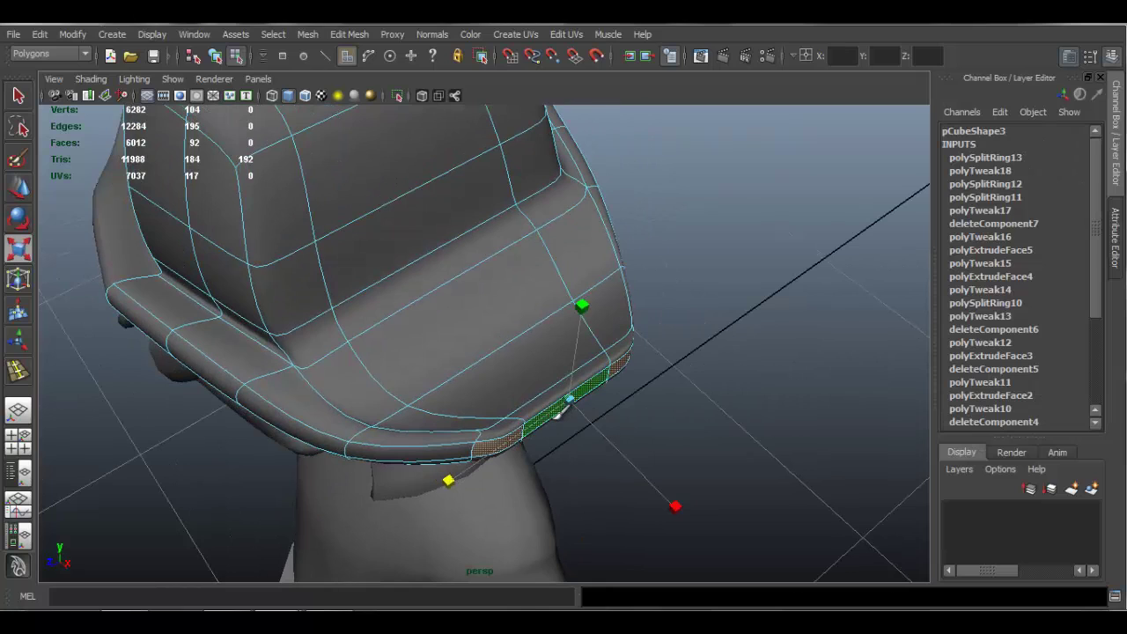
# Pull the middle outer rim face on the brim's side outward and scale it narrower along its length.
pyautogui.keyDown('ctrl'); pyautogui.click(553, 415); pyautogui.keyUp('ctrl')
pyautogui.press('w')
pyautogui.moveTo(643, 467); pyautogui.dragTo(664, 485)
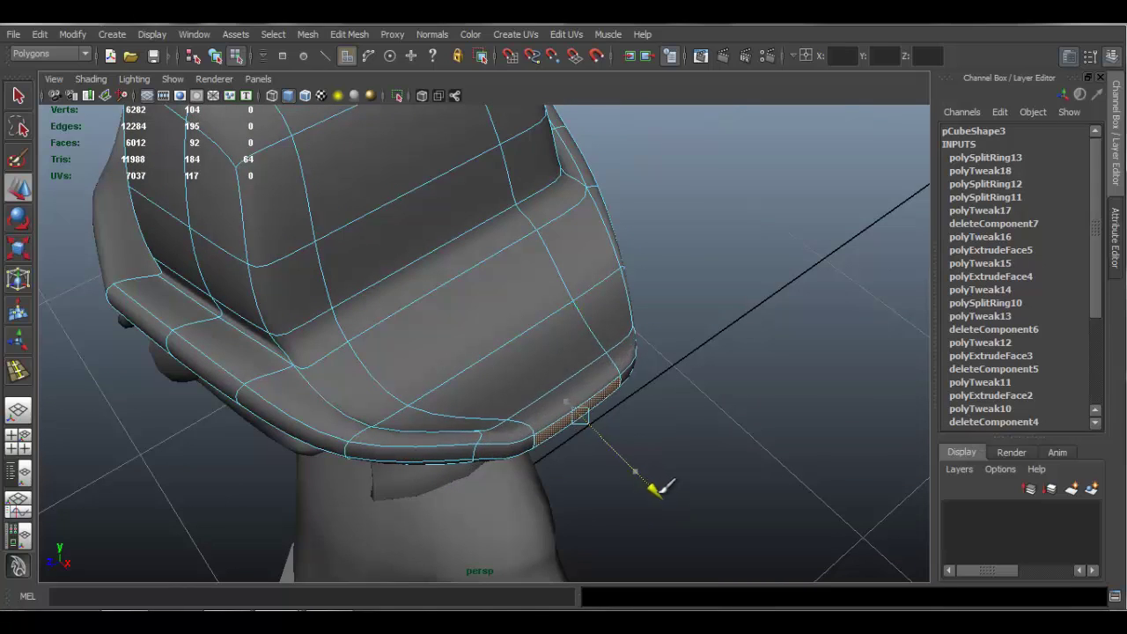
pyautogui.press('r')
pyautogui.moveTo(473, 499); pyautogui.dragTo(514, 486)
pyautogui.press('w')
pyautogui.moveTo(671, 481); pyautogui.dragTo(611, 337)
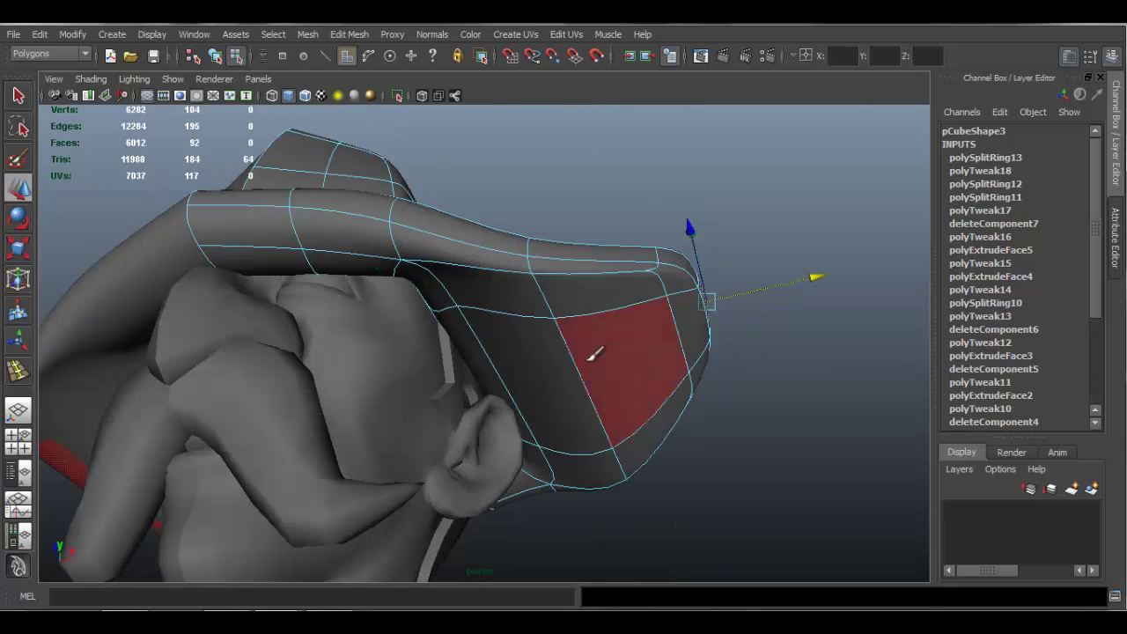
# Check the brim's underside faces, then move the underside edge near the brim's outer tip slightly inward.
pyautogui.click(574, 332)
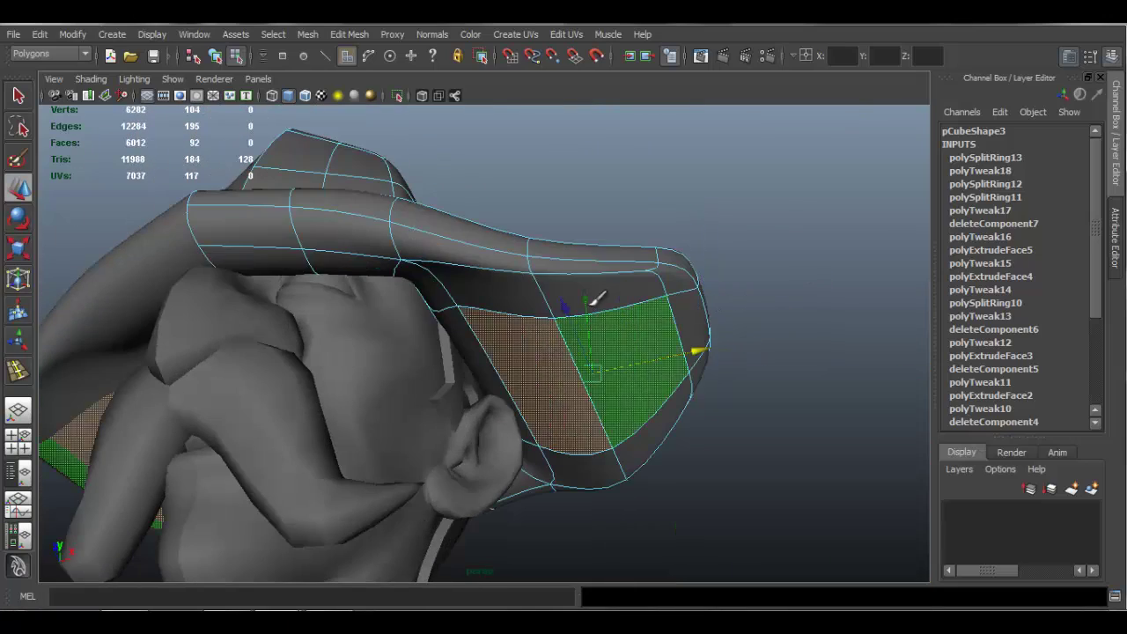
pyautogui.keyDown('alt'); pyautogui.moveTo(616, 297); pyautogui.dragTo(700, 282); pyautogui.keyUp('alt')
pyautogui.moveTo(693, 312); pyautogui.dragTo(682, 283, button='right')
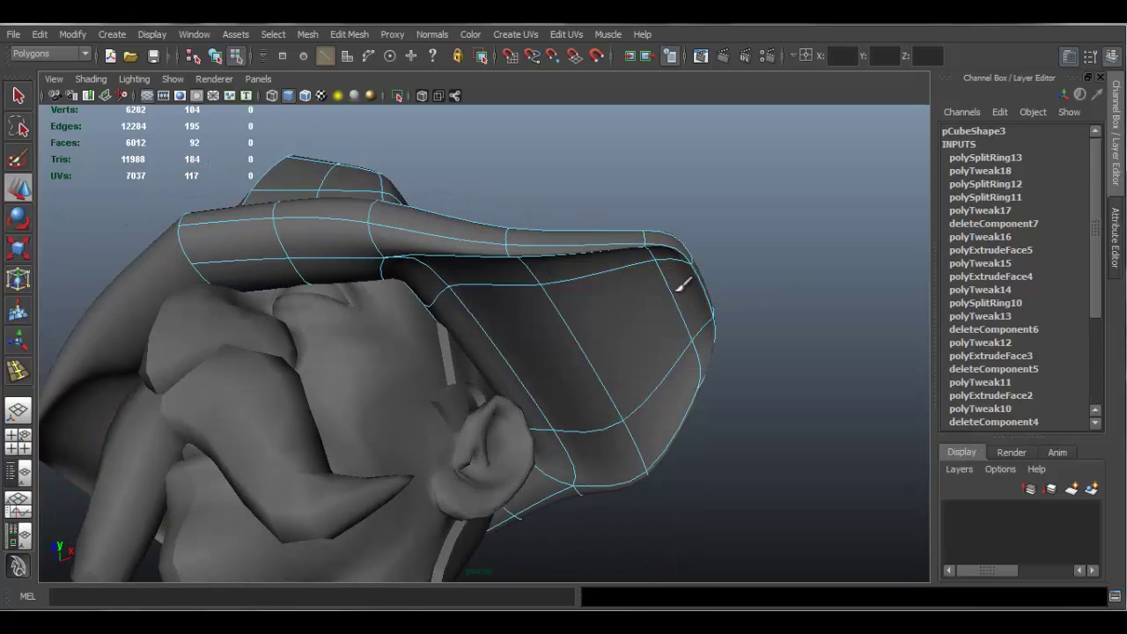
pyautogui.click(683, 299)
pyautogui.moveTo(798, 240); pyautogui.dragTo(778, 254)
pyautogui.keyDown('alt'); pyautogui.moveTo(651, 275); pyautogui.dragTo(390, 246); pyautogui.keyUp('alt')
# Isolate the hat, select the inner underside edge at the brim's front, and bring the rest of the model back into view.
pyautogui.moveTo(390, 246); pyautogui.dragTo(456, 211, button='right')
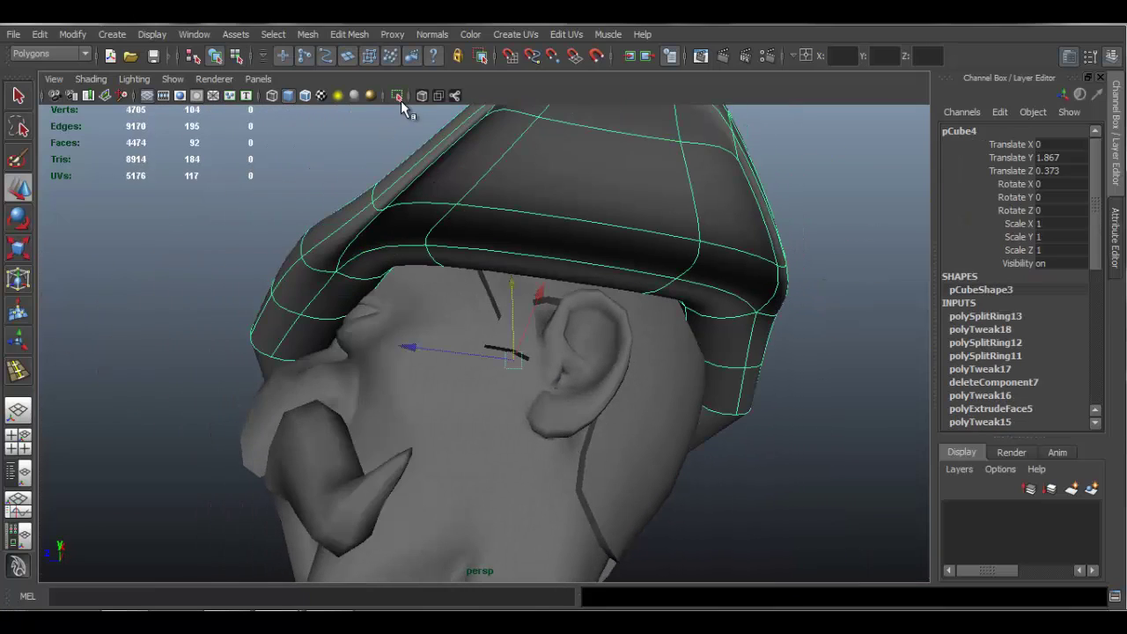
pyautogui.click(398, 95)
pyautogui.moveTo(400, 261); pyautogui.dragTo(400, 225, button='right')
pyautogui.moveTo(402, 272)
pyautogui.keyDown('alt'); pyautogui.mouseDown()
pyautogui.moveTo(352, 252)
pyautogui.moveTo(367, 322)
pyautogui.moveTo(377, 322)
pyautogui.moveTo(295, 338)
pyautogui.moveTo(382, 311)
pyautogui.moveTo(551, 369)
pyautogui.moveTo(401, 281)
pyautogui.mouseUp(); pyautogui.keyUp('alt')
pyautogui.click(378, 361)
pyautogui.click(398, 95)
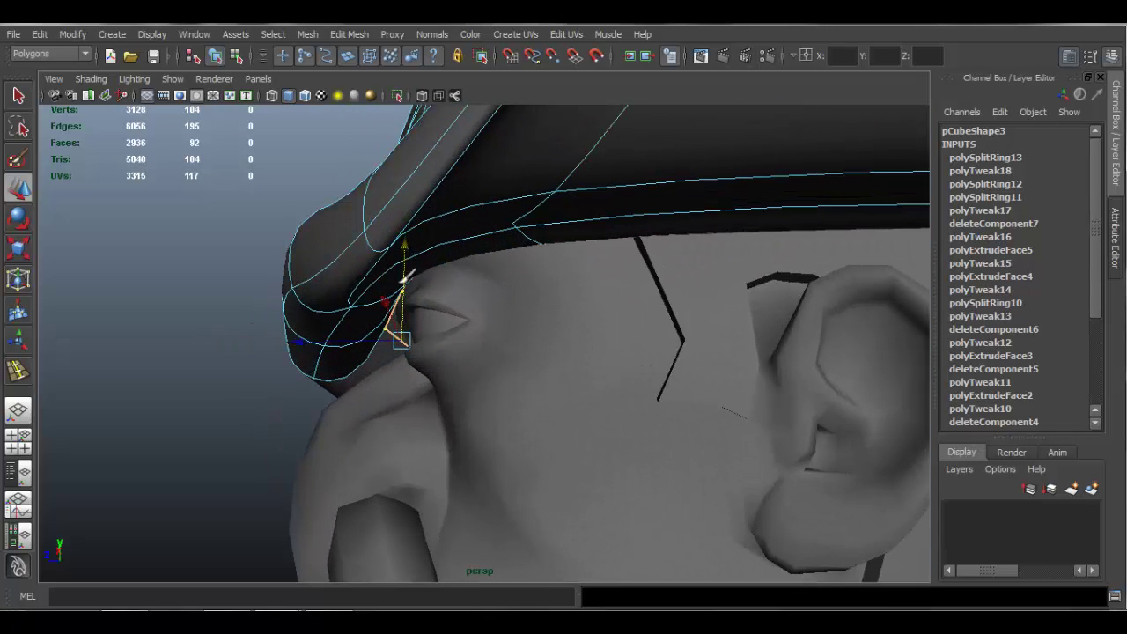
# Adjust the height of the brim's front underside edges above the nose and brow.
pyautogui.keyDown('alt'); pyautogui.moveTo(353, 337); pyautogui.dragTo(344, 292); pyautogui.keyUp('alt')
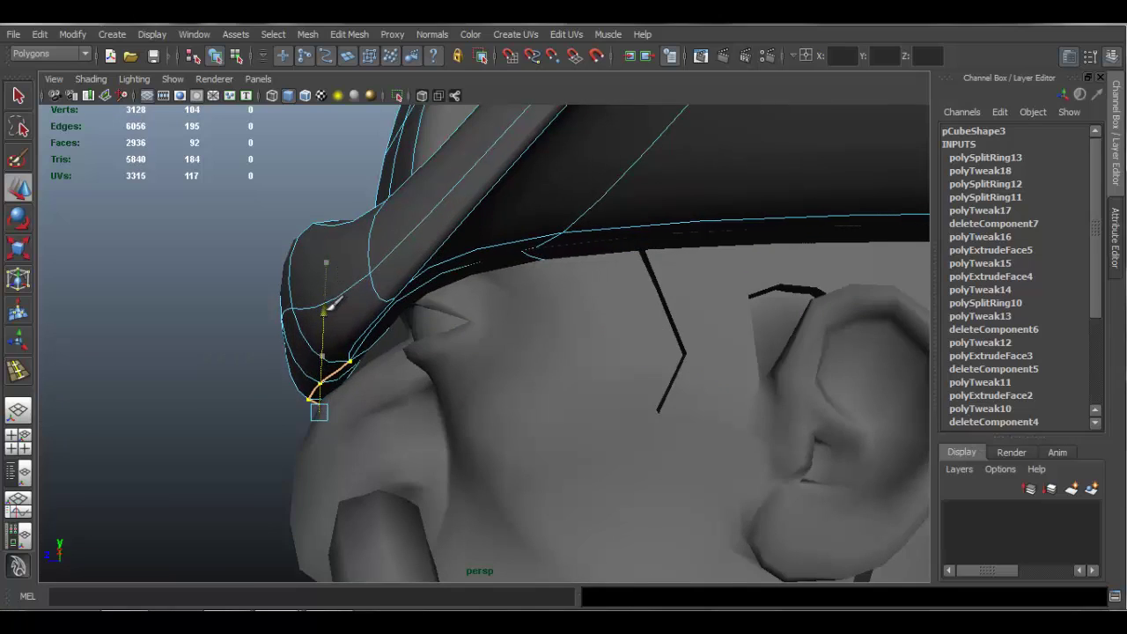
pyautogui.scroll(-5, 333, 301)
pyautogui.keyDown('alt'); pyautogui.moveTo(458, 352); pyautogui.dragTo(522, 323); pyautogui.keyUp('alt')
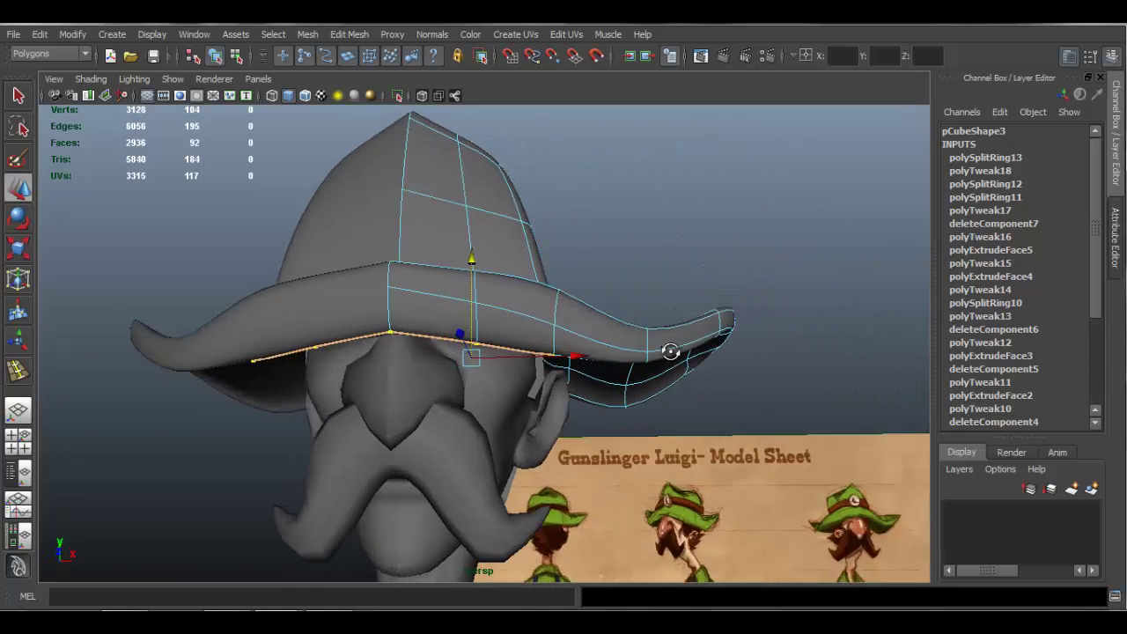
# Select the rim edge beside the brim's front centre and move it slightly outward.
pyautogui.click(490, 335)
pyautogui.keyDown('alt'); pyautogui.moveTo(503, 324); pyautogui.dragTo(323, 339); pyautogui.keyUp('alt')
pyautogui.scroll(3, 484, 369)
pyautogui.keyDown('alt'); pyautogui.moveTo(484, 368); pyautogui.dragTo(525, 438); pyautogui.keyUp('alt')
pyautogui.doubleClick(492, 427)
pyautogui.moveTo(585, 414); pyautogui.dragTo(599, 420)
# Select edges around the brim's front corner and shift the upper brim edge there along its depth.
pyautogui.keyDown('alt'); pyautogui.moveTo(677, 375); pyautogui.dragTo(659, 361); pyautogui.keyUp('alt')
pyautogui.doubleClick(671, 381)
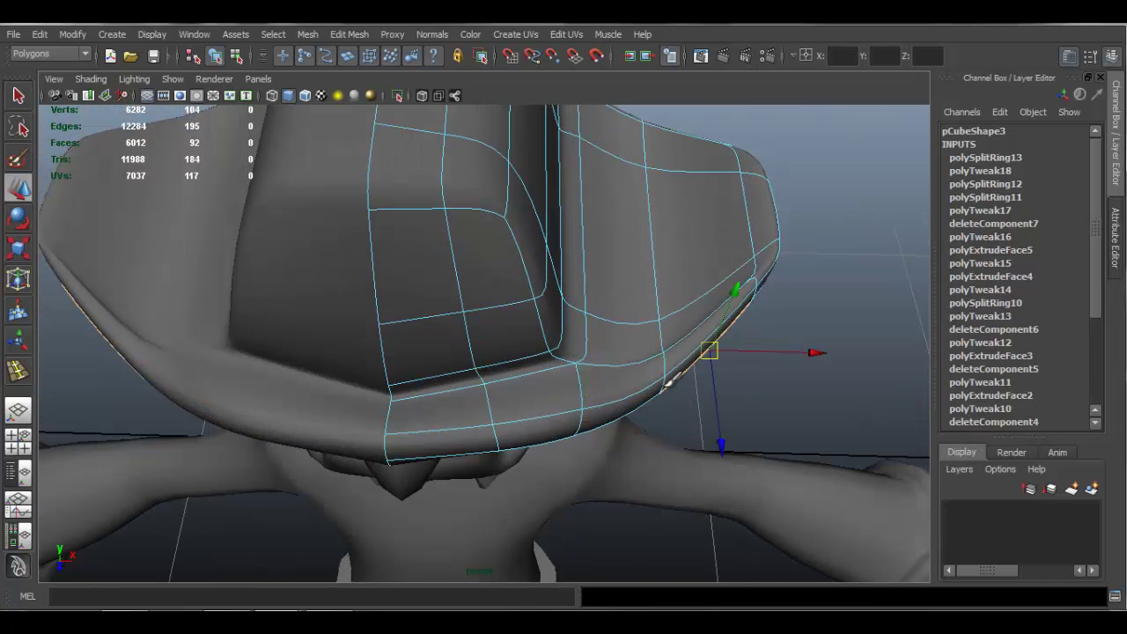
pyautogui.doubleClick(667, 378)
pyautogui.keyDown('alt'); pyautogui.moveTo(671, 381); pyautogui.dragTo(723, 260); pyautogui.keyUp('alt')
pyautogui.keyDown('alt'); pyautogui.moveTo(599, 345); pyautogui.dragTo(553, 359); pyautogui.keyUp('alt')
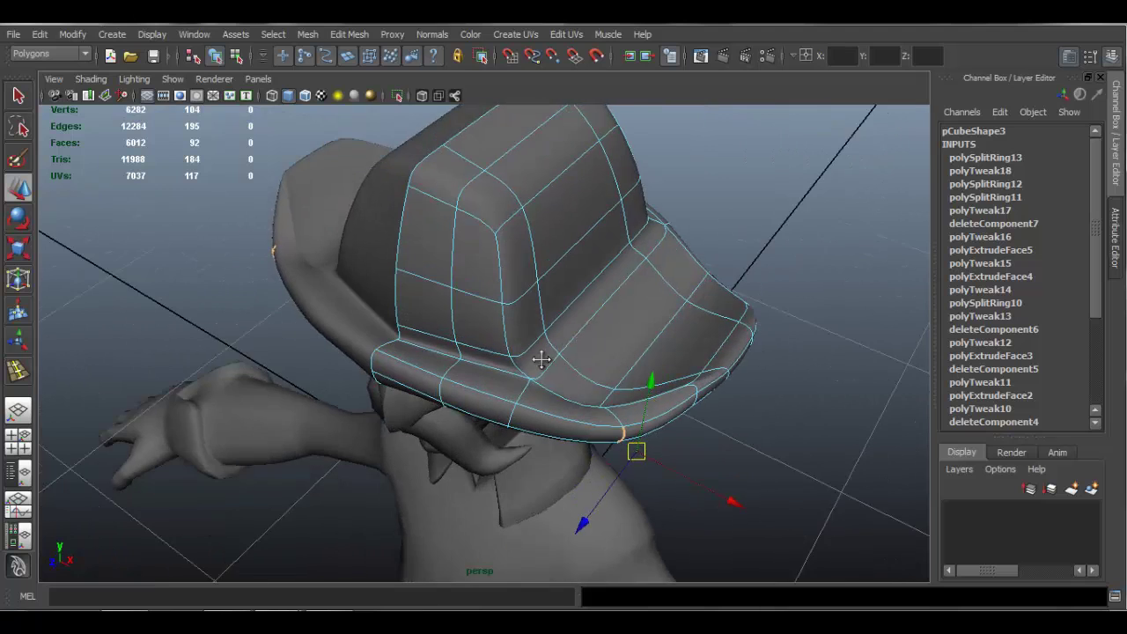
pyautogui.keyDown('alt'); pyautogui.moveTo(553, 360); pyautogui.dragTo(641, 374, button='right'); pyautogui.keyUp('alt')
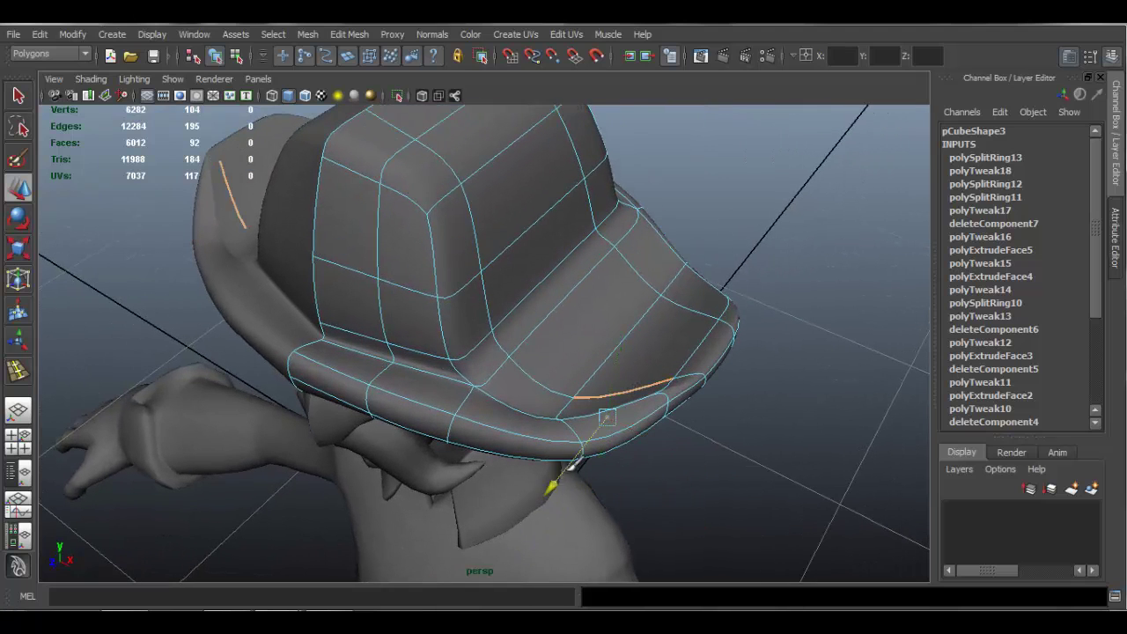
pyautogui.keyDown('alt'); pyautogui.moveTo(568, 467); pyautogui.dragTo(637, 393); pyautogui.keyUp('alt')
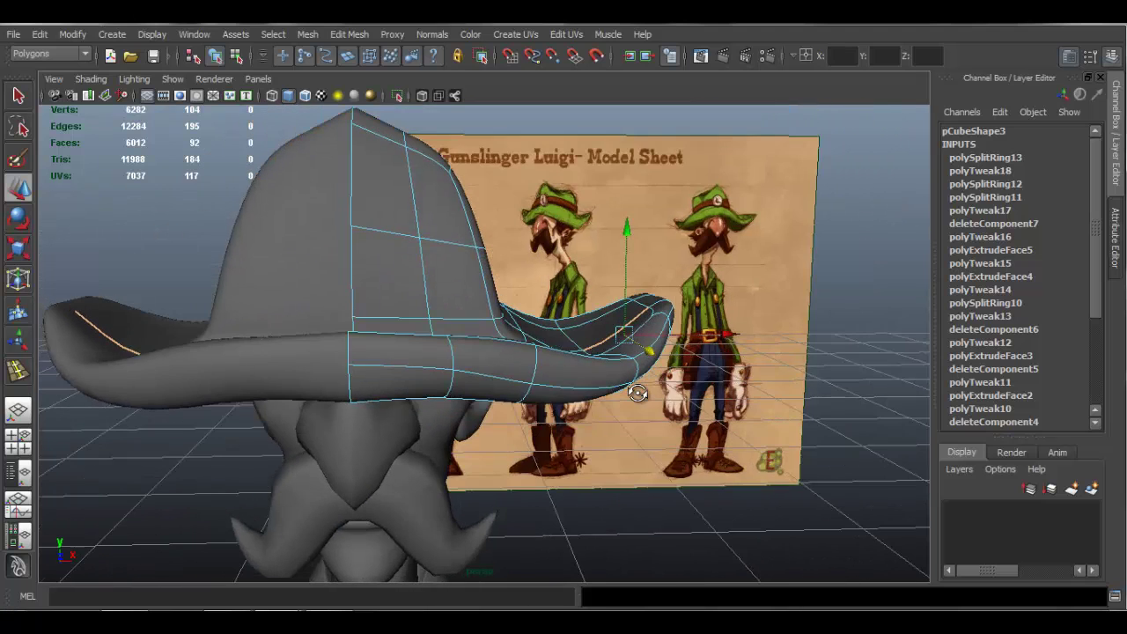
# Insert an edge loop through the middle of the crown's side, running up and over its top.
pyautogui.keyDown('alt'); pyautogui.moveTo(652, 327); pyautogui.dragTo(598, 338); pyautogui.keyUp('alt')
pyautogui.keyDown('alt'); pyautogui.moveTo(599, 338); pyautogui.dragTo(572, 344, button='right'); pyautogui.keyUp('alt')
pyautogui.keyDown('alt'); pyautogui.moveTo(572, 344); pyautogui.dragTo(532, 216); pyautogui.keyUp('alt')
pyautogui.keyDown('alt'); pyautogui.moveTo(550, 239); pyautogui.dragTo(599, 299, button='right'); pyautogui.keyUp('alt')
pyautogui.keyDown('alt'); pyautogui.moveTo(599, 299); pyautogui.dragTo(568, 314); pyautogui.keyUp('alt')
pyautogui.click(349, 33)
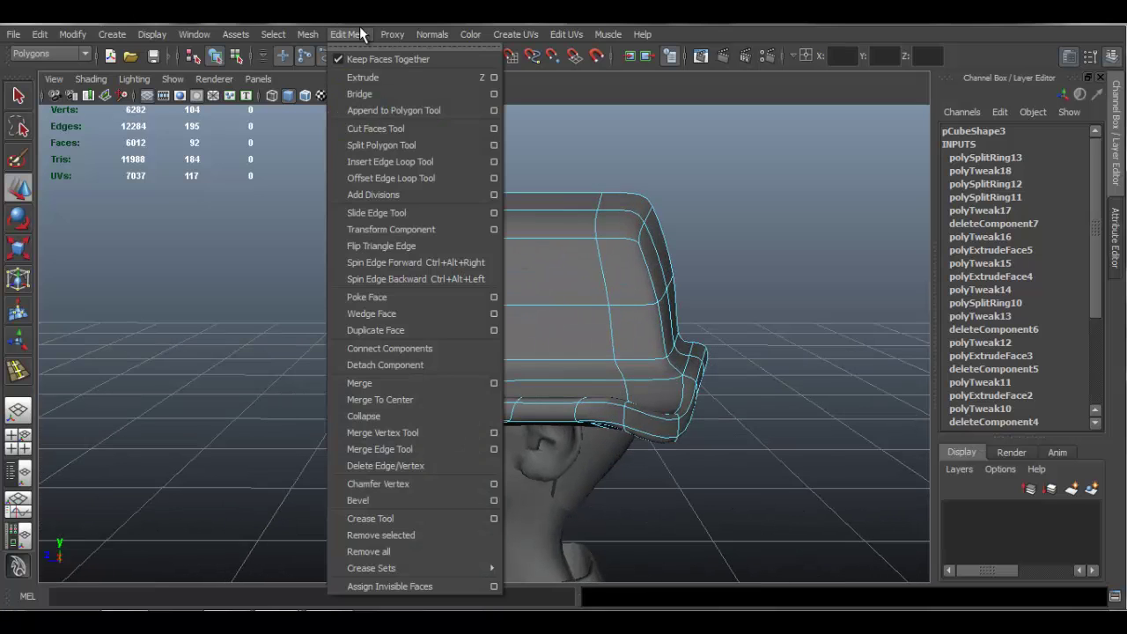
pyautogui.click(404, 162)
pyautogui.moveTo(528, 234); pyautogui.dragTo(542, 160)
# In smooth preview, lower the crown's top centre edge slightly and undo the last front-to-back move.
pyautogui.press('q')
pyautogui.press('3')
pyautogui.click(536, 174)
pyautogui.press('w')
pyautogui.moveTo(533, 108)
pyautogui.mouseDown()
pyautogui.moveTo(534, 158)
pyautogui.moveTo(529, 110)
pyautogui.mouseUp()
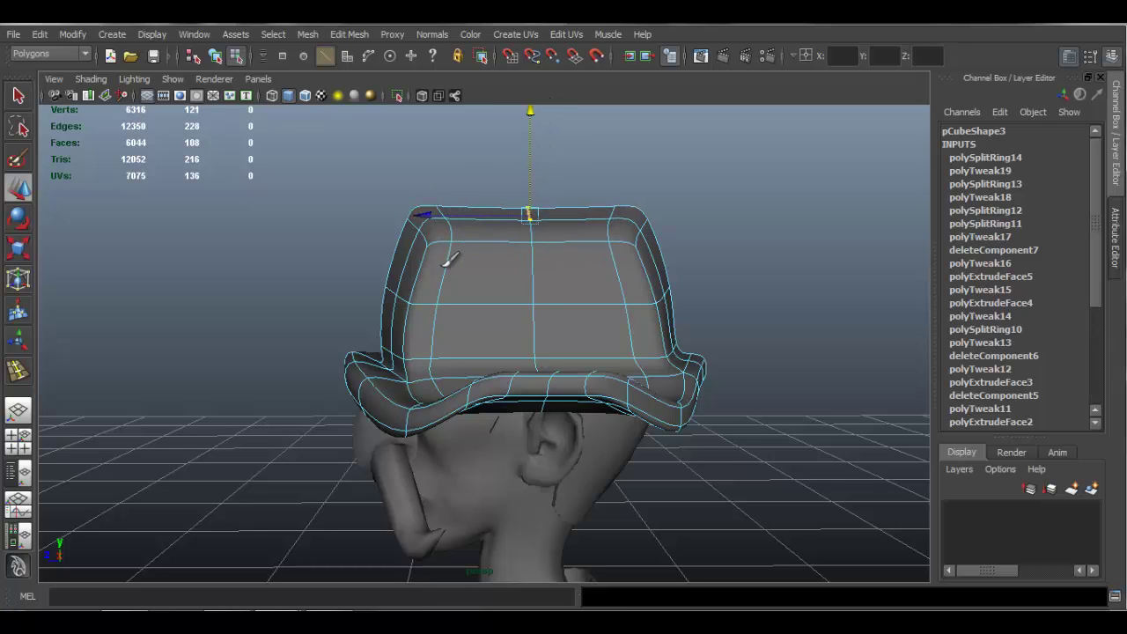
pyautogui.hotkey('ctrl', 'z')
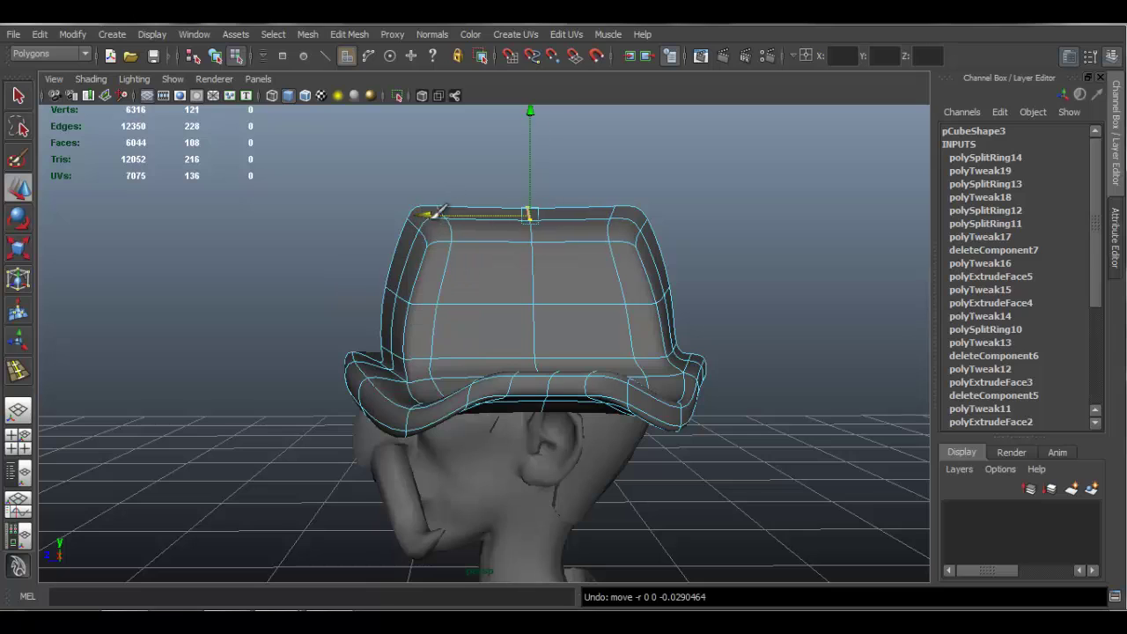
# Select the front and back corner faces on top of the crown and raise them to deepen the dip between them.
pyautogui.click(433, 223)
pyautogui.keyDown('shift'); pyautogui.click(635, 224); pyautogui.keyUp('shift')
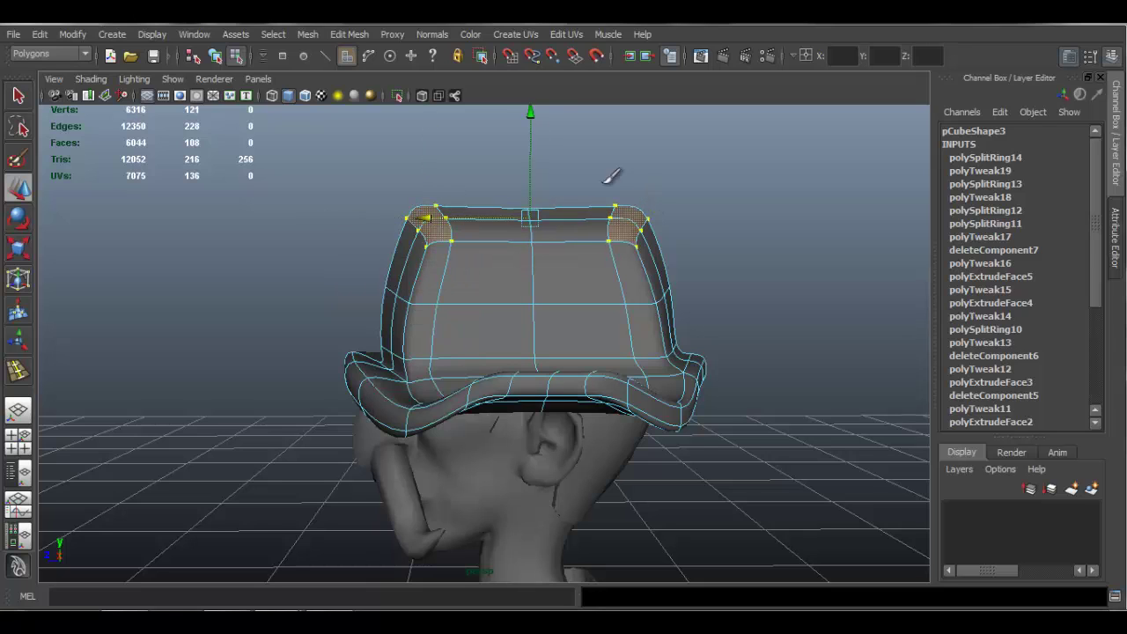
pyautogui.moveTo(543, 115); pyautogui.dragTo(536, 101)
pyautogui.keyDown('alt'); pyautogui.moveTo(497, 291); pyautogui.dragTo(468, 290); pyautogui.keyUp('alt')
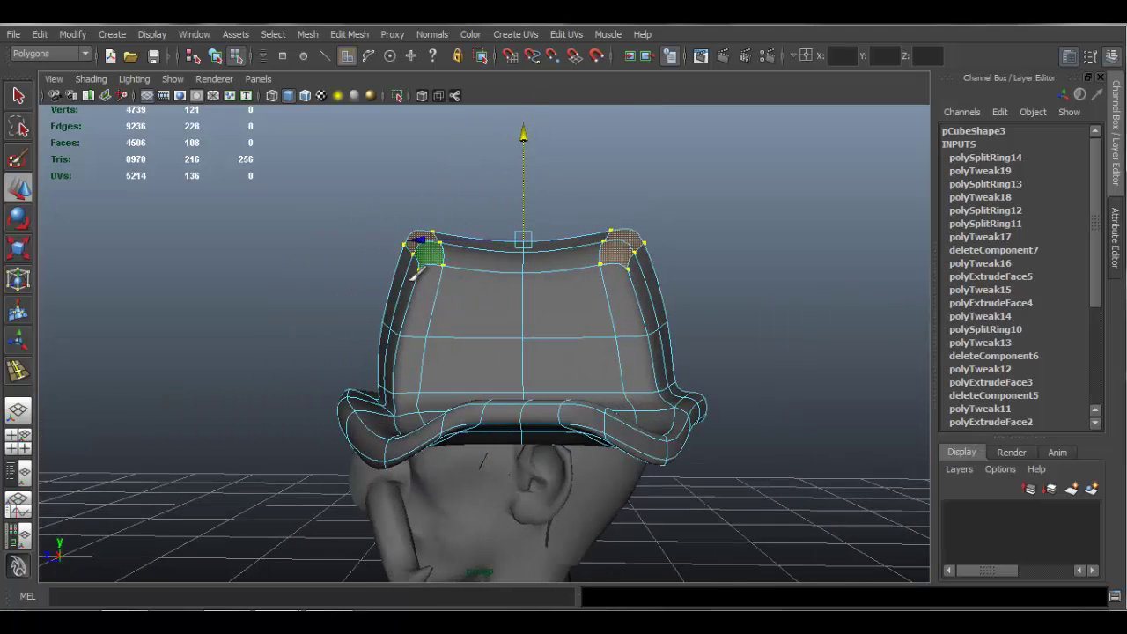
# Select only the front corner faces on top of the crown and raise them a little higher.
pyautogui.click(427, 251)
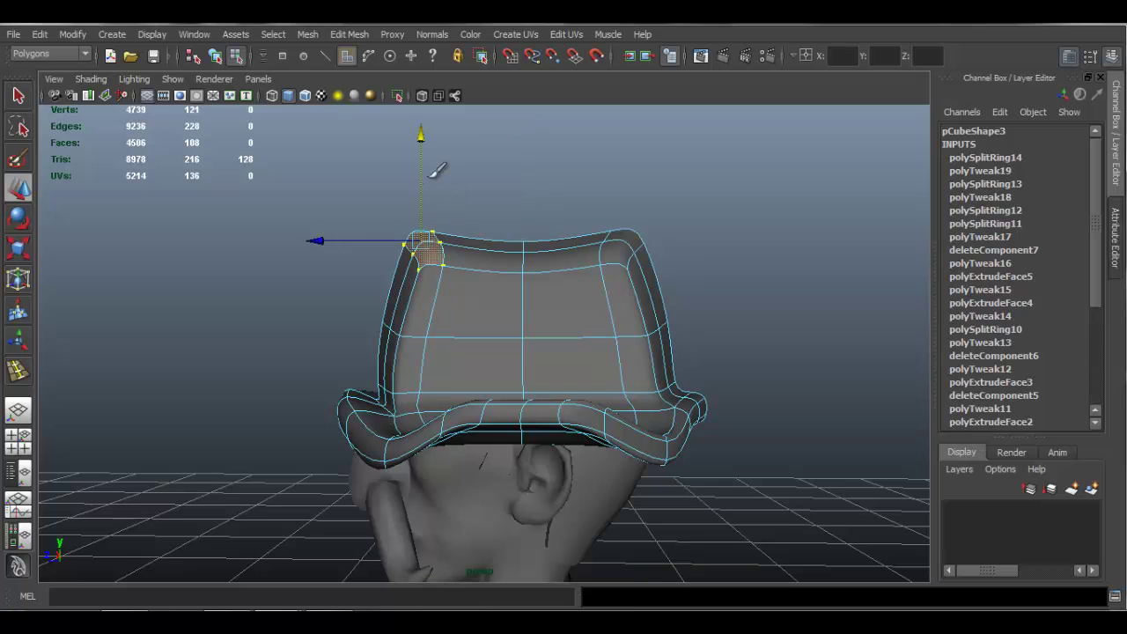
pyautogui.moveTo(421, 139); pyautogui.dragTo(422, 126)
pyautogui.keyDown('alt'); pyautogui.moveTo(647, 280); pyautogui.dragTo(666, 294); pyautogui.keyUp('alt')
pyautogui.keyDown('alt'); pyautogui.moveTo(704, 290); pyautogui.dragTo(441, 300); pyautogui.keyUp('alt')
# Select the upper side edge at the crown's front corner and adjust it to round the crown's profile.
pyautogui.moveTo(441, 300); pyautogui.dragTo(446, 265, button='right')
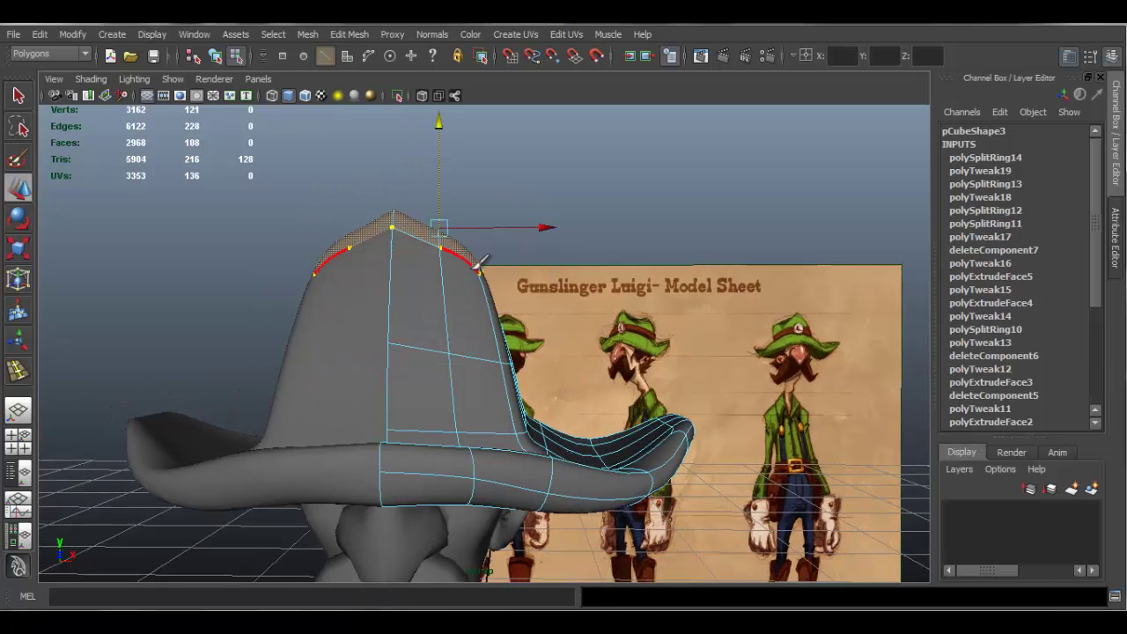
pyautogui.click(487, 264)
pyautogui.moveTo(491, 171); pyautogui.dragTo(563, 256)
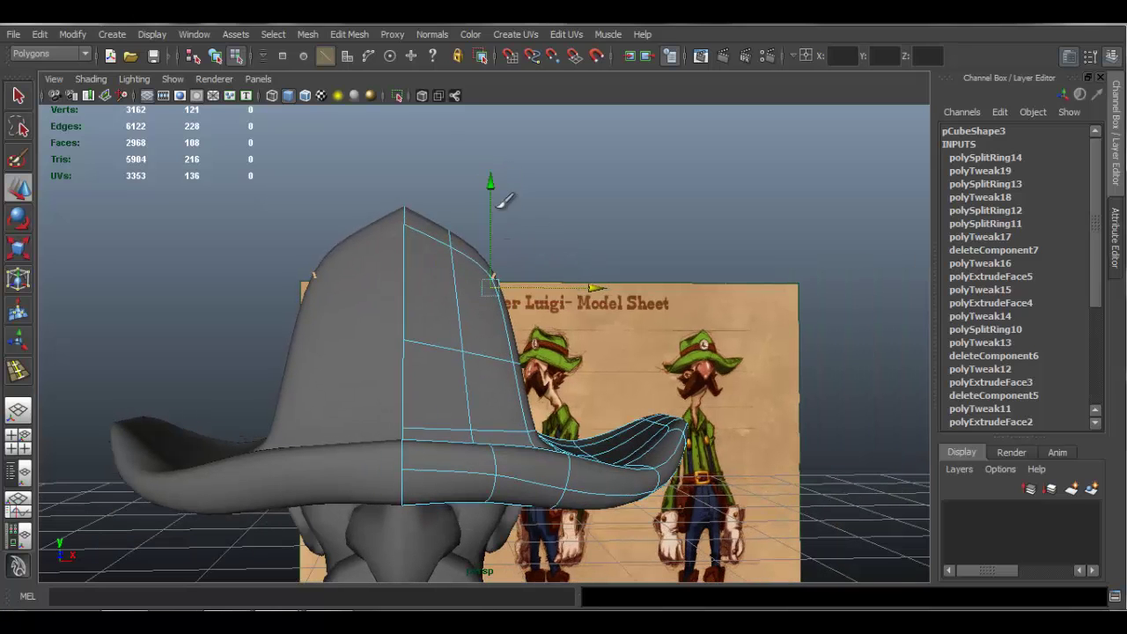
# Adjust the crown's mid-height front edges and vertical front corner edge sideways, and return to object selection.
pyautogui.keyDown('alt'); pyautogui.moveTo(525, 361); pyautogui.dragTo(579, 354); pyautogui.keyUp('alt')
pyautogui.keyDown('alt'); pyautogui.moveTo(577, 354); pyautogui.dragTo(510, 331, button='right'); pyautogui.keyUp('alt')
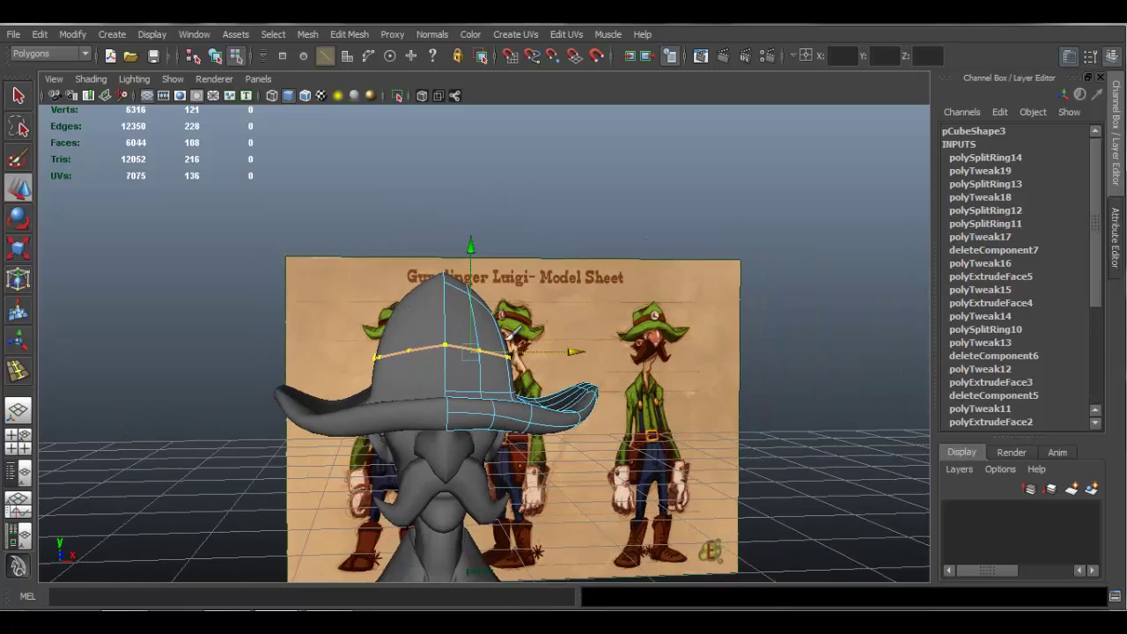
pyautogui.keyDown('alt'); pyautogui.moveTo(545, 343); pyautogui.dragTo(589, 394); pyautogui.keyUp('alt')
pyautogui.keyDown('alt'); pyautogui.moveTo(471, 378); pyautogui.dragTo(506, 416); pyautogui.keyUp('alt')
pyautogui.keyDown('alt'); pyautogui.moveTo(560, 371); pyautogui.dragTo(498, 330); pyautogui.keyUp('alt')
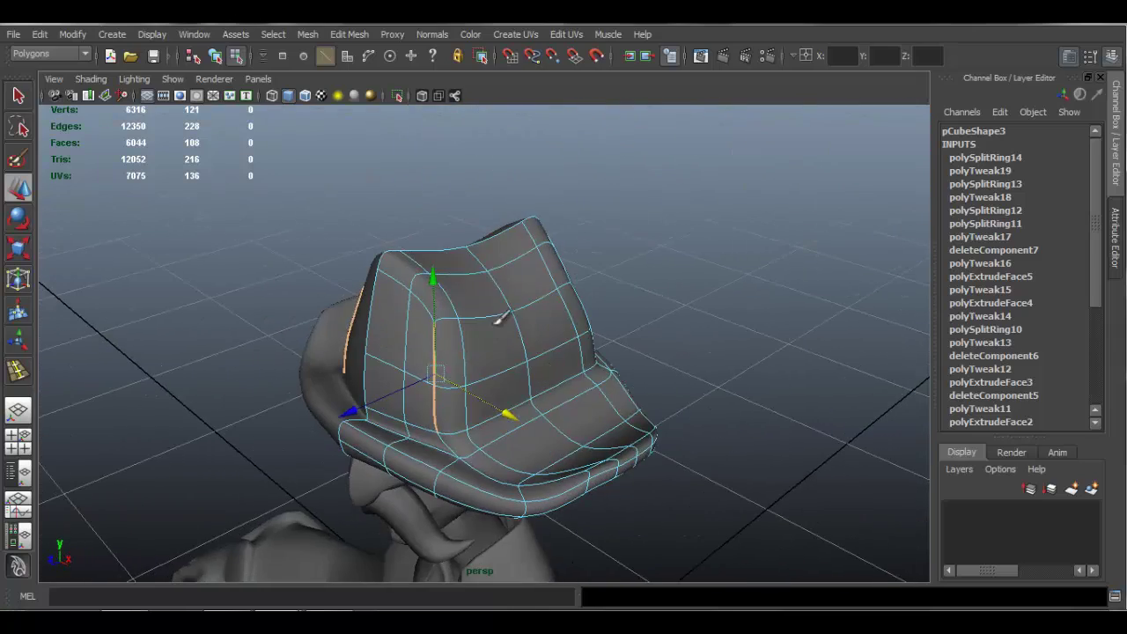
pyautogui.moveTo(604, 238); pyautogui.dragTo(604, 237, button='right')
# Check the hat's proportions against the model sheet and compare its unsmoothed mesh with the smooth preview.
pyautogui.keyDown('alt'); pyautogui.moveTo(604, 237); pyautogui.dragTo(519, 316); pyautogui.keyUp('alt')
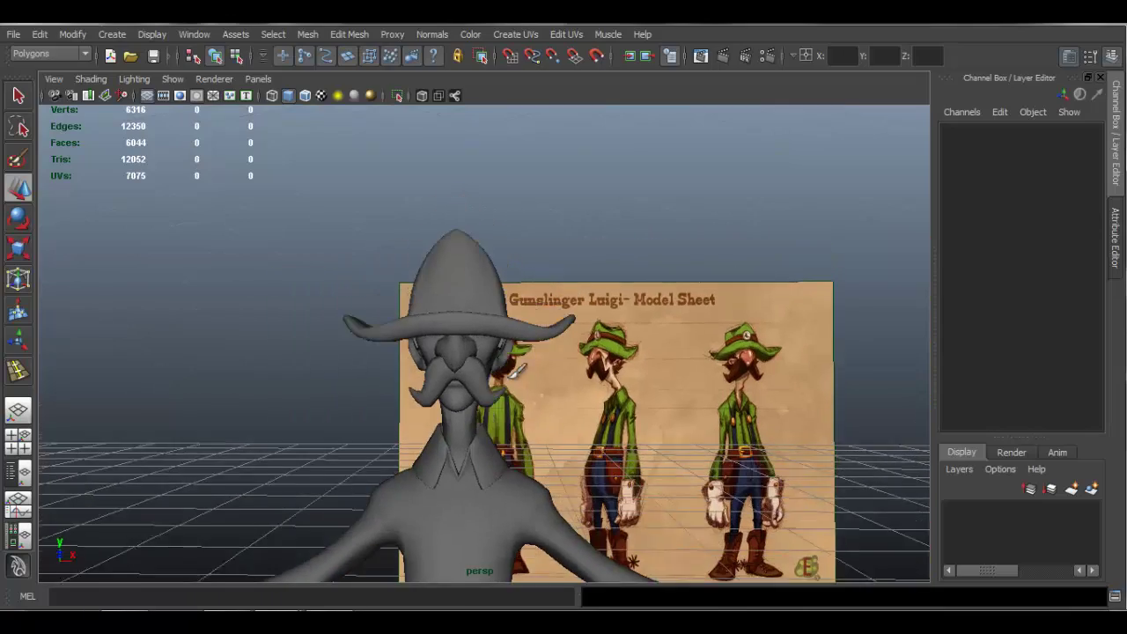
pyautogui.keyDown('alt'); pyautogui.moveTo(535, 362); pyautogui.dragTo(509, 348); pyautogui.keyUp('alt')
pyautogui.keyDown('alt'); pyautogui.moveTo(509, 347); pyautogui.dragTo(608, 337, button='right'); pyautogui.keyUp('alt')
pyautogui.click(608, 337)
pyautogui.keyDown('alt'); pyautogui.moveTo(608, 337); pyautogui.dragTo(742, 342); pyautogui.keyUp('alt')
pyautogui.press('1')
pyautogui.keyDown('alt'); pyautogui.moveTo(690, 298); pyautogui.dragTo(475, 282); pyautogui.keyUp('alt')
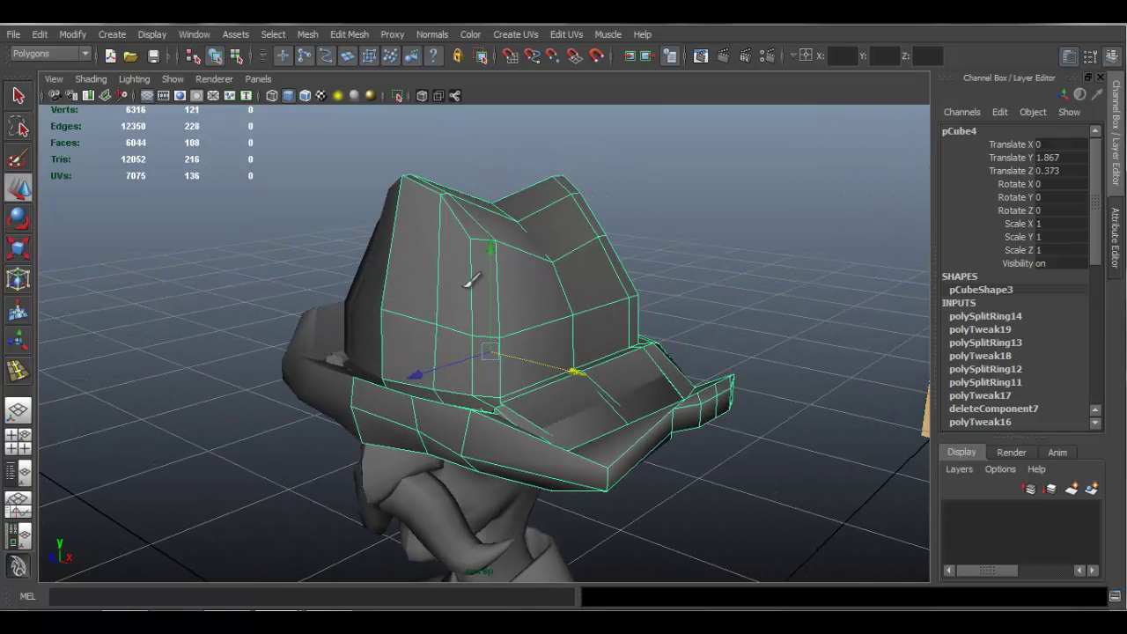
pyautogui.press('3')
# Apply Smooth to the hat mesh, deselect it, and reselect it to inspect the denser crown and brim.
pyautogui.keyDown('alt'); pyautogui.moveTo(327, 576); pyautogui.dragTo(504, 255); pyautogui.keyUp('alt')
pyautogui.click(310, 36)
pyautogui.click(350, 128)
pyautogui.keyDown('alt'); pyautogui.moveTo(616, 238); pyautogui.dragTo(691, 236); pyautogui.keyUp('alt')
pyautogui.click(685, 242)
pyautogui.keyDown('alt'); pyautogui.moveTo(519, 291); pyautogui.dragTo(603, 308); pyautogui.keyUp('alt')
pyautogui.keyDown('alt'); pyautogui.moveTo(603, 308); pyautogui.dragTo(638, 369, button='right'); pyautogui.keyUp('alt')
pyautogui.click(583, 309)
pyautogui.keyDown('alt'); pyautogui.moveTo(584, 306); pyautogui.dragTo(497, 308); pyautogui.keyUp('alt')
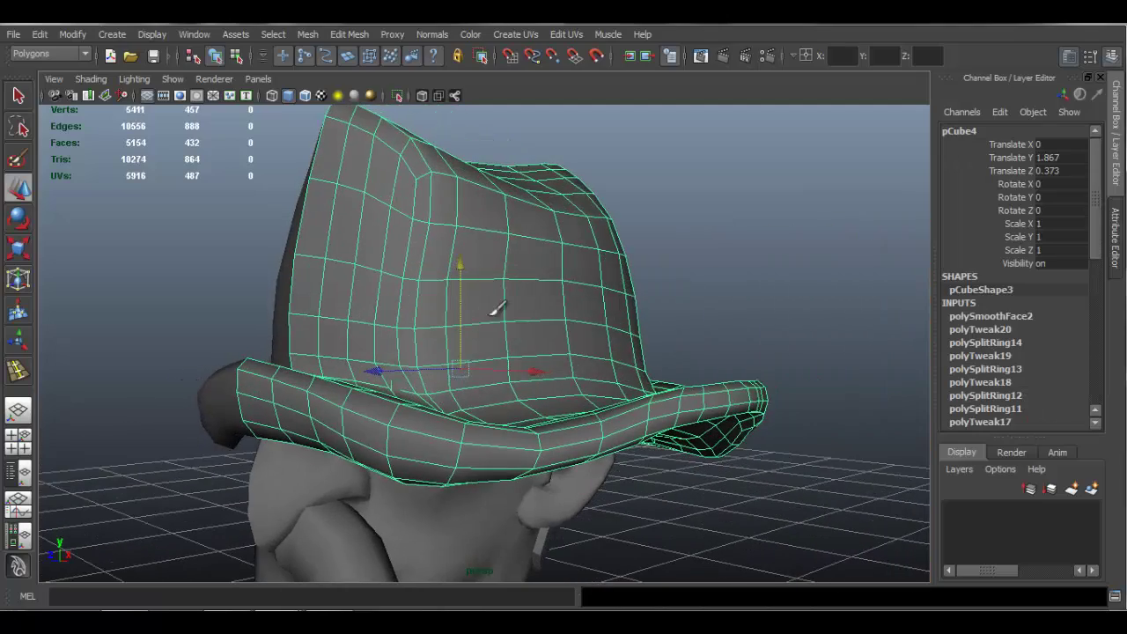
pyautogui.keyDown('alt'); pyautogui.moveTo(635, 334); pyautogui.dragTo(500, 305, button='right'); pyautogui.keyUp('alt')
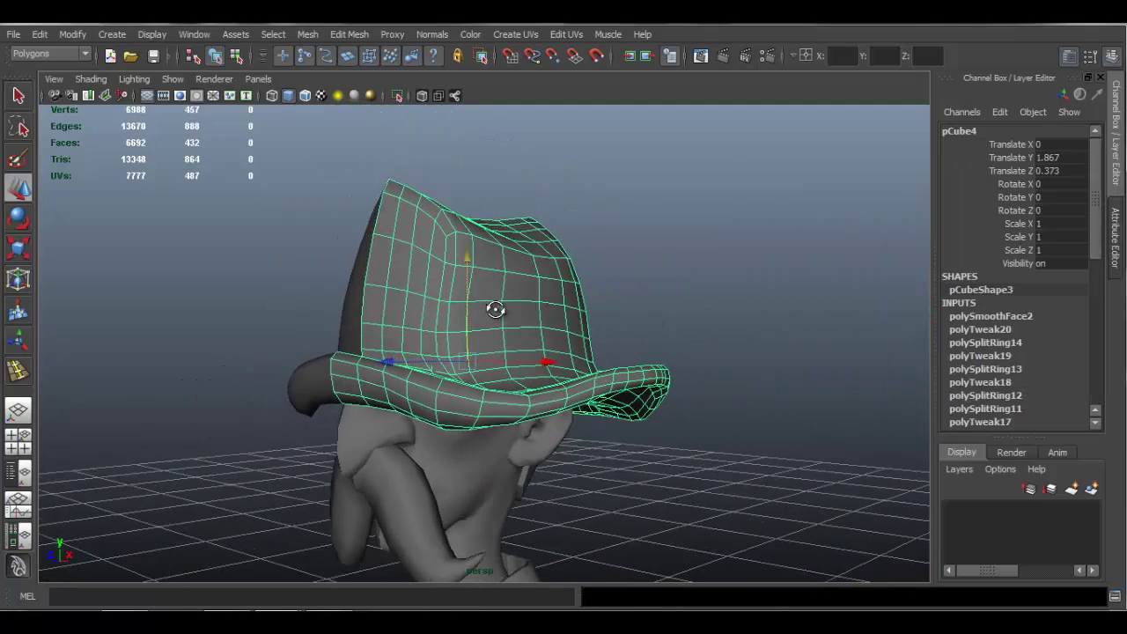